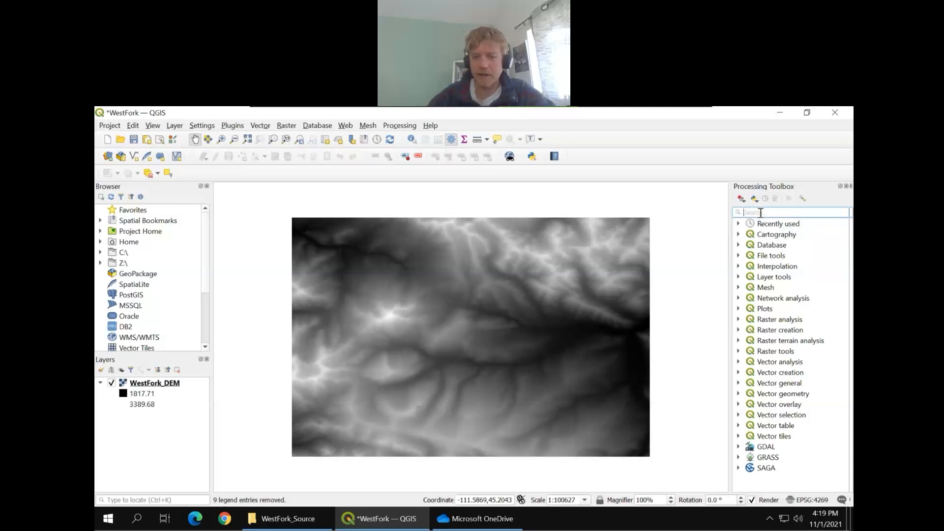
Open the GRASS r.watershed tool for WestFork_DEM and set the minimum size of exterior watershed basin to 5000.
text(r.water)
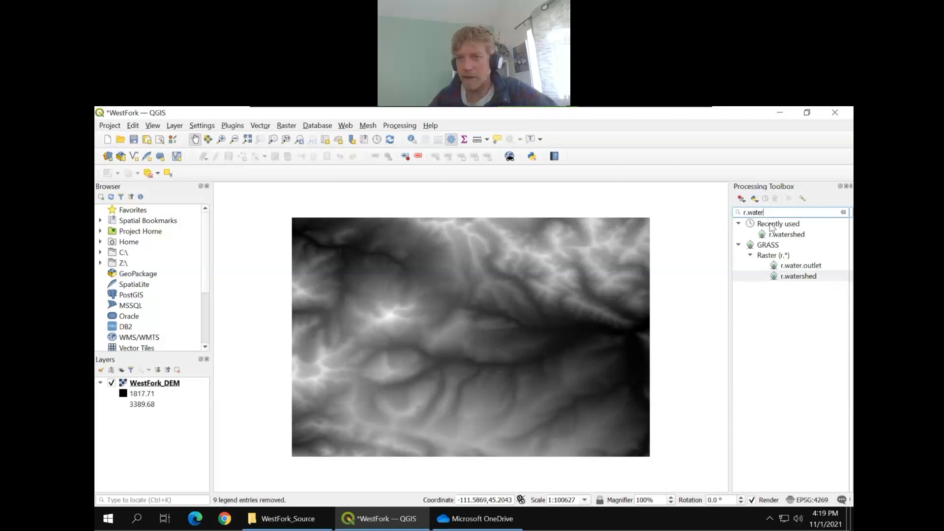
double_click(798, 278)
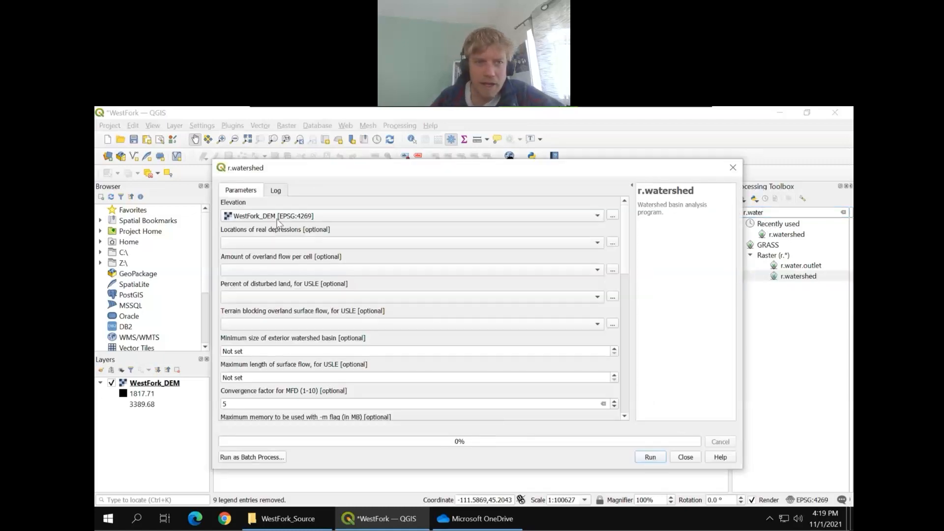
drag(358, 172, 355, 146)
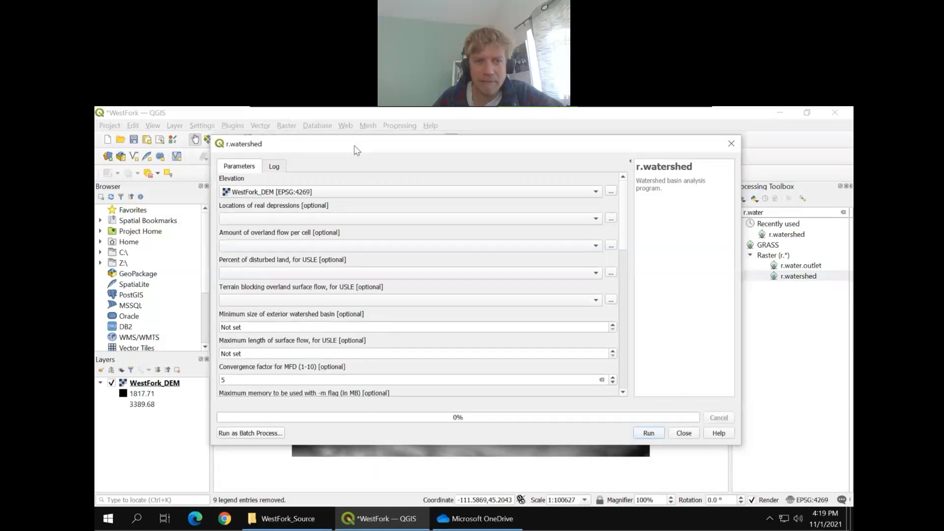
double_click(250, 327)
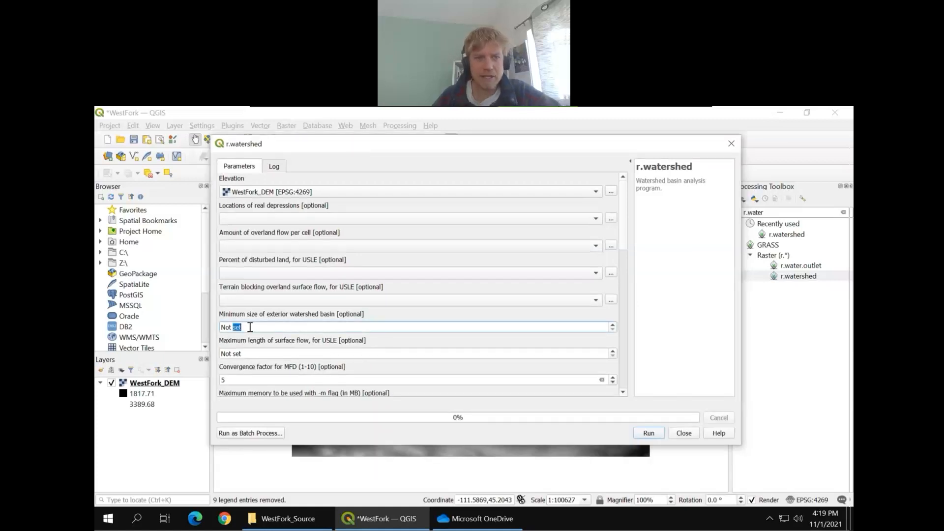
triple_click(250, 327)
text(5)
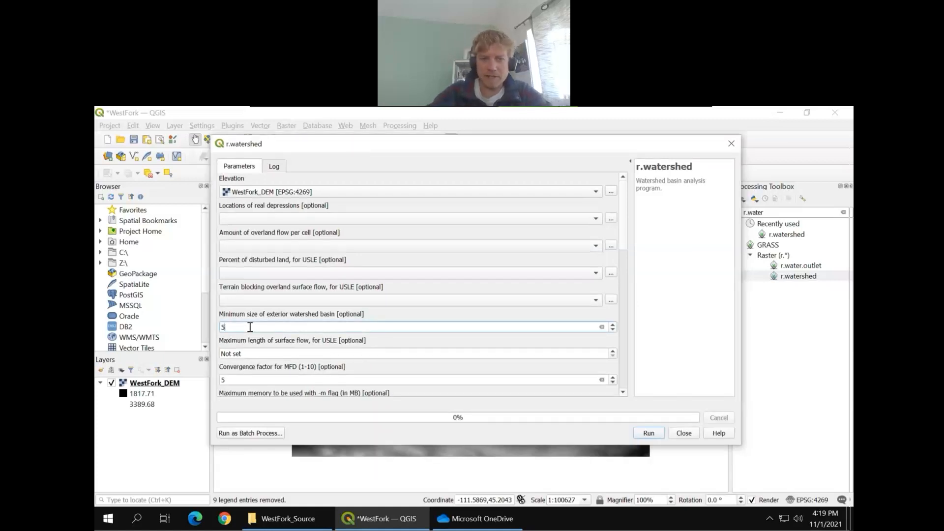
text(000)
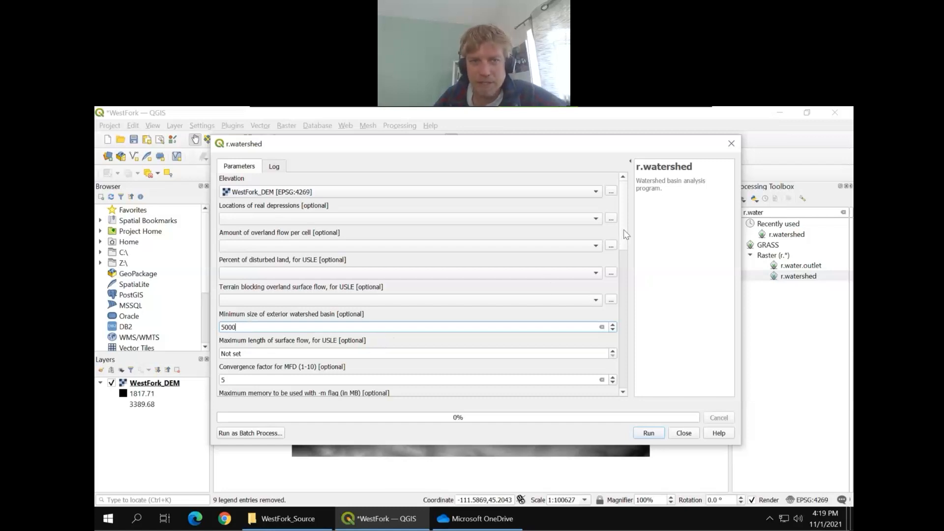
Turn off opening the outputs for stream power index, topographic index, slope steepness, slope length and steepness, and half-basins.
drag(623, 238, 631, 460)
click(224, 391)
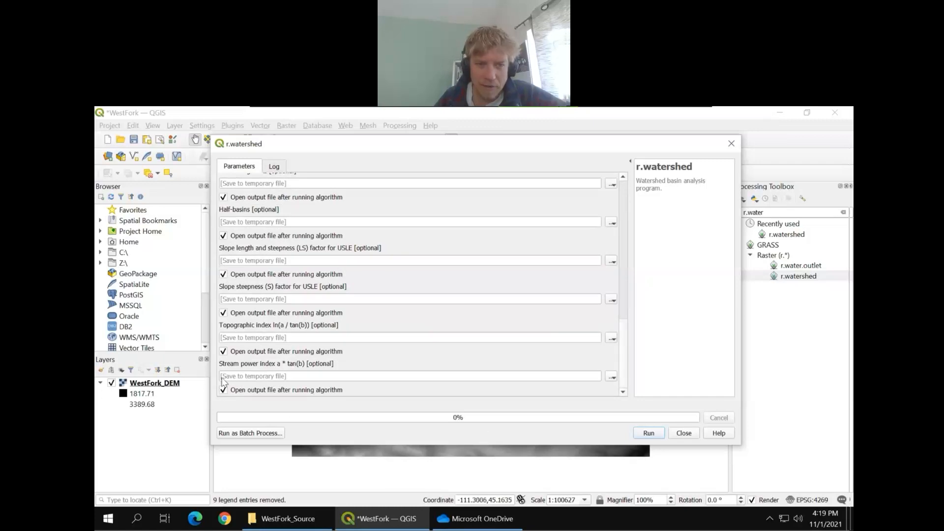
click(223, 351)
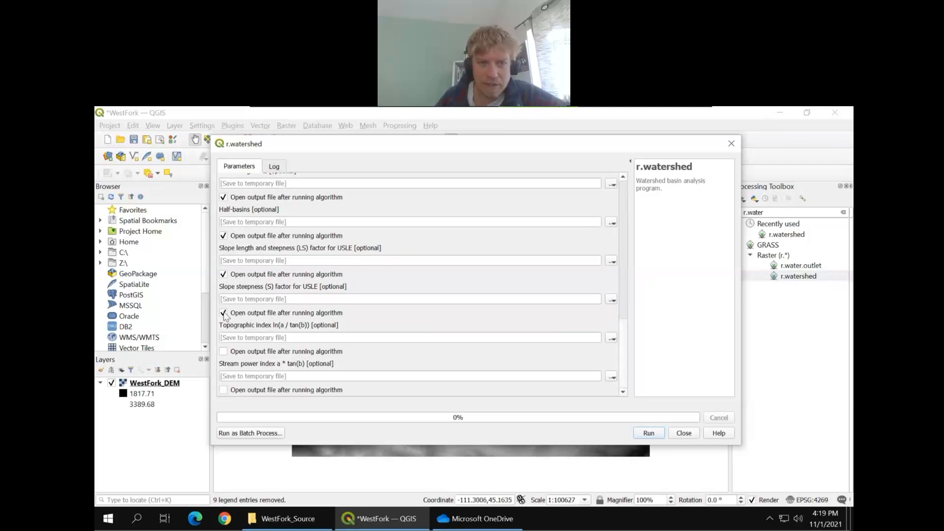
click(224, 312)
click(223, 275)
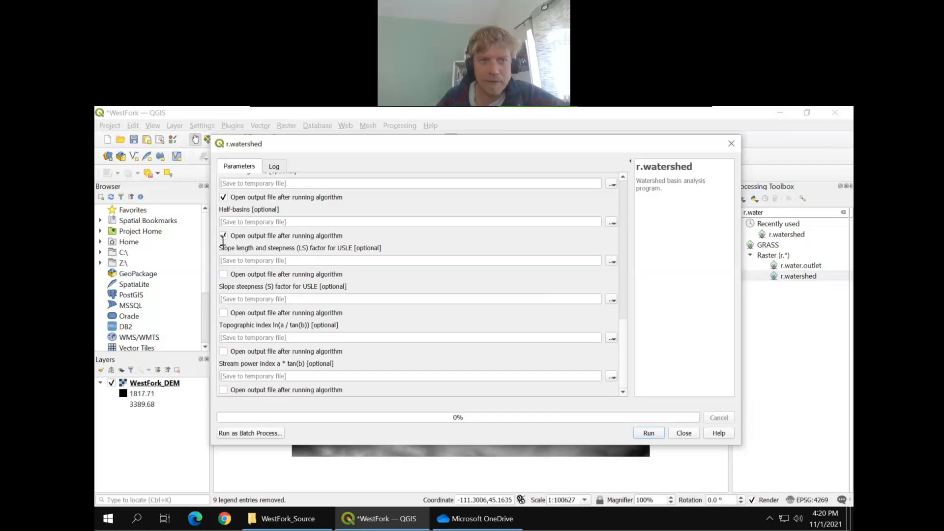
click(223, 236)
Enter Streams as the output name for the stream segments.
scroll(234, 250, up, 2)
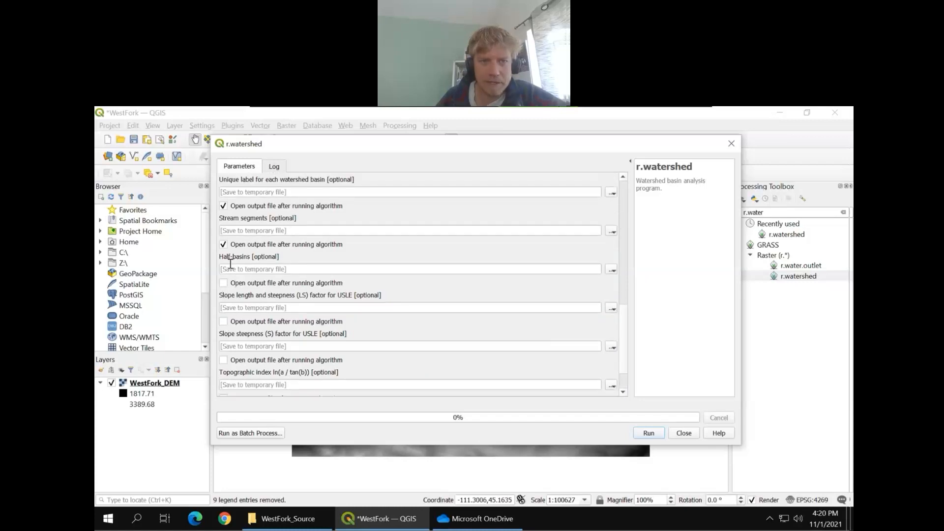
click(233, 231)
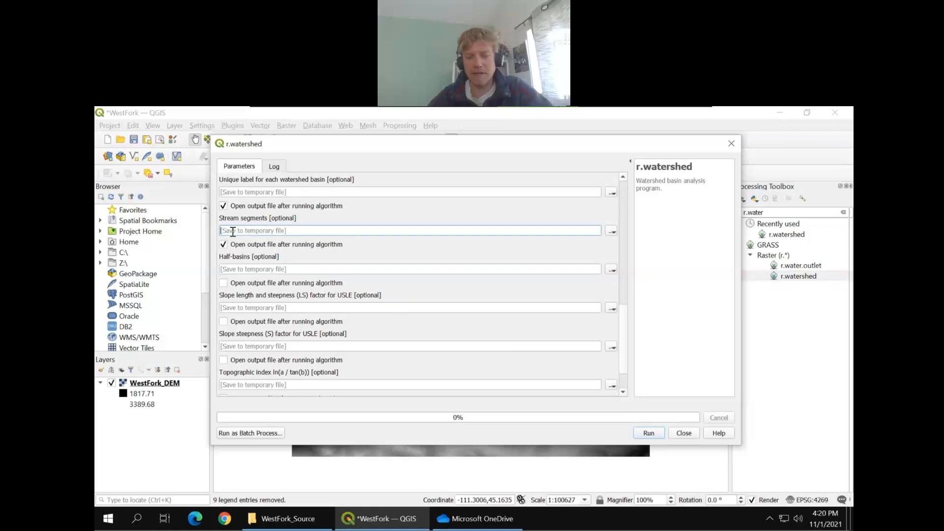
text(Streams)
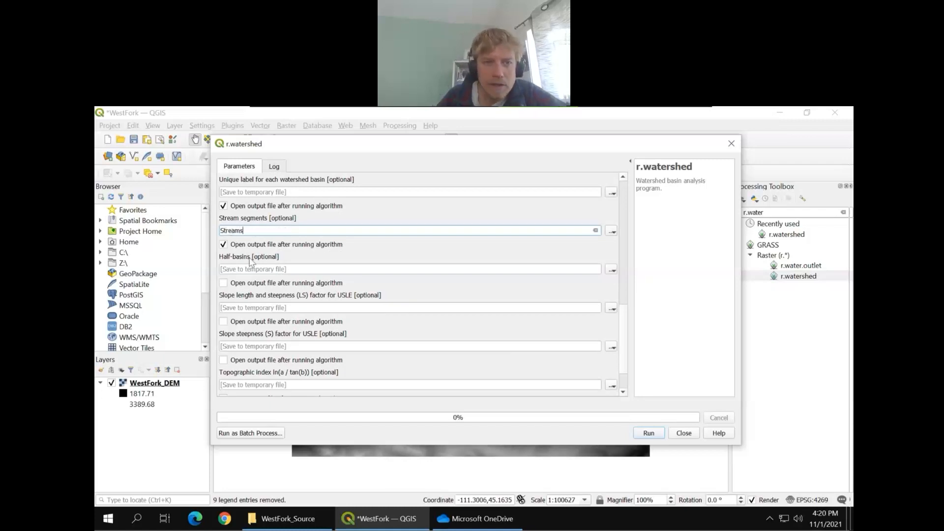
Turn off opening the output for the unique label of each watershed basin.
scroll(247, 257, up, 1)
scroll(244, 260, up, 2)
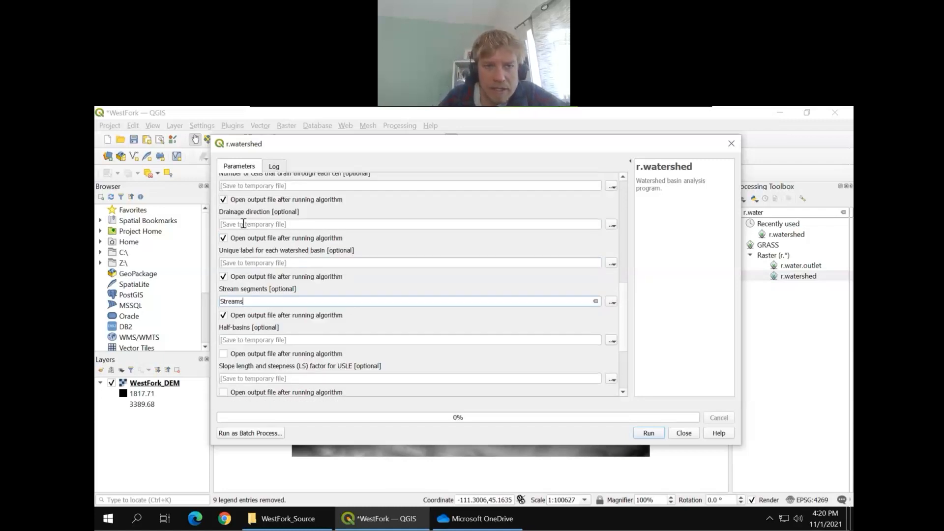
click(225, 278)
Enter Flow Direction as the output name for the drainage direction.
scroll(238, 258, up, 1)
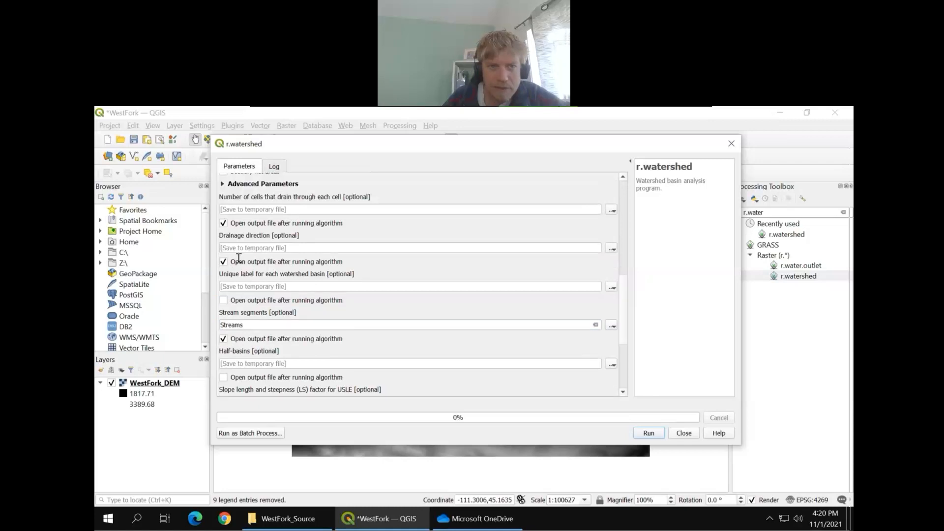
click(235, 246)
text(Fl)
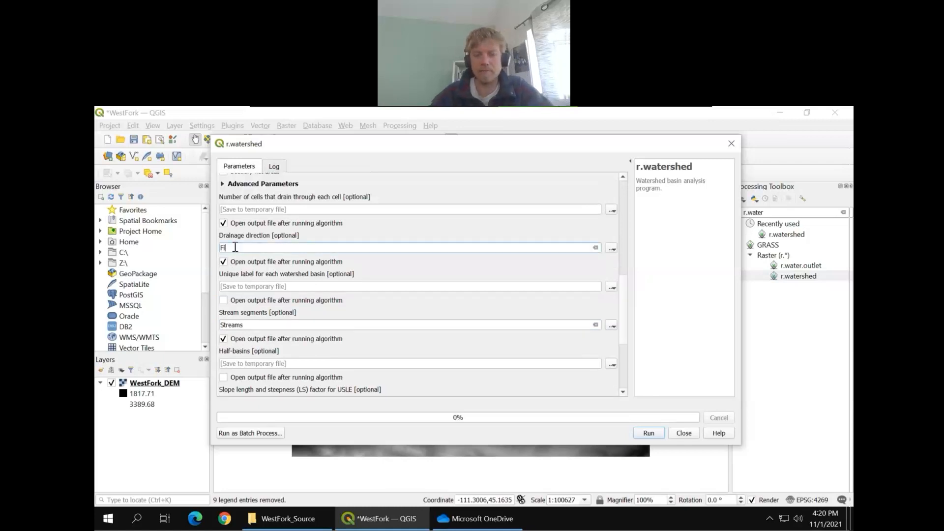
text(ow Directio)
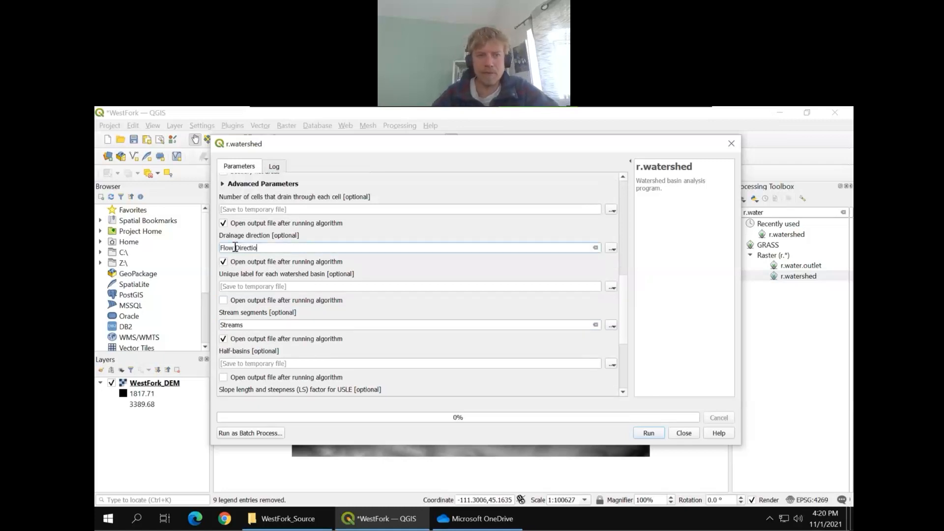
text(n)
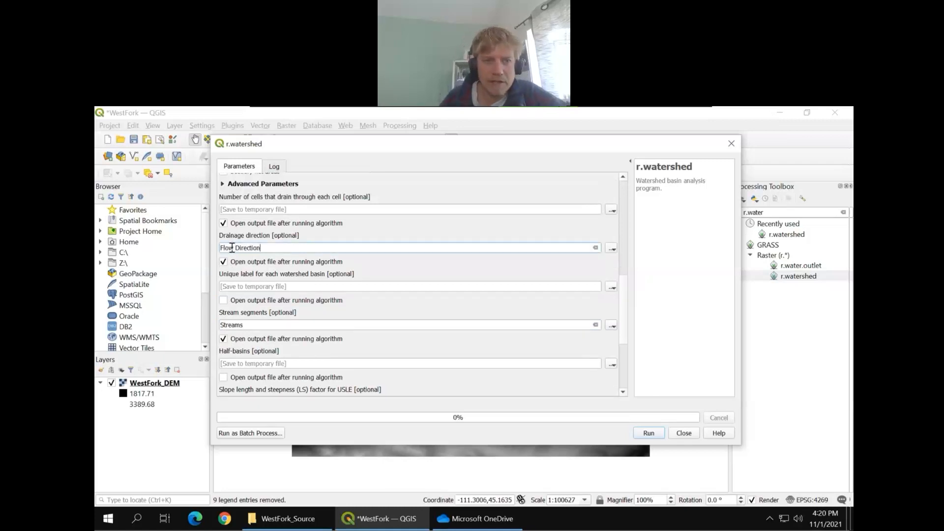
Turn off opening the output for the number of cells that drain through each cell.
click(223, 223)
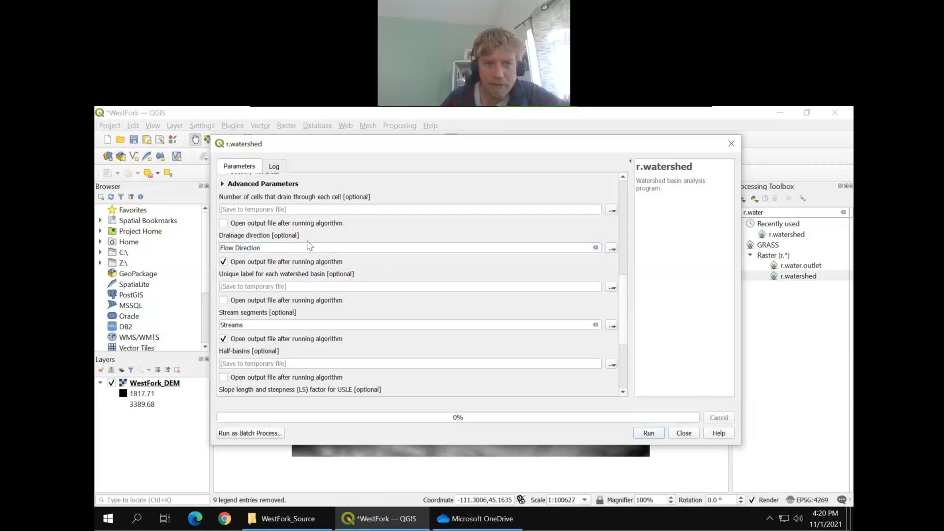
click(649, 433)
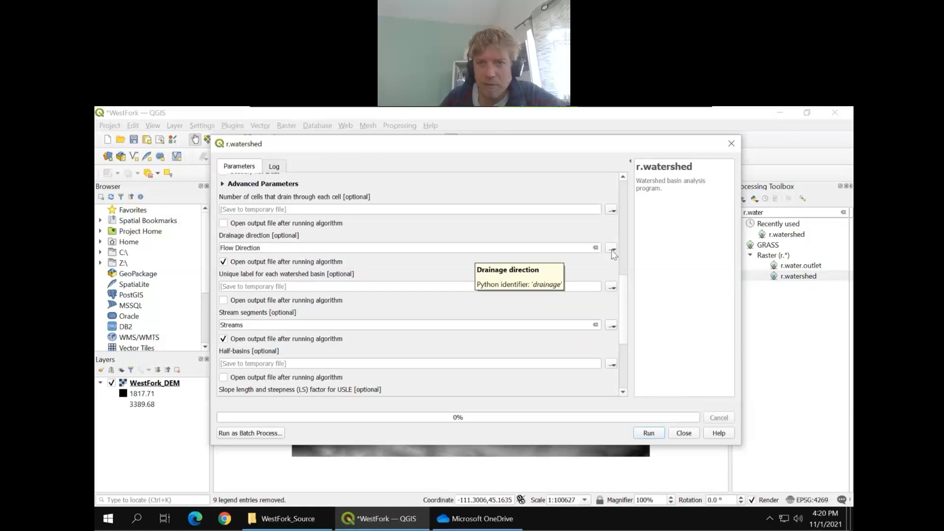
Set the drainage direction output to save as a TIF file named FlowDirection in the WestFork folder.
click(612, 252)
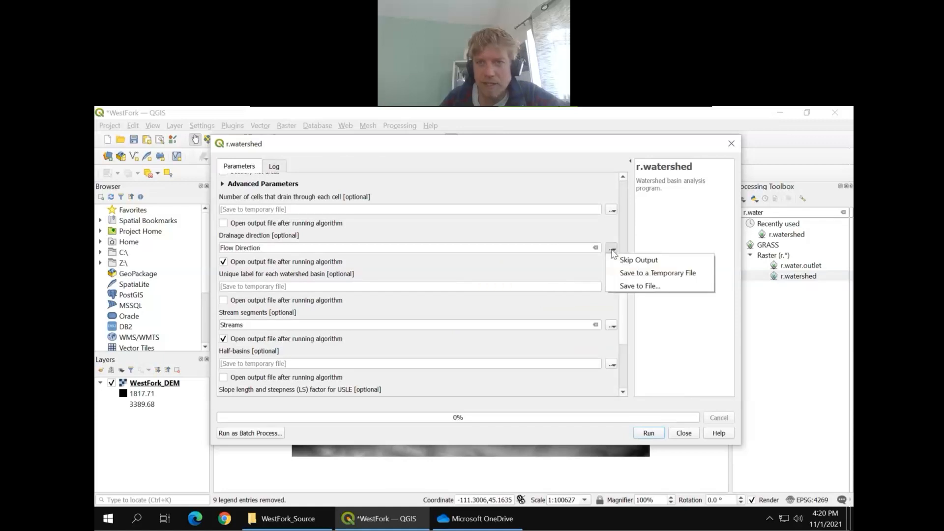
click(653, 290)
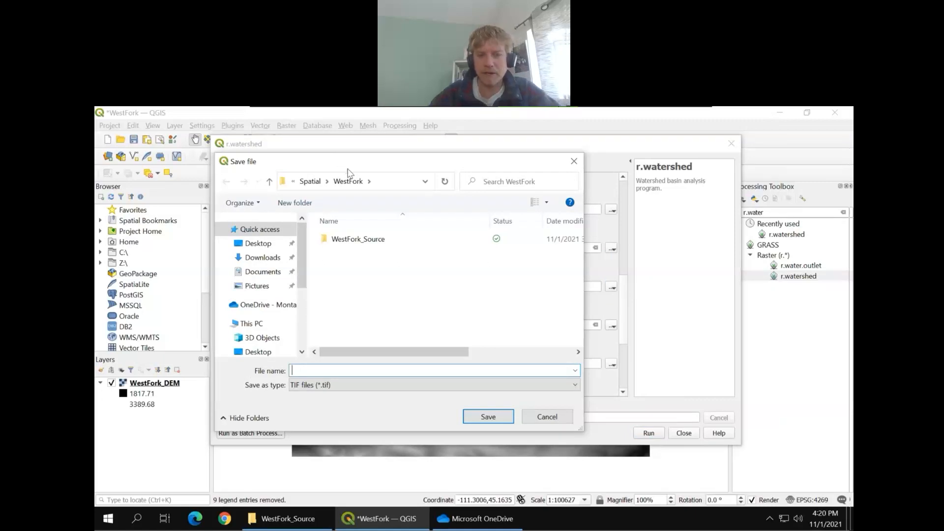
text(FlowDire)
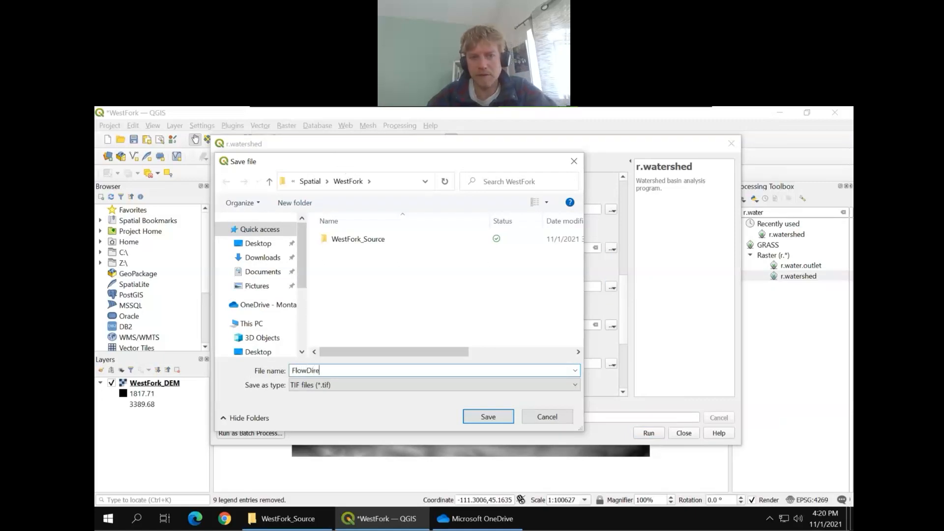
text(ction)
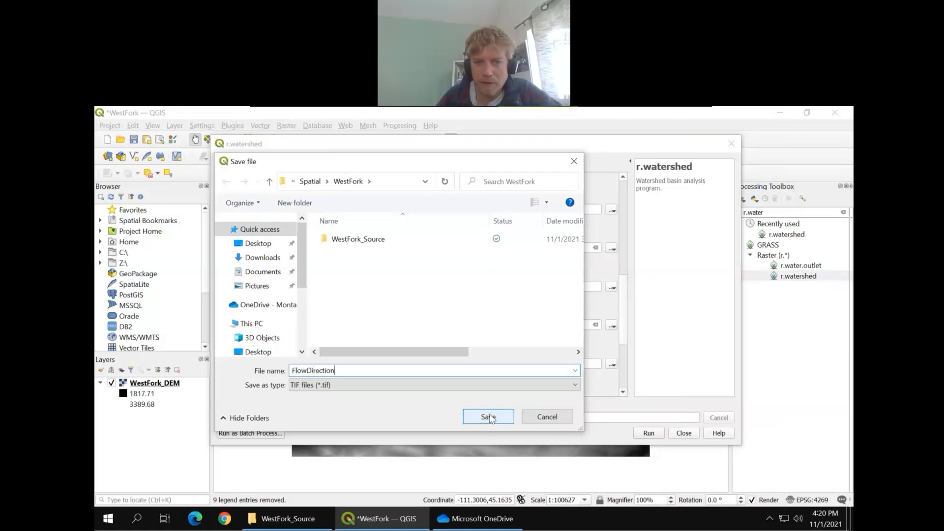
click(488, 417)
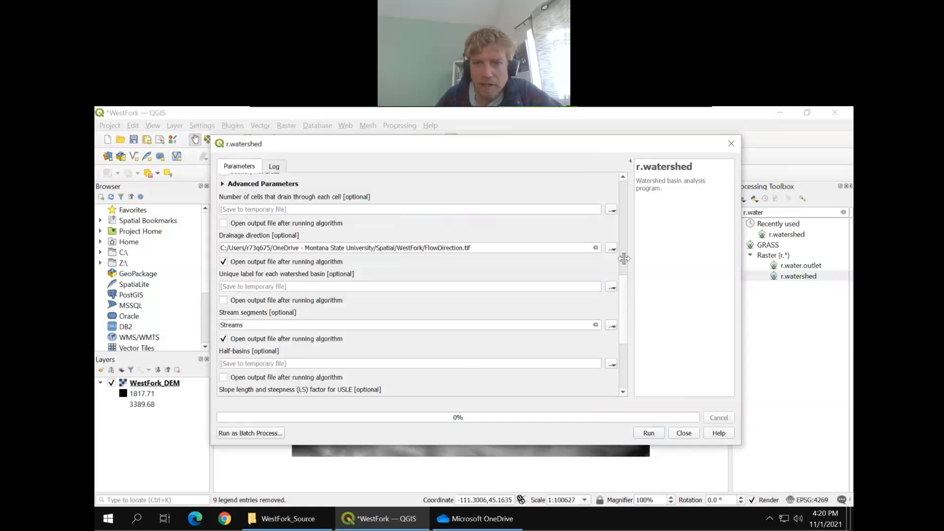
Set the stream segments output to save as the TIF file Streams in the WestFork folder, and run r.watershed.
scroll(629, 341, down, 2)
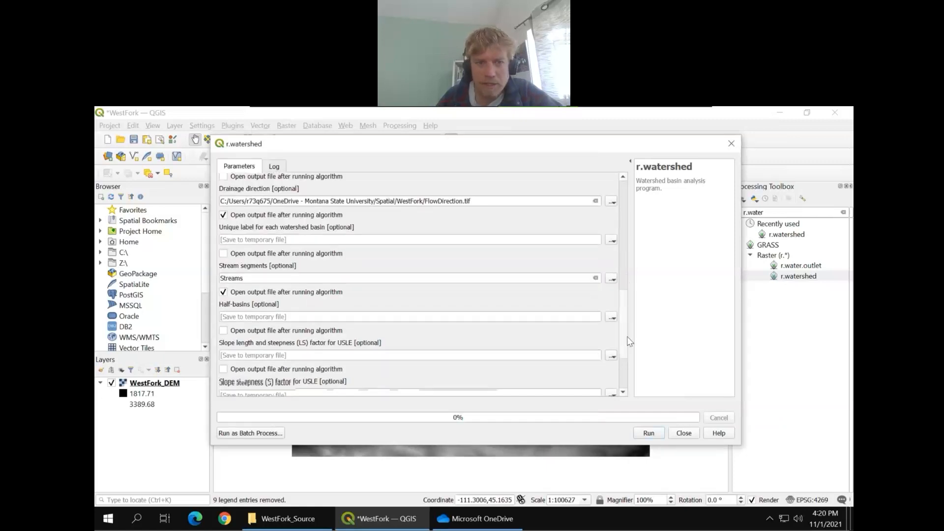
scroll(629, 342, down, 4)
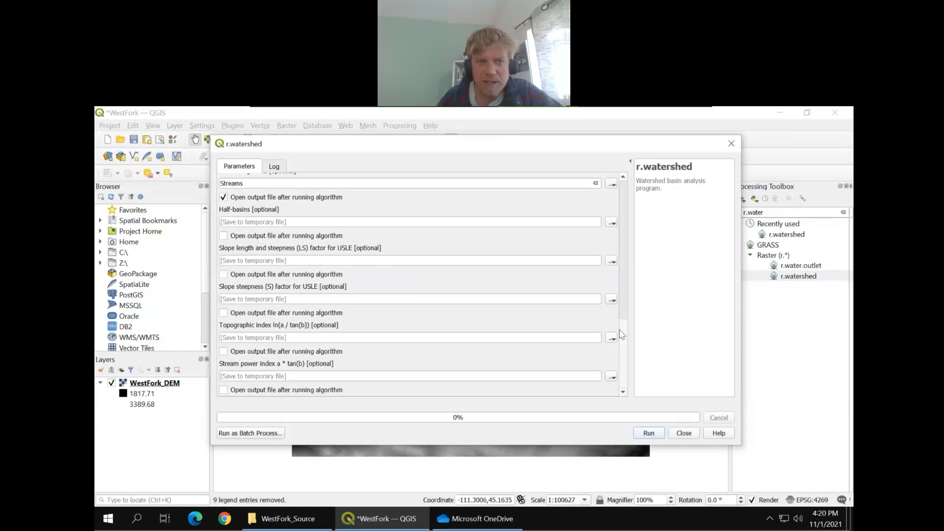
scroll(621, 334, up, 4)
click(611, 270)
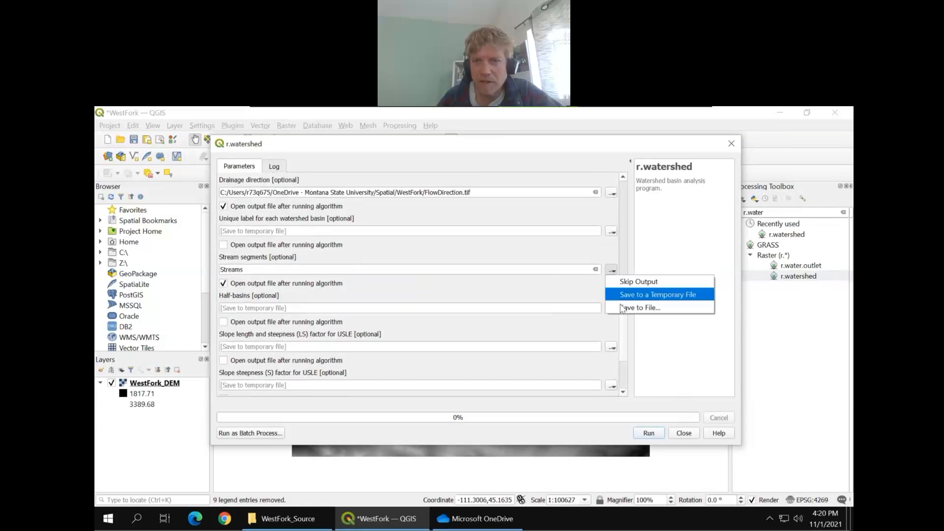
click(622, 308)
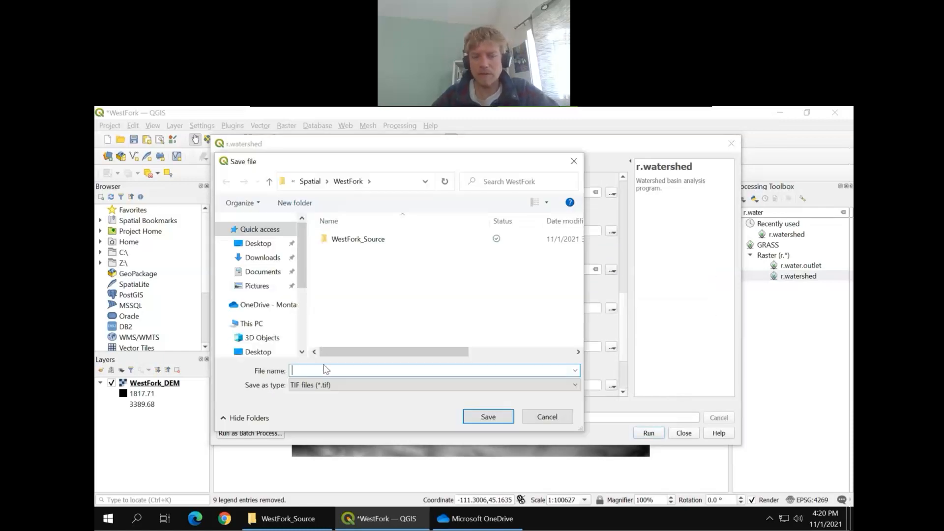
text(Streams)
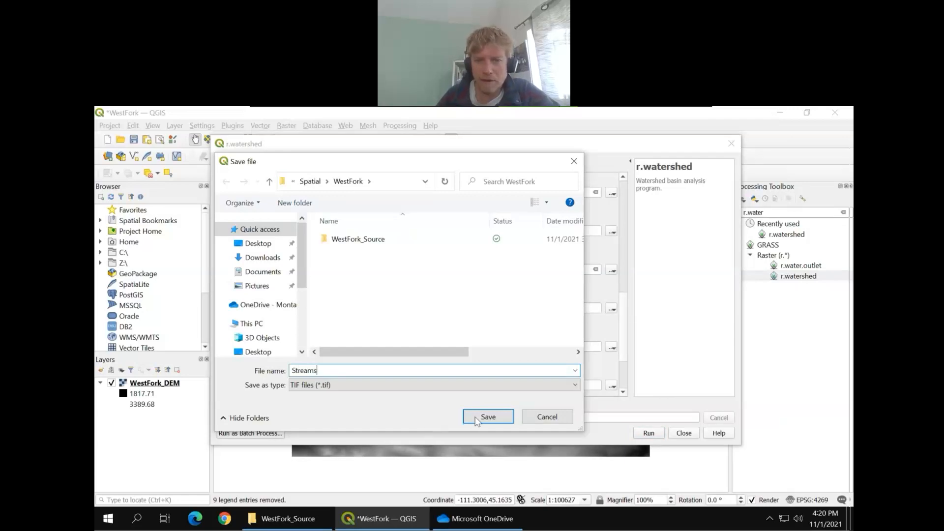
click(488, 417)
click(650, 433)
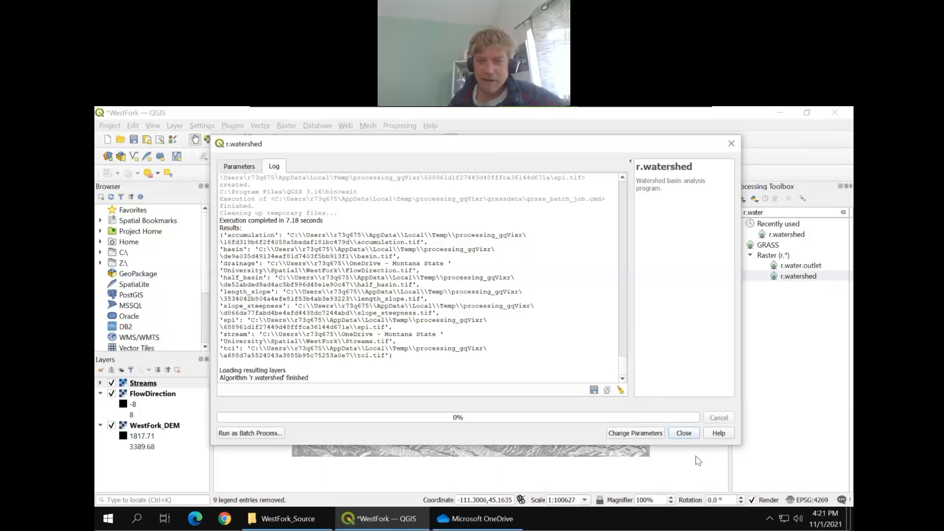
click(684, 435)
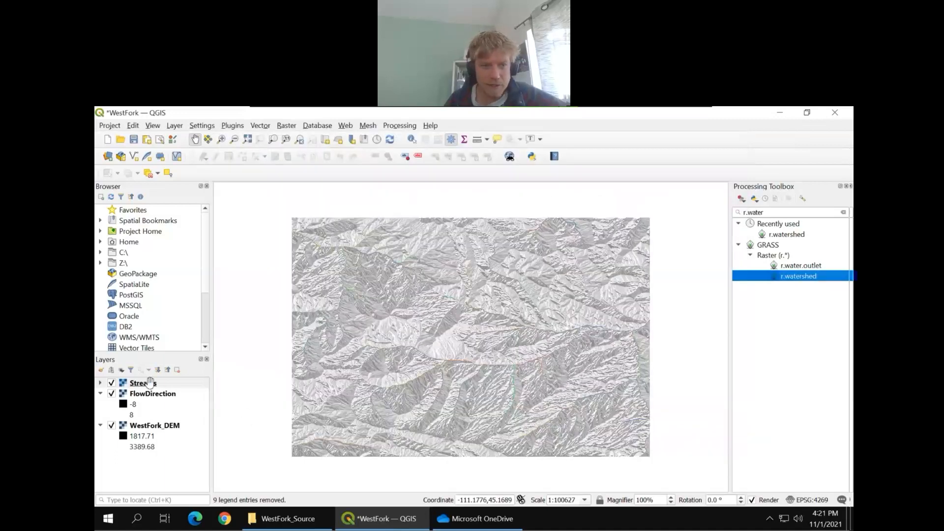
Hide the WestFork_DEM and FlowDirection layers and inspect the stream segments in the Streams raster up close.
click(112, 425)
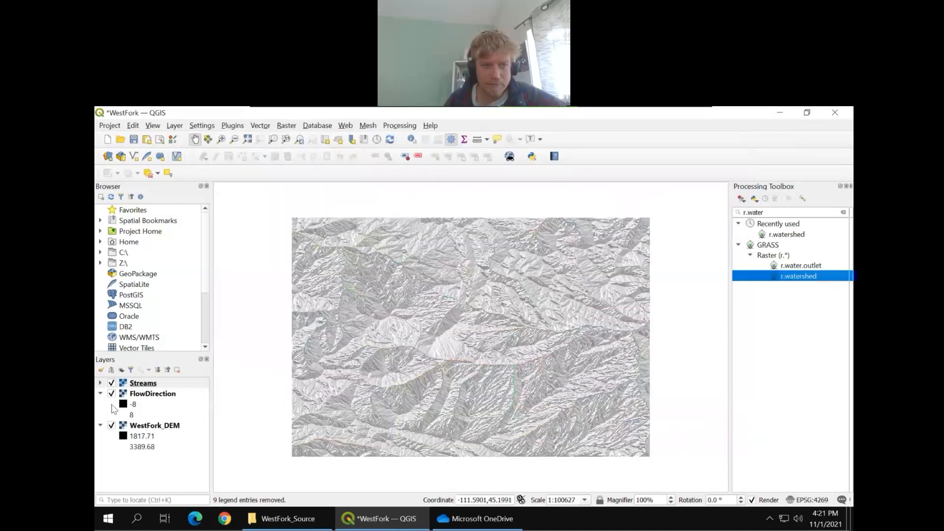
click(111, 394)
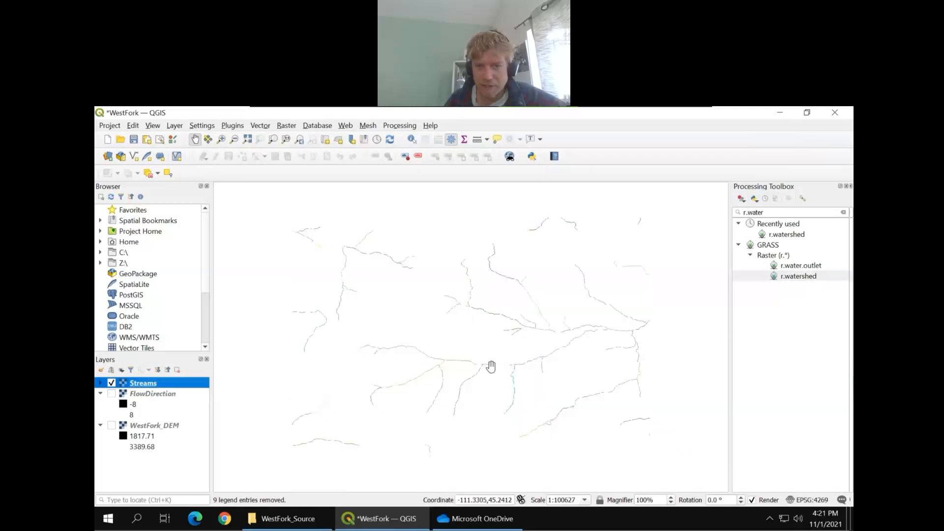
scroll(490, 365, up, 1)
scroll(494, 369, up, 2)
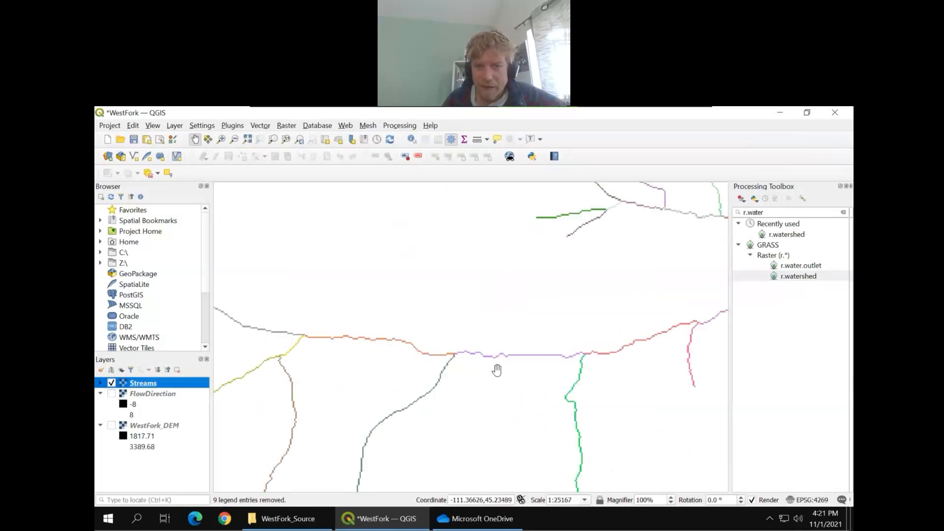
drag(510, 325, 487, 277)
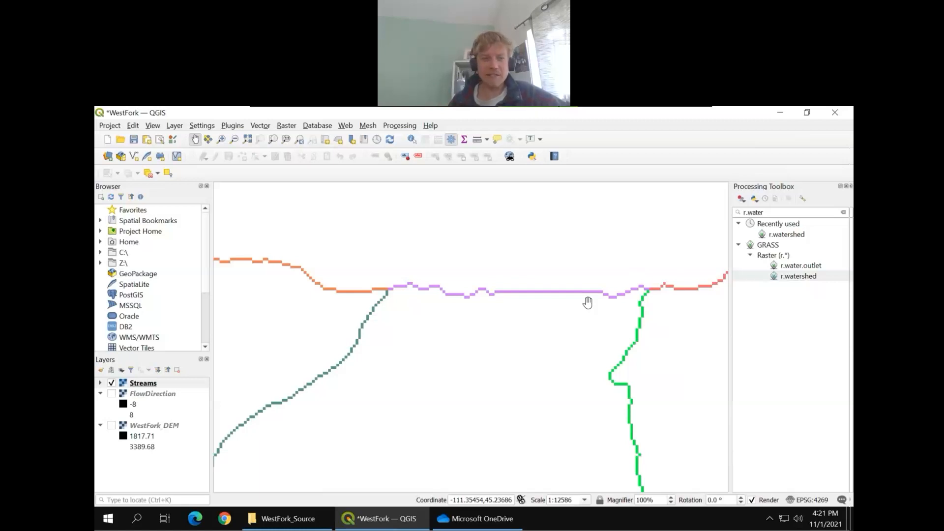
Examine the Streams raster along the main channel and at the confluences near its eastern end, both up close and as a whole.
scroll(588, 302, down, 1)
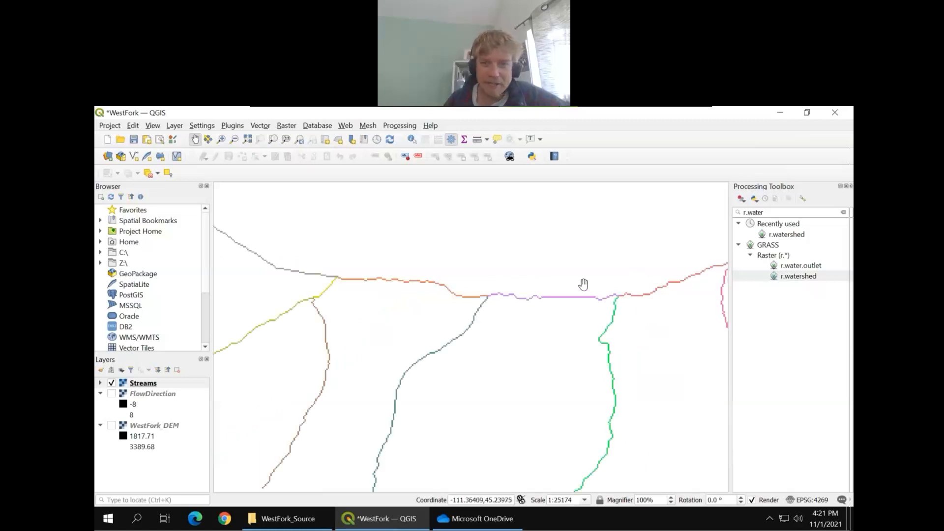
scroll(584, 285, down, 1)
drag(464, 310, 614, 280)
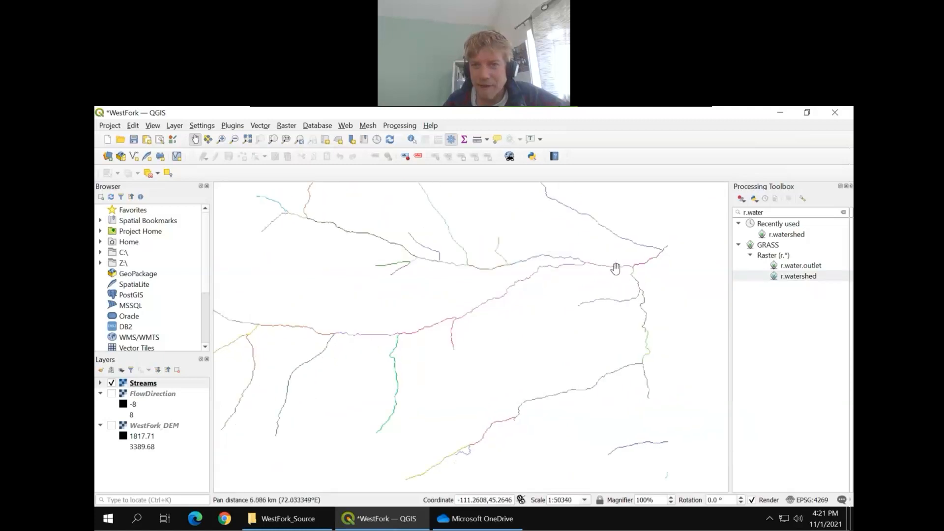
scroll(619, 264, up, 1)
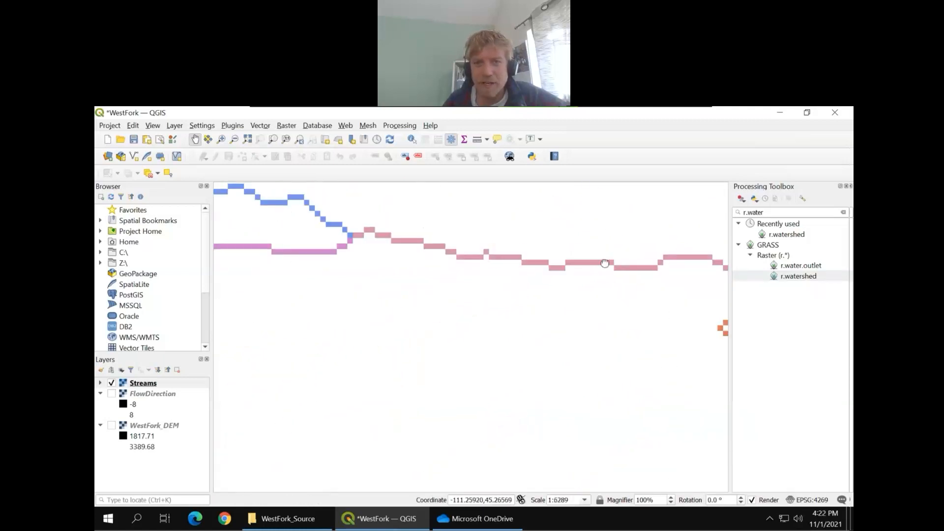
scroll(630, 266, down, 1)
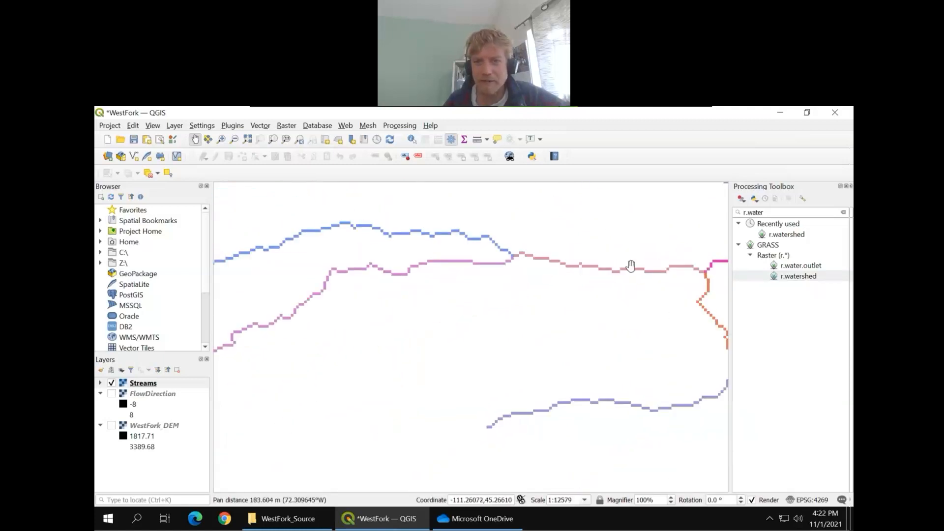
scroll(630, 266, down, 2)
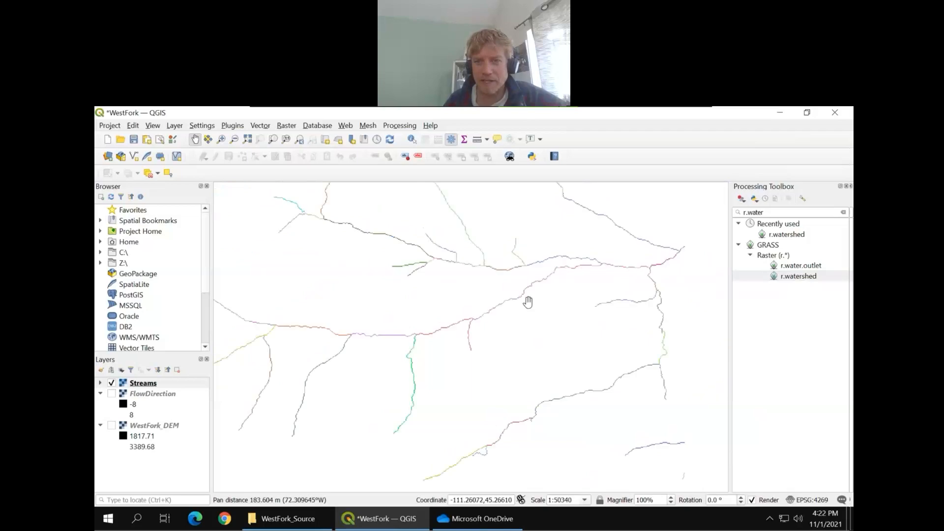
Hide the Streams layer, show FlowDirection instead, and inspect its cells up close around the main channel.
click(112, 383)
click(112, 394)
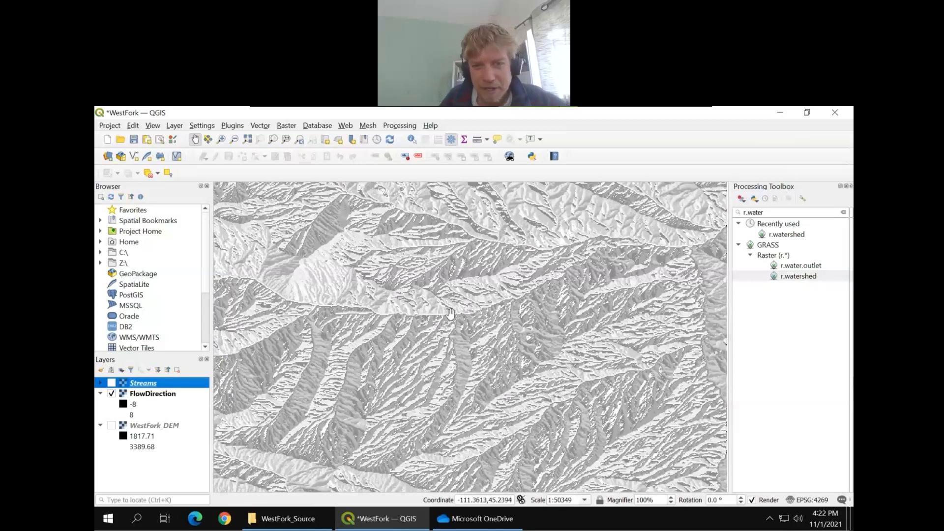
scroll(450, 313, up, 4)
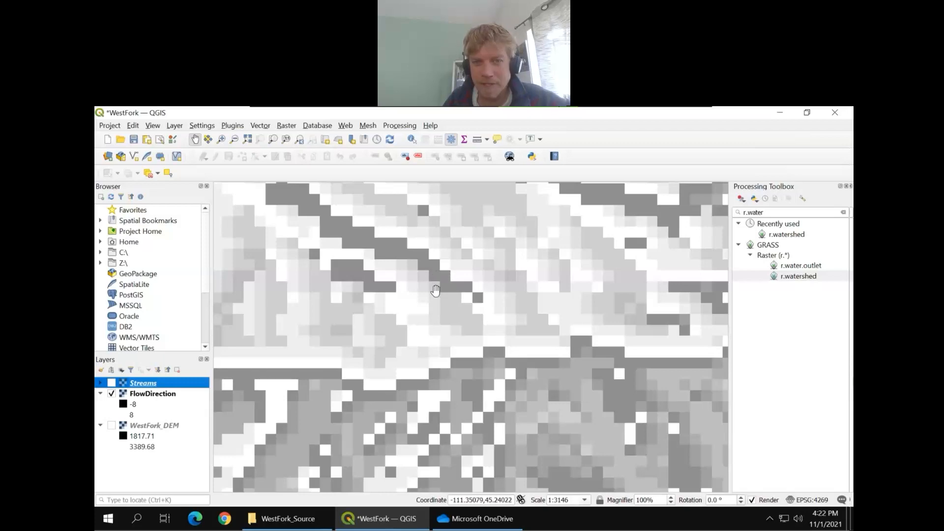
scroll(435, 290, down, 2)
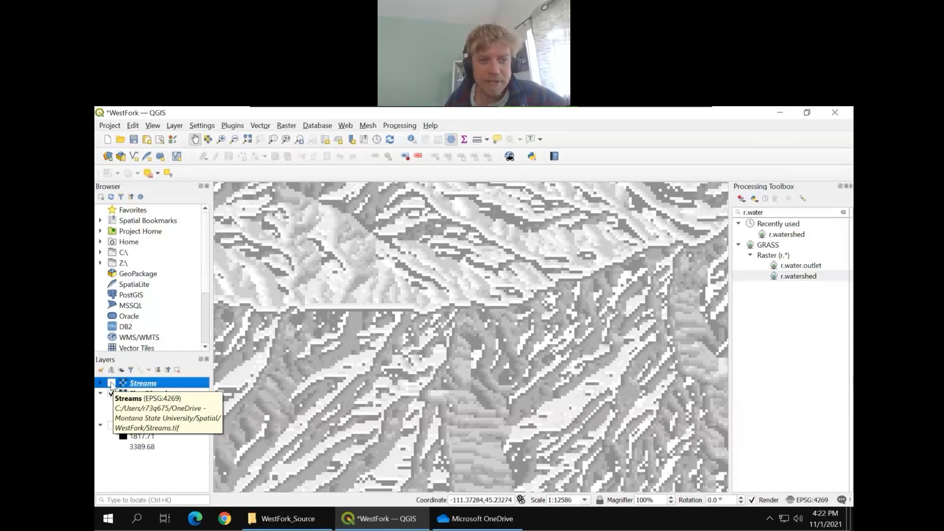
Show the Streams layer again, hide FlowDirection, and look over the stream network around the main channel.
click(111, 383)
click(111, 393)
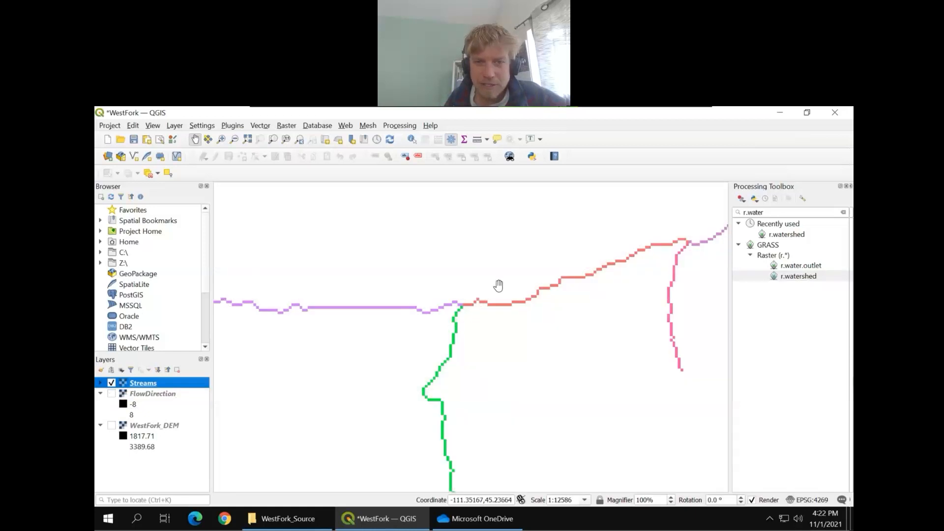
scroll(498, 285, down, 1)
scroll(513, 295, down, 1)
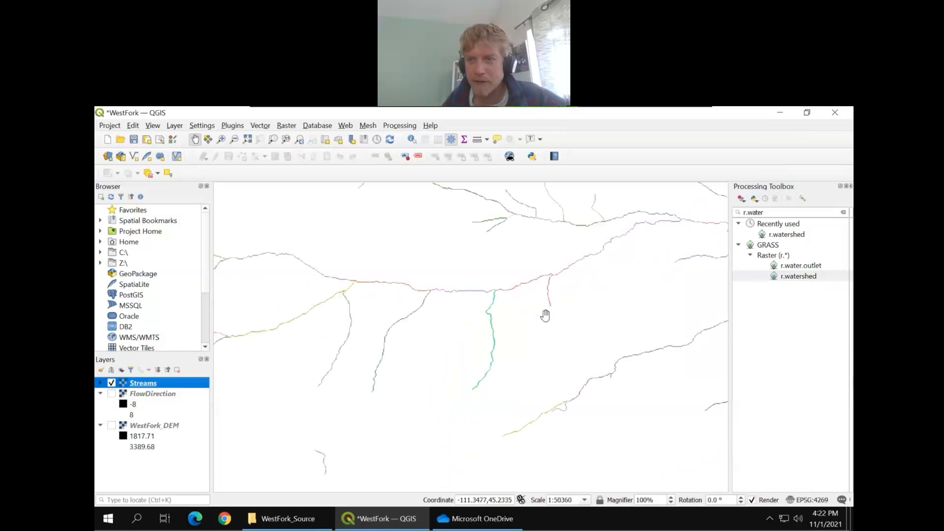
drag(573, 279, 540, 308)
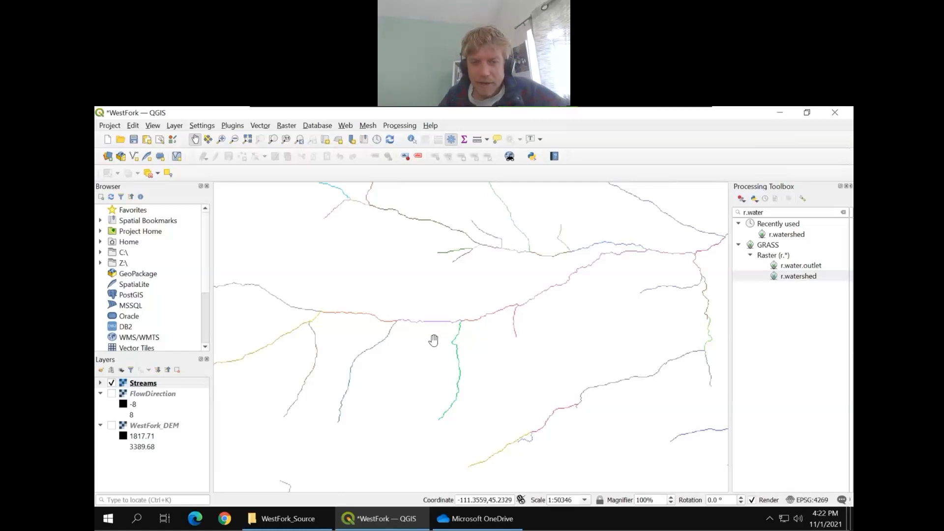
drag(434, 335, 447, 333)
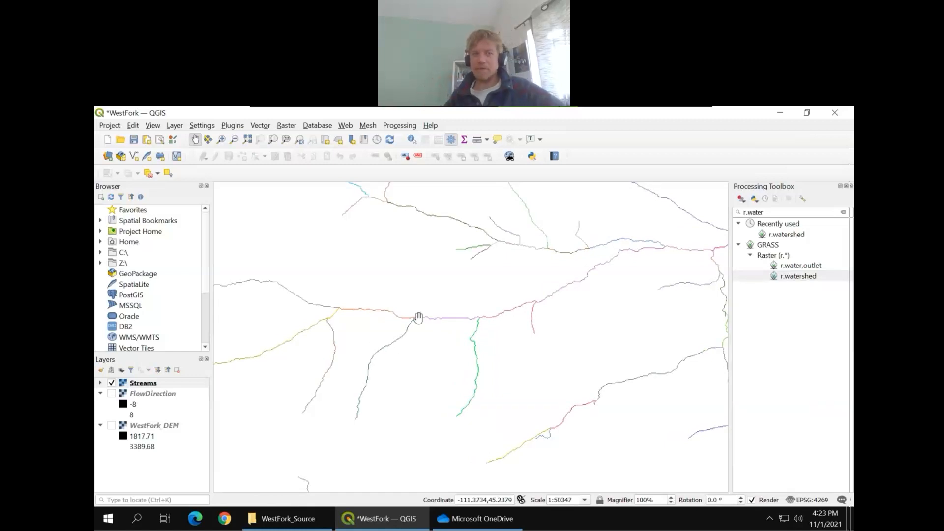
Open the GRASS r.water.outlet tool and choose FlowDirection as its input raster map.
click(793, 269)
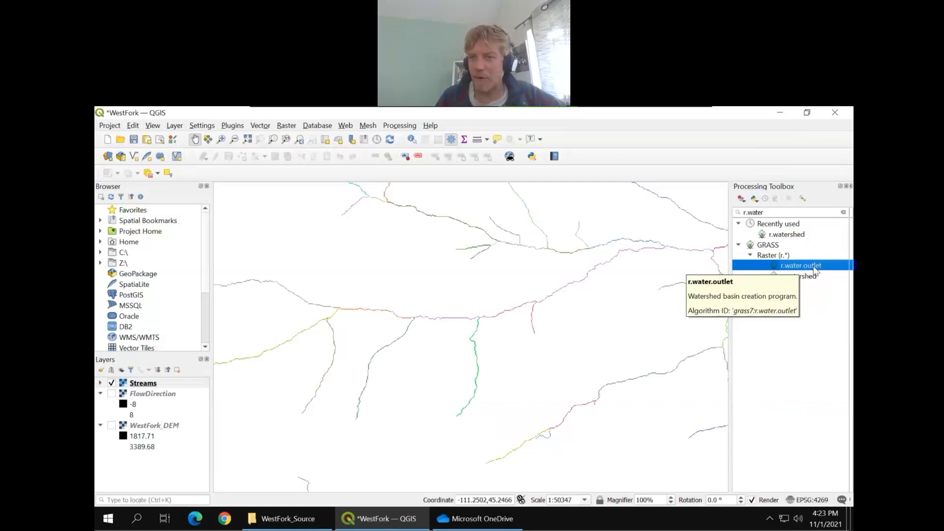
double_click(812, 266)
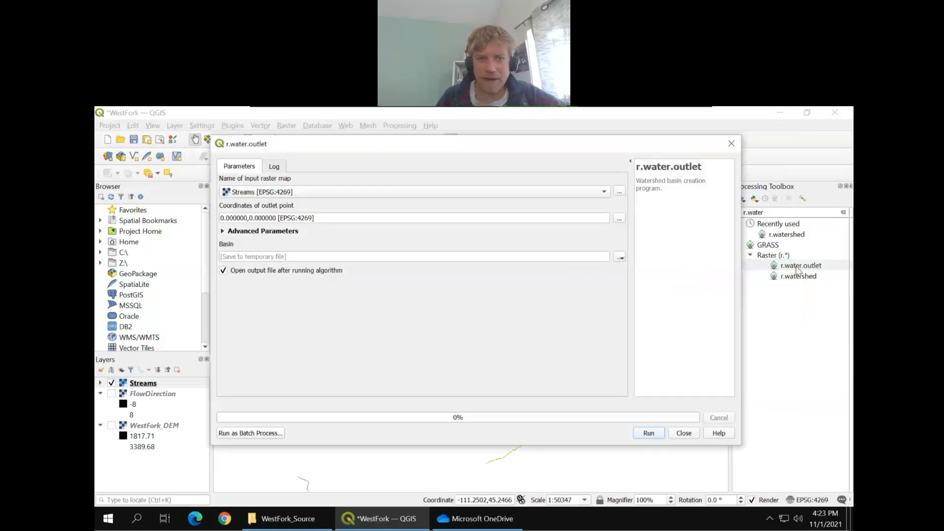
drag(334, 147, 381, 139)
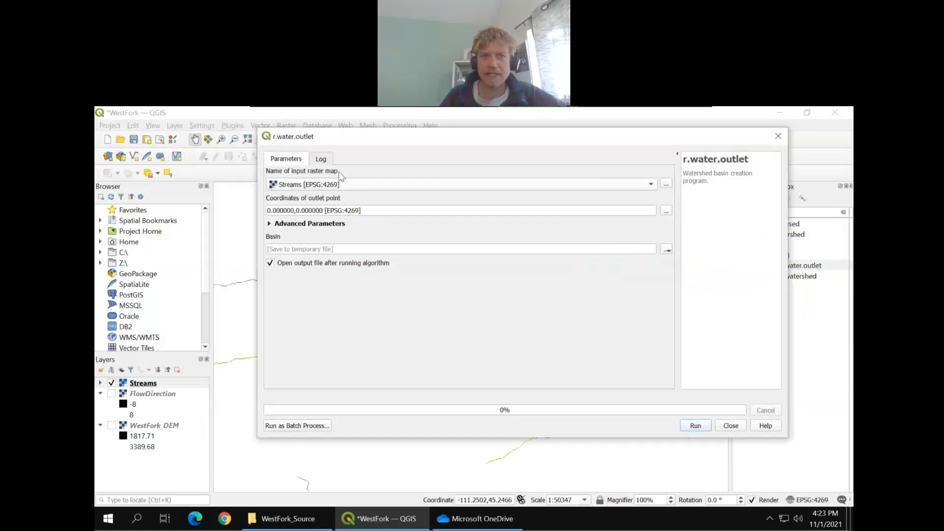
click(352, 187)
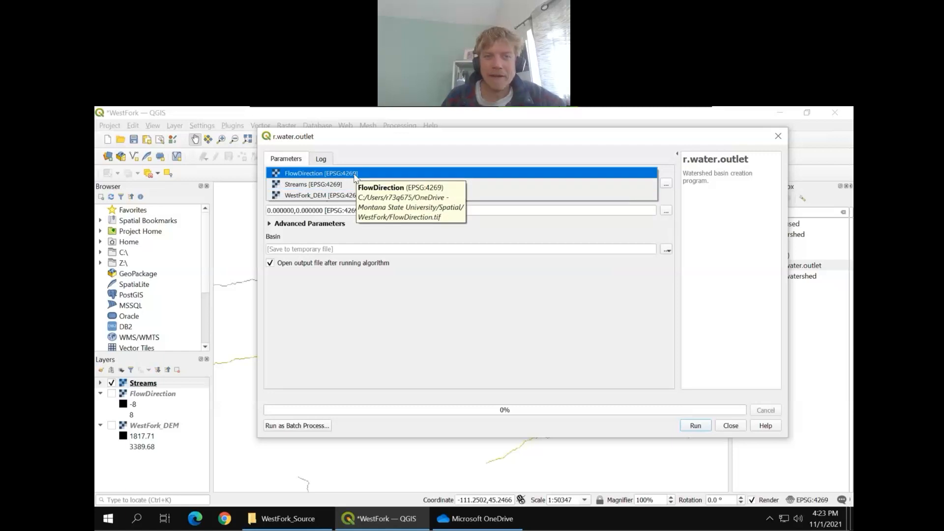
click(355, 175)
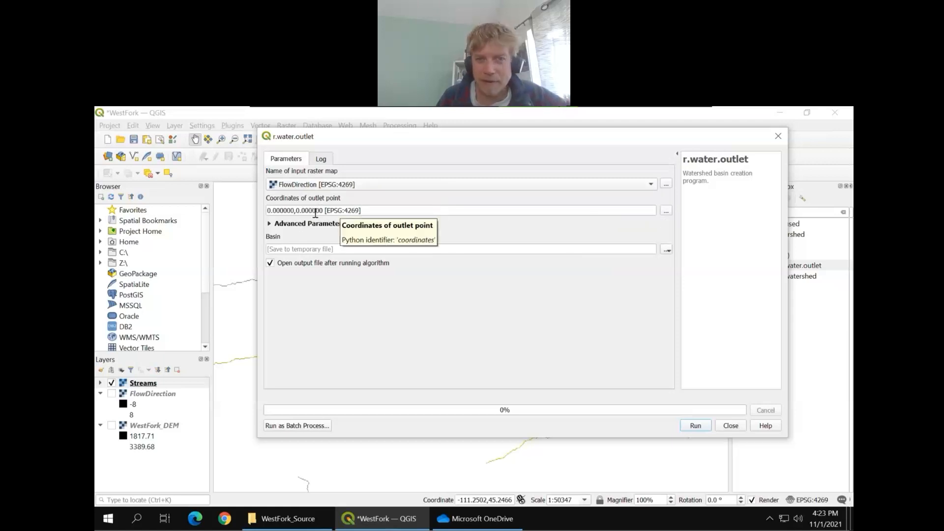
Pick the outlet point at -111.348080,45.238290 on the stream cell just below the purple and green confluence, run r.water.outlet, and close it.
click(666, 211)
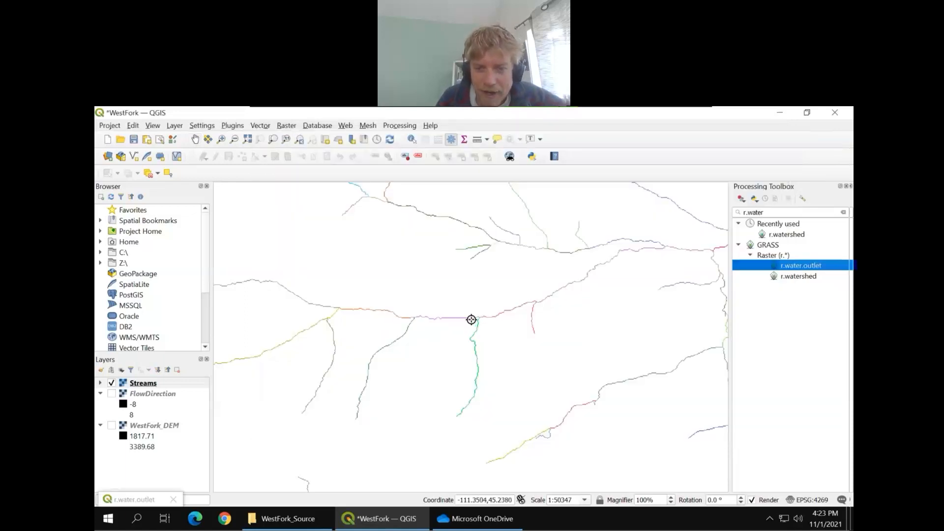
scroll(474, 319, up, 5)
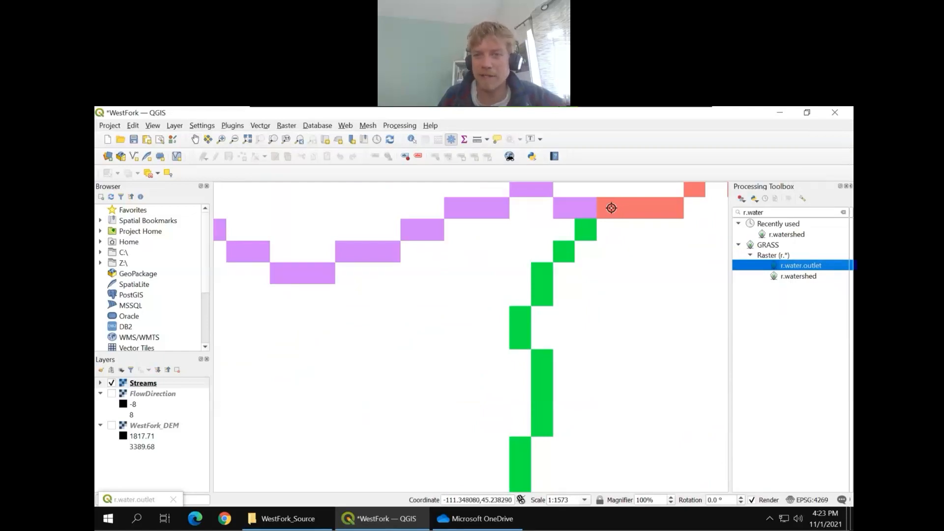
click(611, 208)
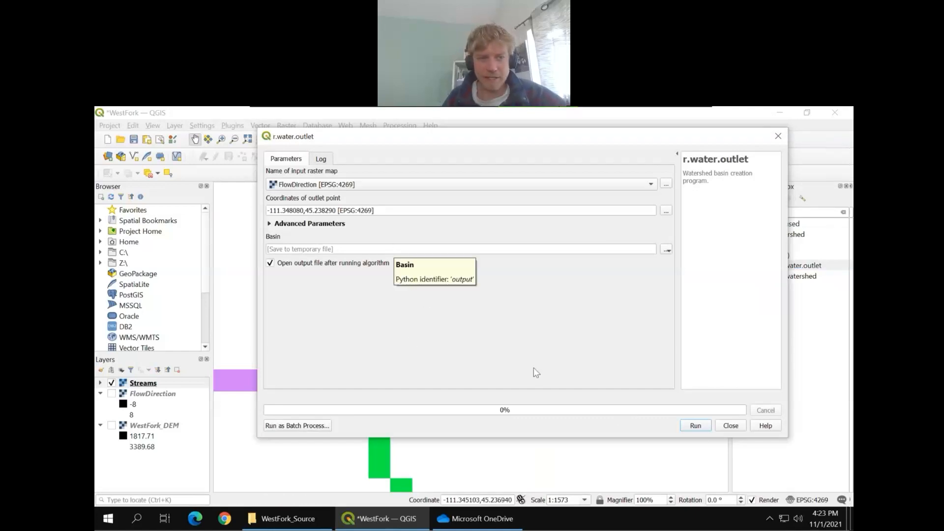
click(696, 425)
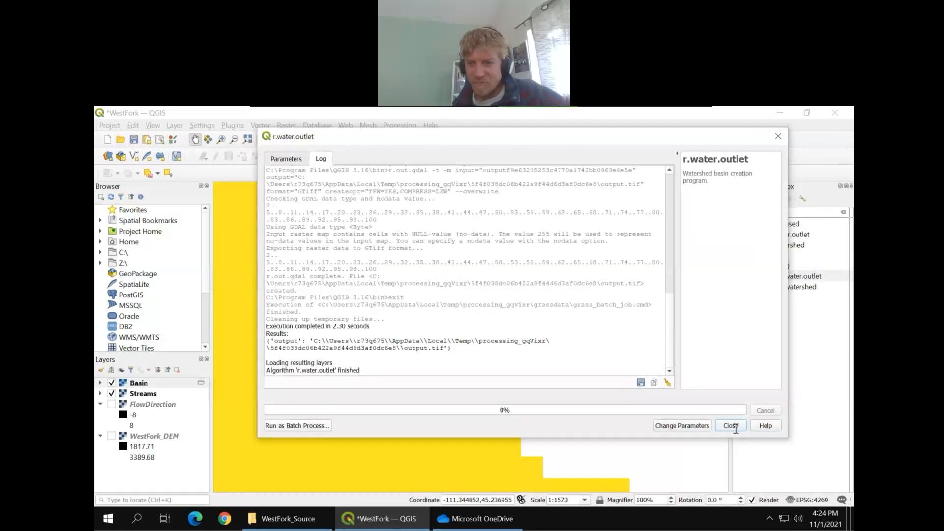
click(731, 426)
Place the Basin layer beneath Streams in the layer order so the streams draw over the watershed.
scroll(595, 309, down, 3)
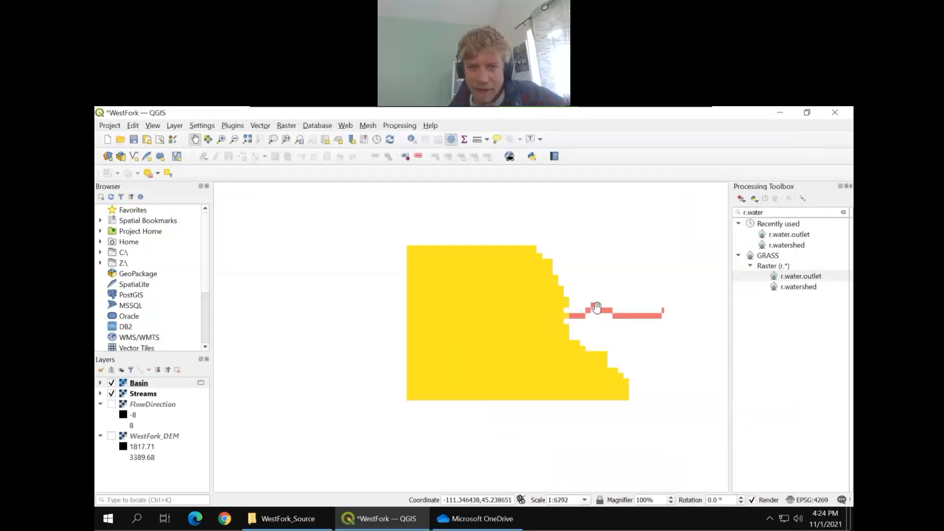
scroll(591, 306, down, 1)
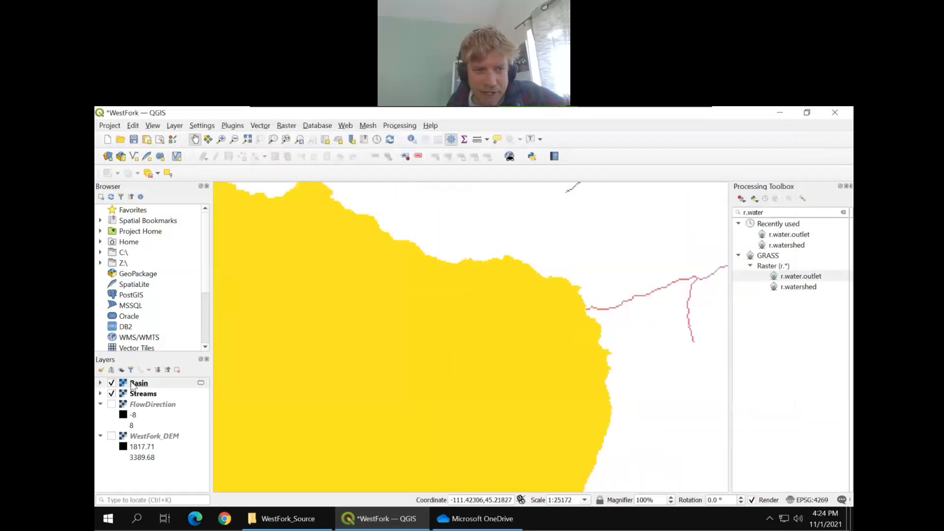
drag(134, 383, 135, 400)
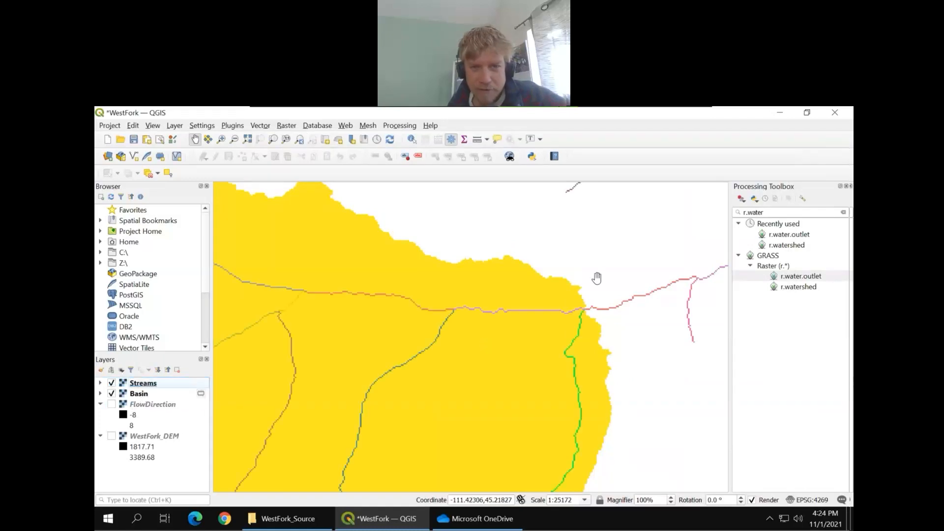
scroll(610, 277, down, 1)
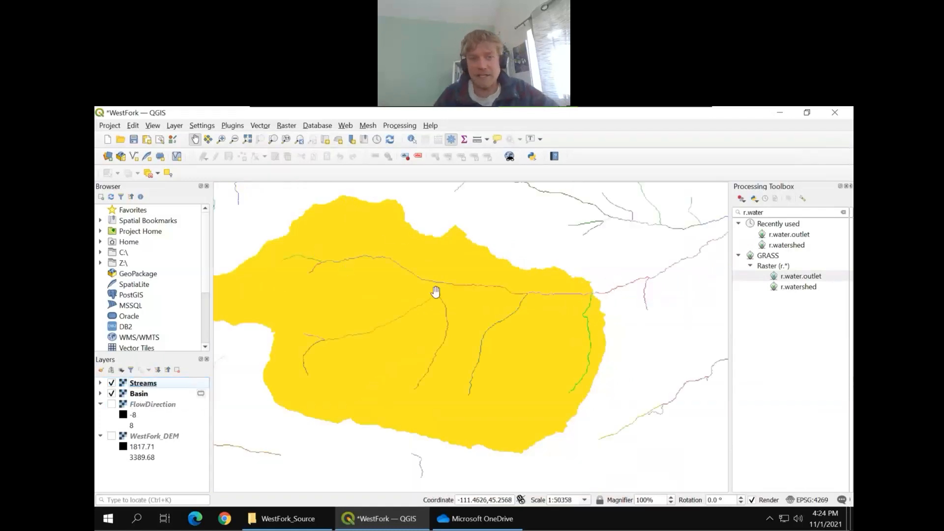
drag(434, 293, 459, 290)
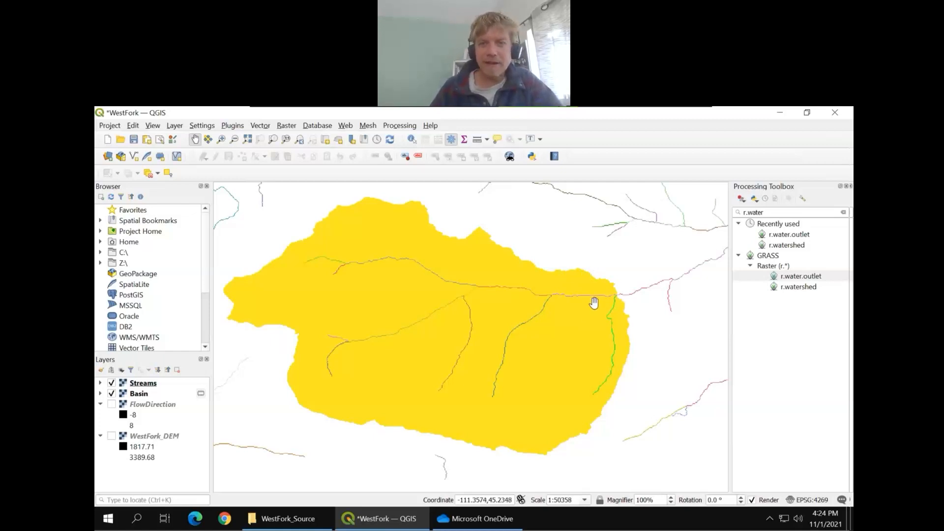
Examine the basin's extent and the stream segments leading to its outlet, both up close and as a whole.
scroll(607, 295, up, 2)
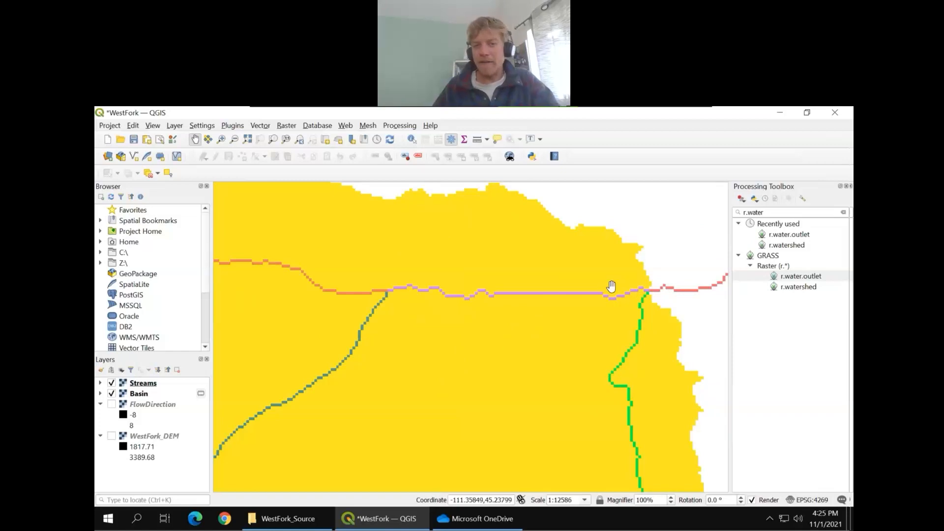
scroll(620, 290, down, 1)
scroll(590, 298, down, 2)
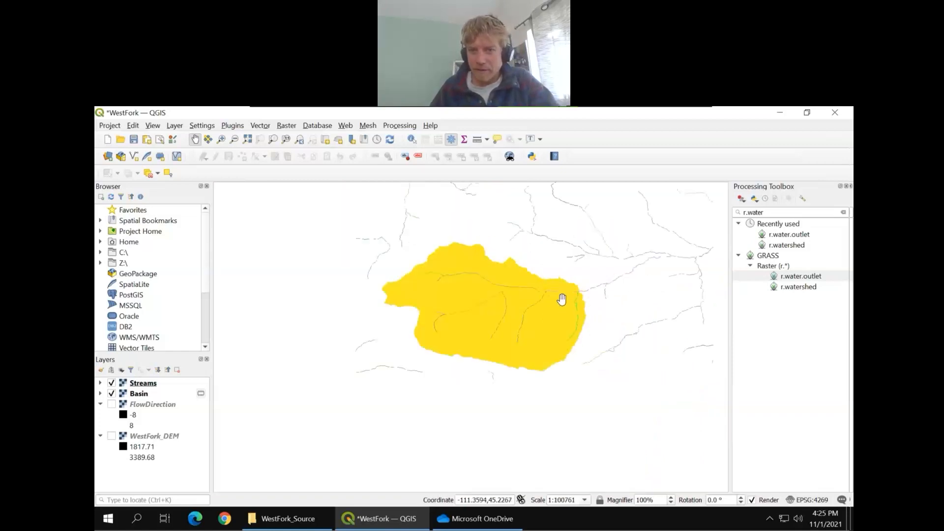
scroll(561, 299, up, 1)
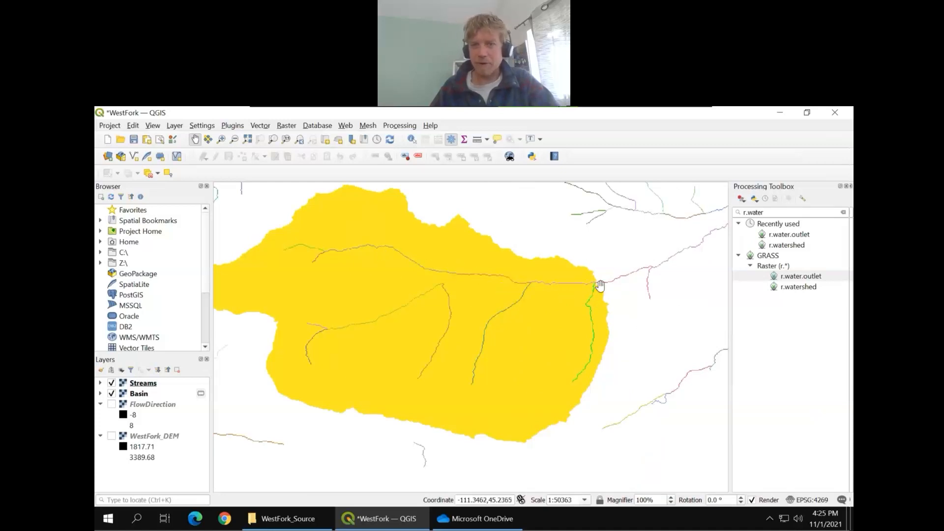
drag(592, 286, 599, 266)
scroll(510, 289, up, 1)
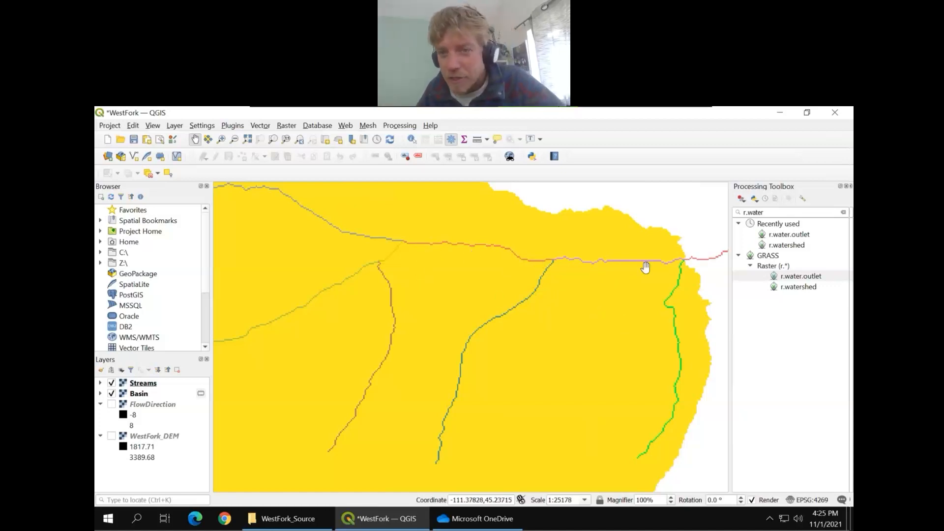
drag(646, 267, 561, 272)
scroll(562, 272, up, 1)
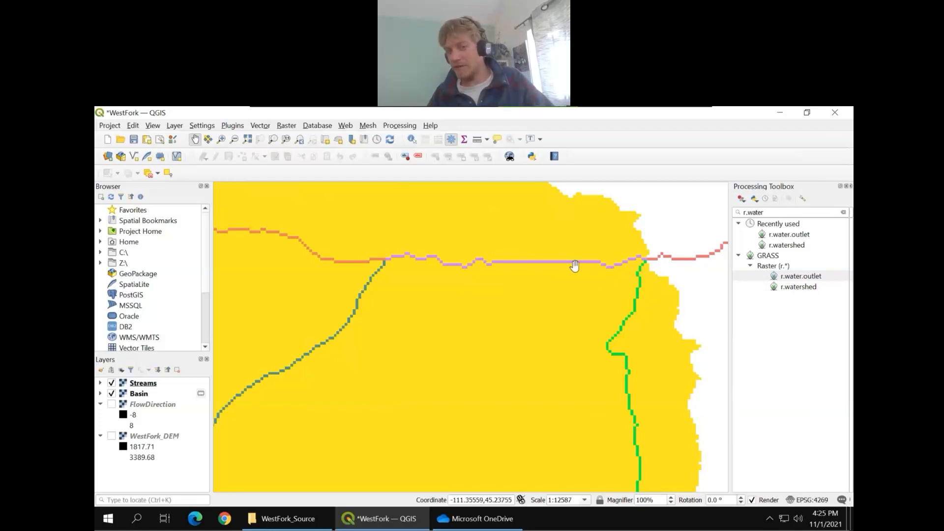
scroll(574, 265, down, 1)
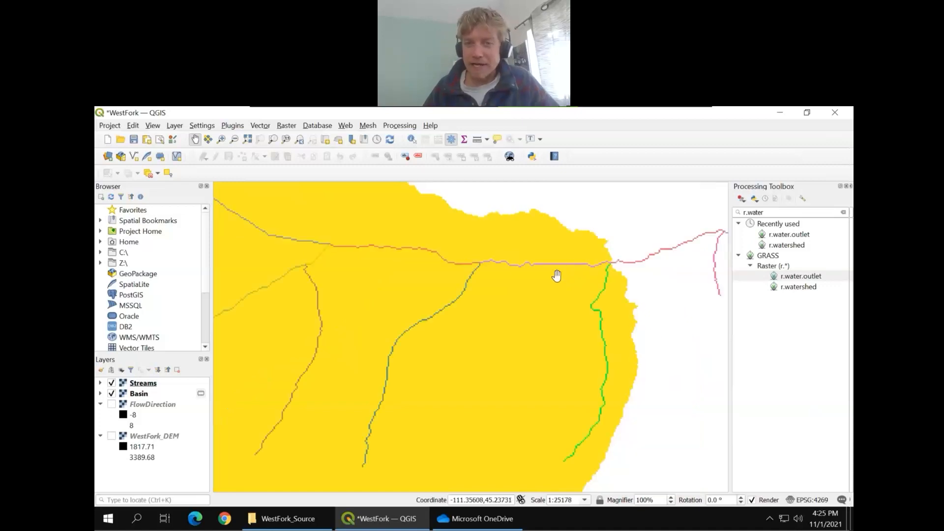
scroll(555, 265, up, 1)
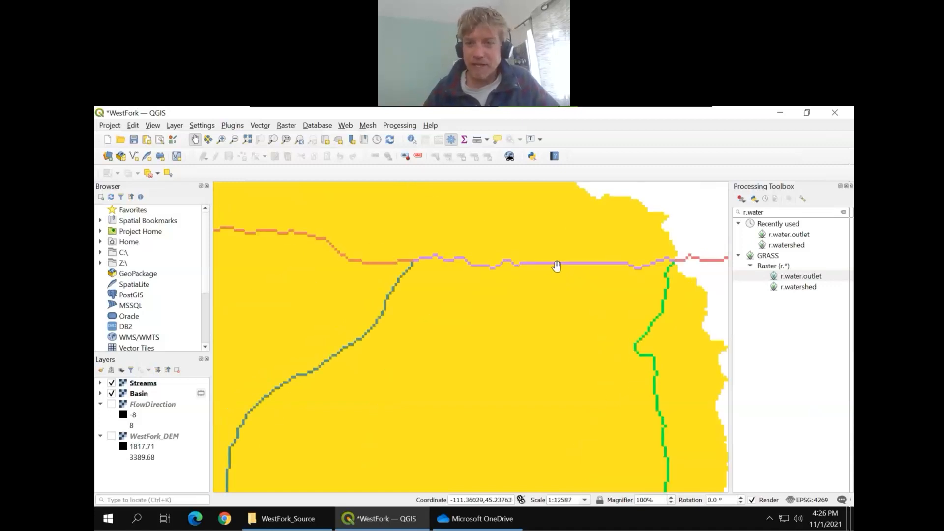
scroll(538, 264, down, 2)
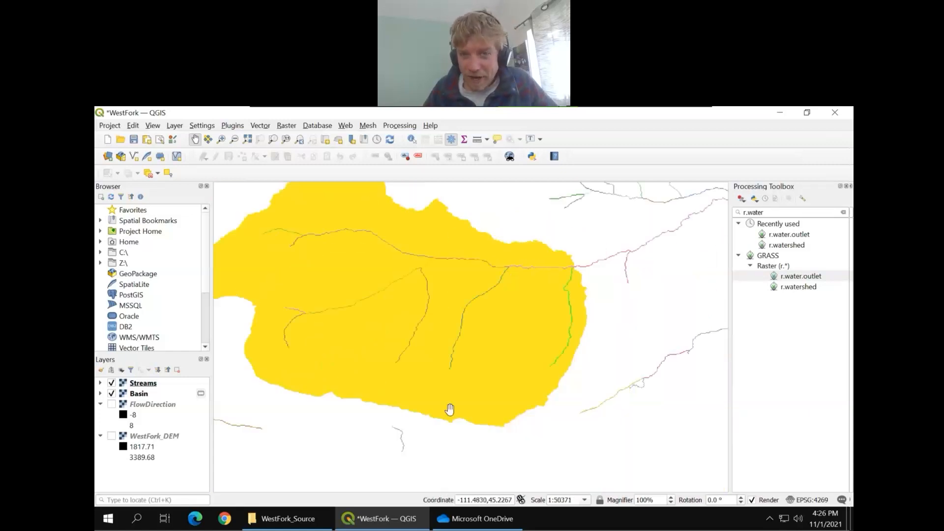
scroll(559, 269, up, 2)
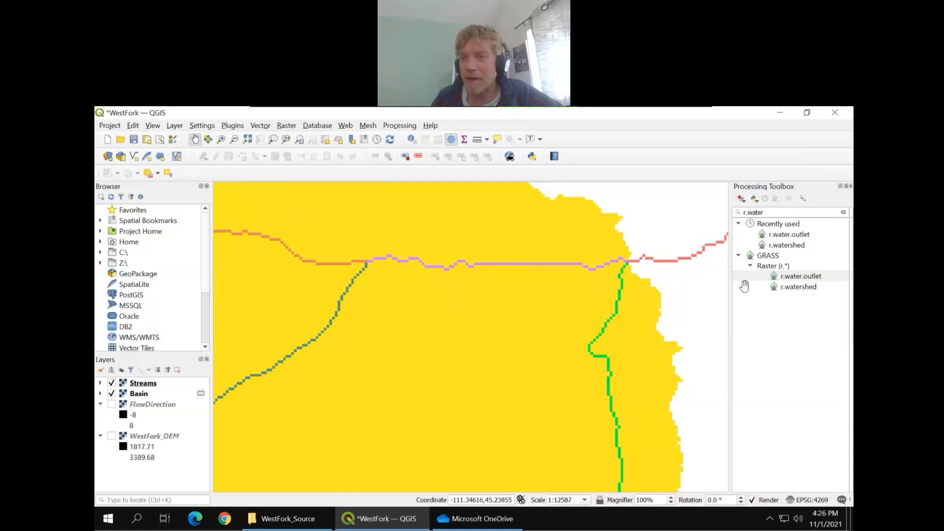
Run r.water.outlet on FlowDirection with the outlet at -111.363887,45.238009 on the purple stream segment upstream of the first outlet, and close the tool.
double_click(800, 276)
click(421, 185)
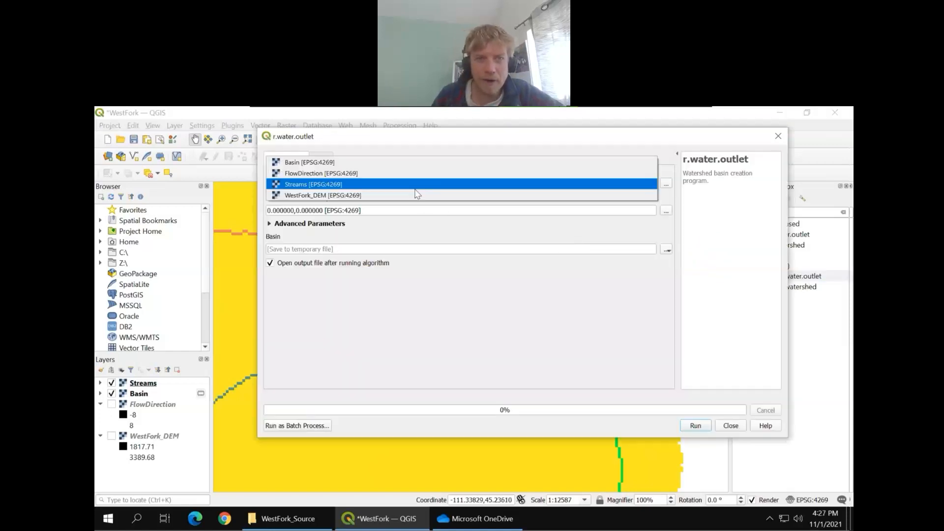
click(399, 173)
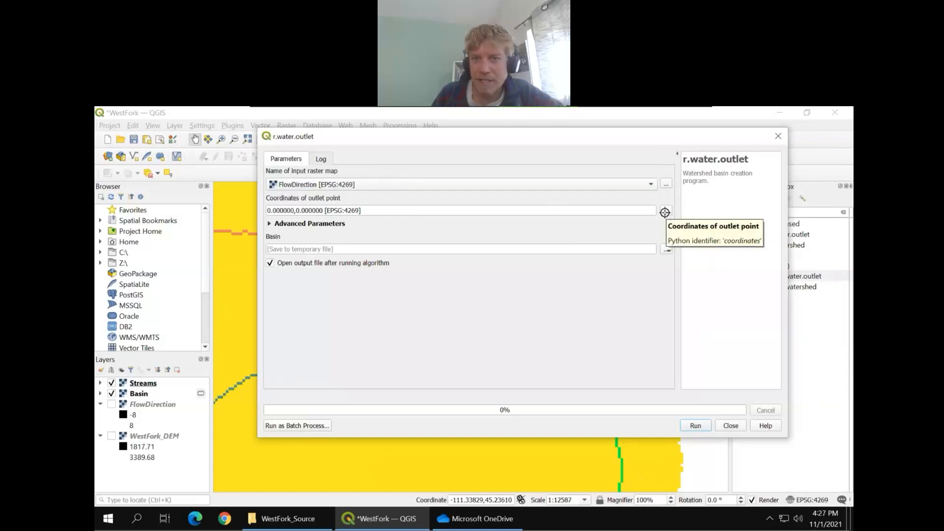
click(665, 212)
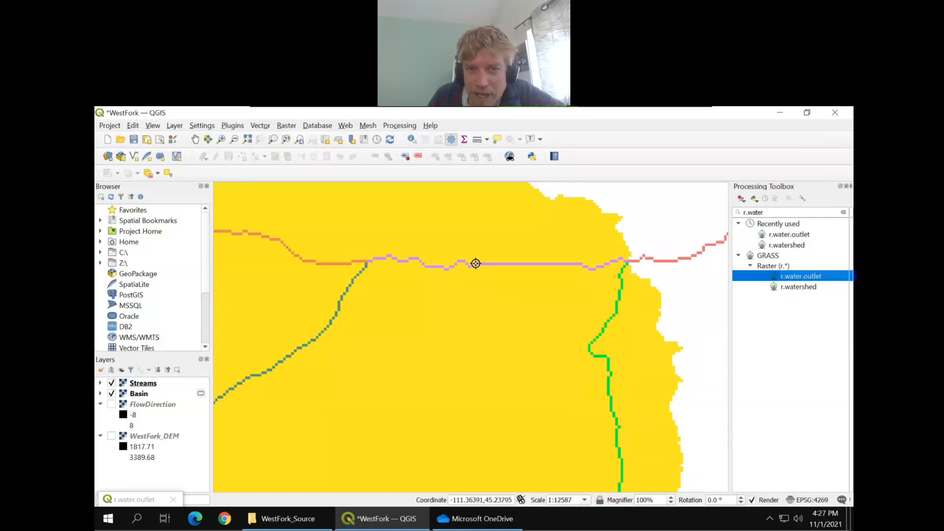
scroll(475, 264, up, 1)
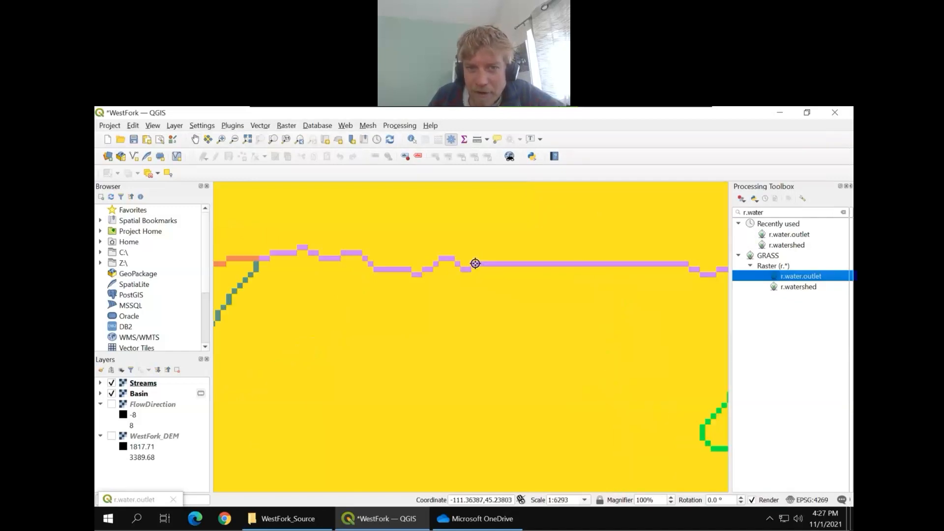
click(476, 264)
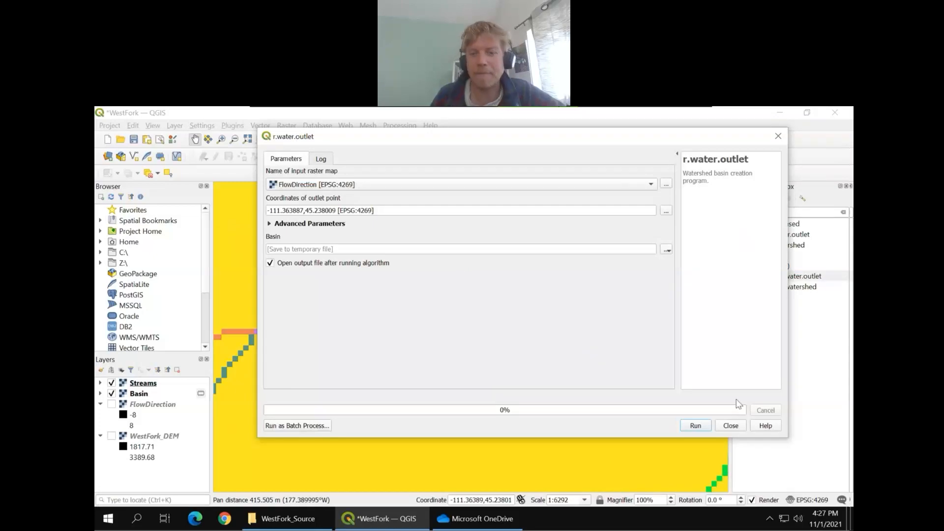
click(695, 425)
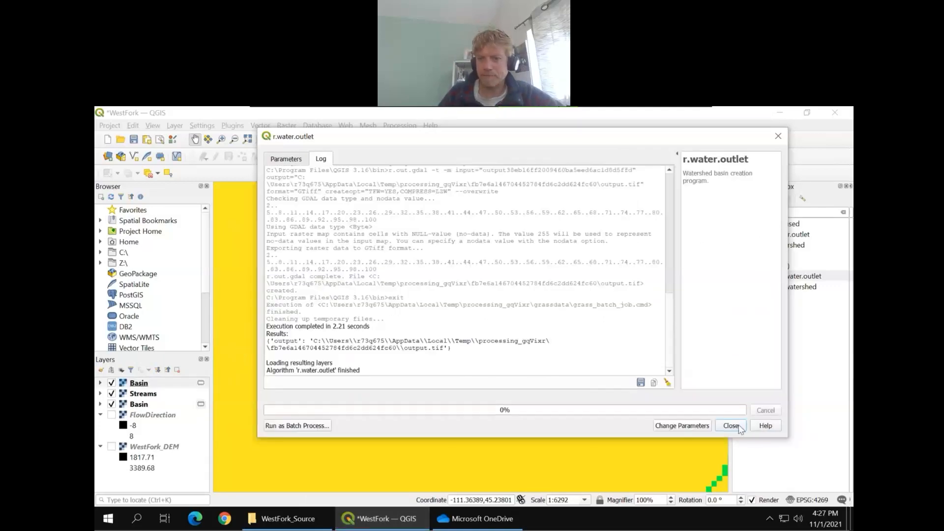
click(730, 425)
Recolor value 1 of the new Basin layer to blue #235dfc and place that layer beneath Streams in the layer order.
scroll(370, 331, down, 1)
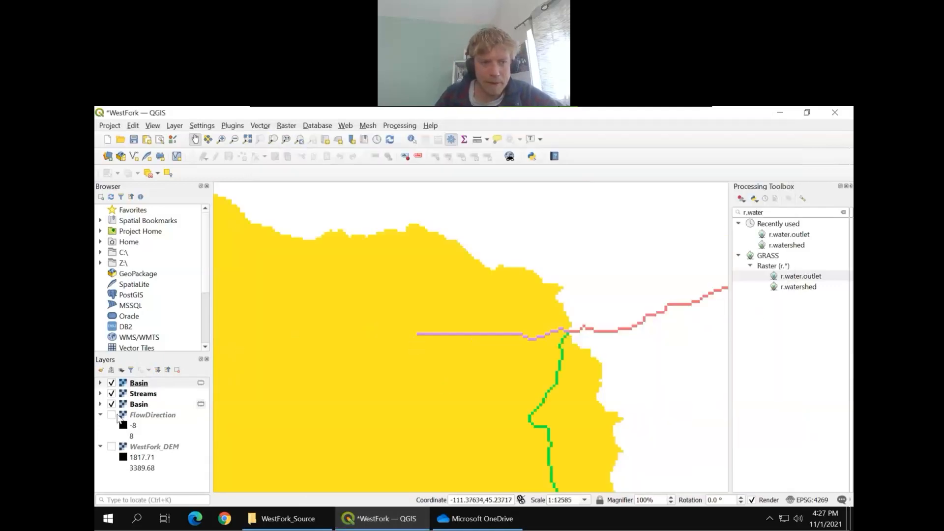
double_click(123, 386)
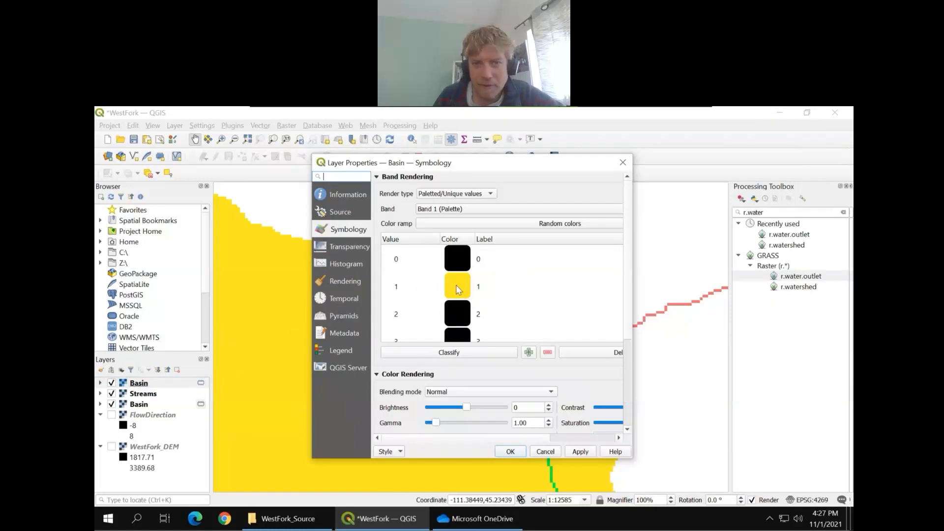
double_click(457, 287)
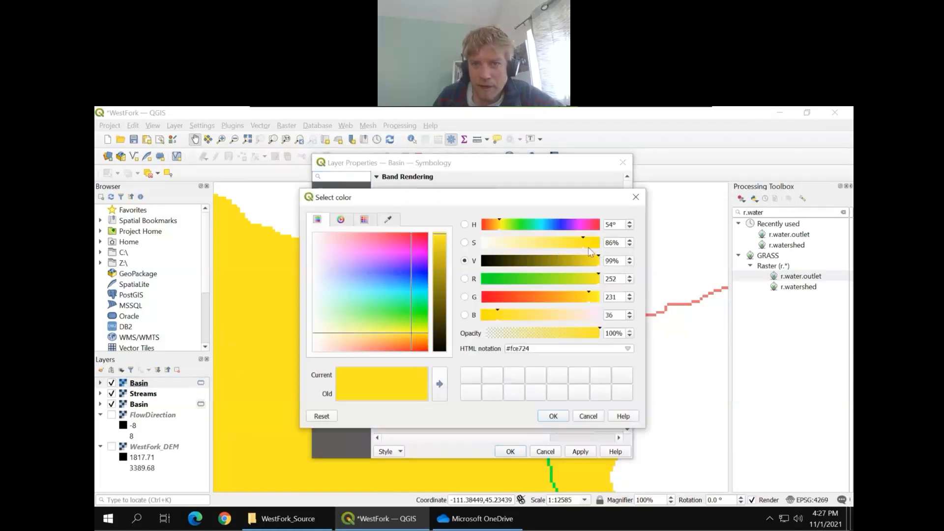
drag(528, 224, 555, 224)
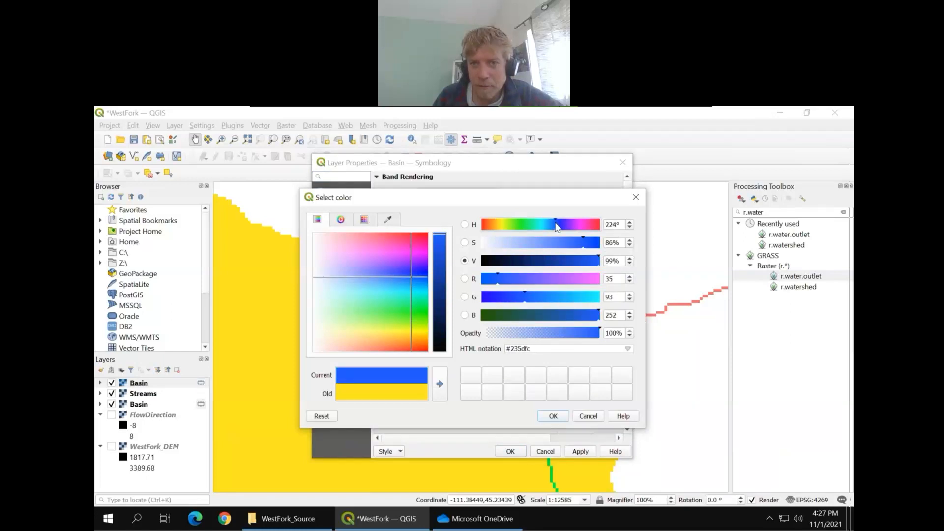
click(554, 416)
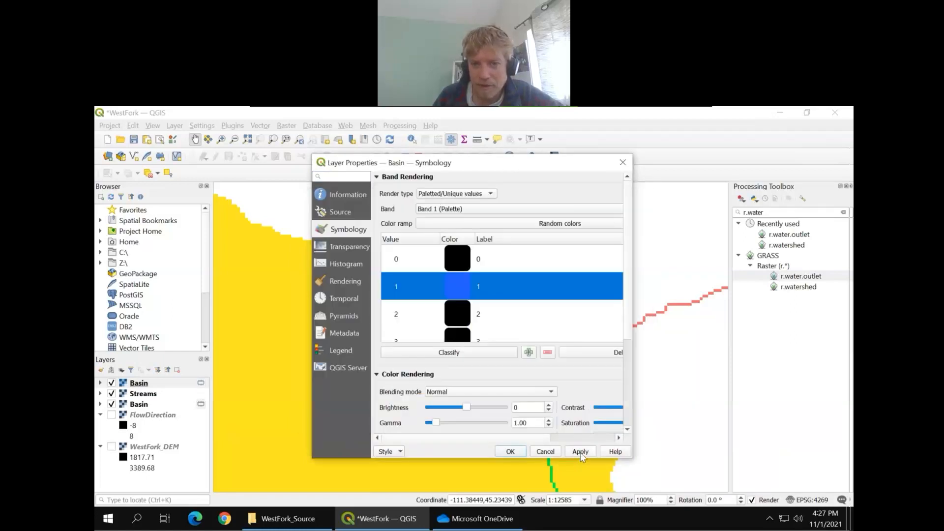
click(581, 452)
click(511, 452)
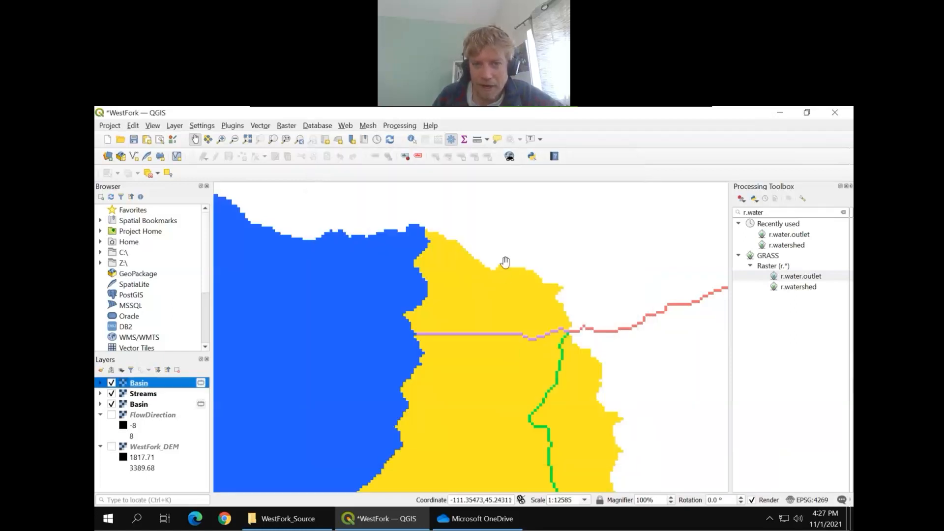
scroll(504, 262, down, 1)
drag(149, 396, 147, 381)
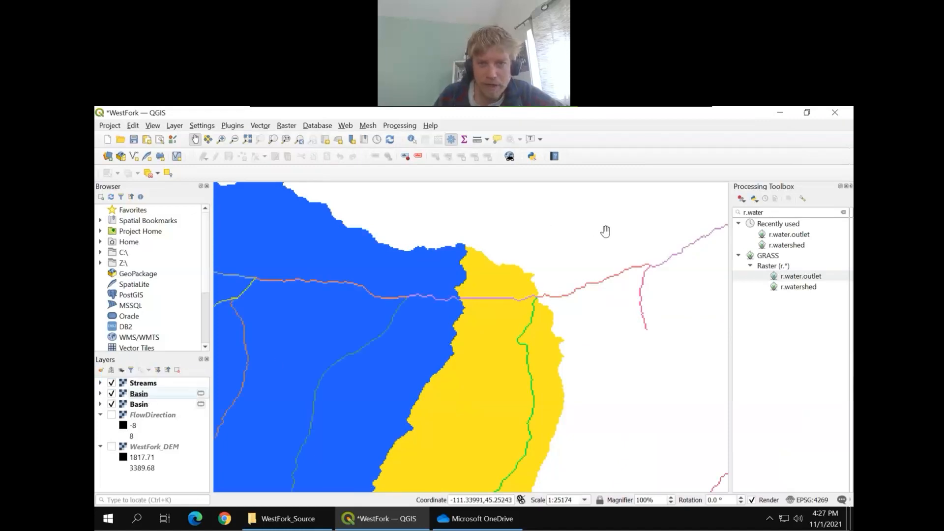
Compare the extents of the blue and yellow basins around their outlets, temporarily hiding the blue one to view the full yellow watershed.
scroll(605, 231, down, 1)
drag(548, 317, 597, 308)
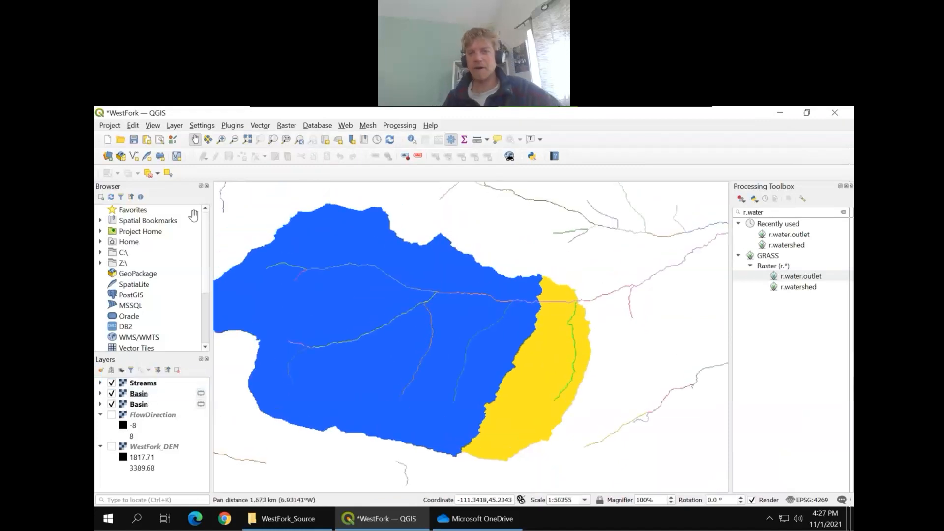
drag(552, 347, 569, 348)
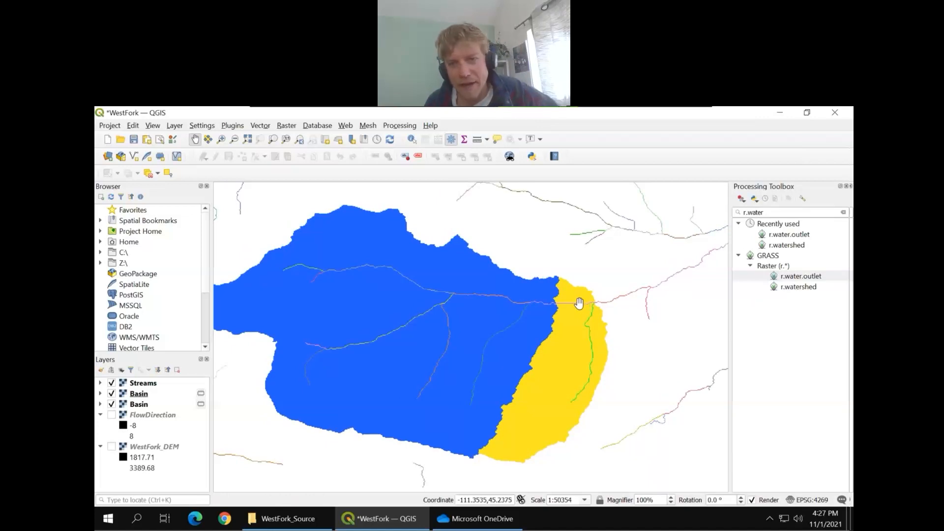
scroll(579, 303, up, 1)
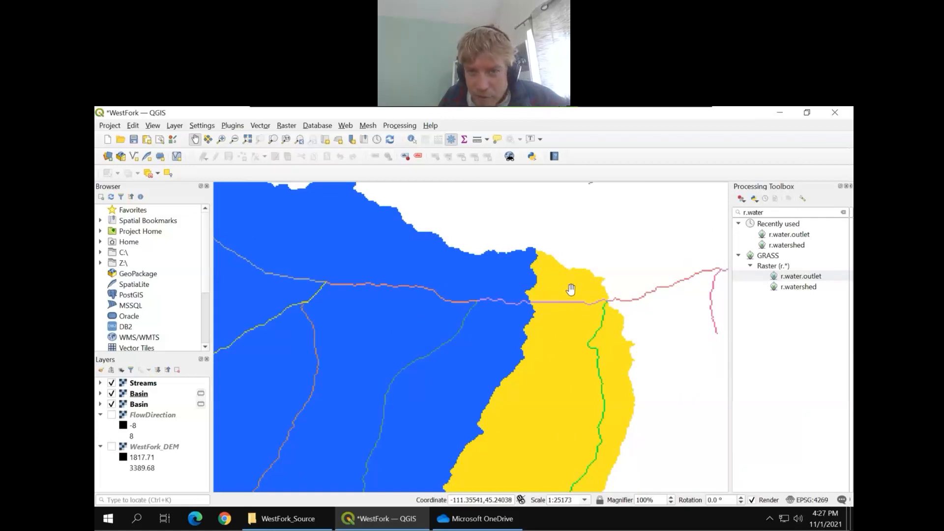
scroll(536, 269, down, 1)
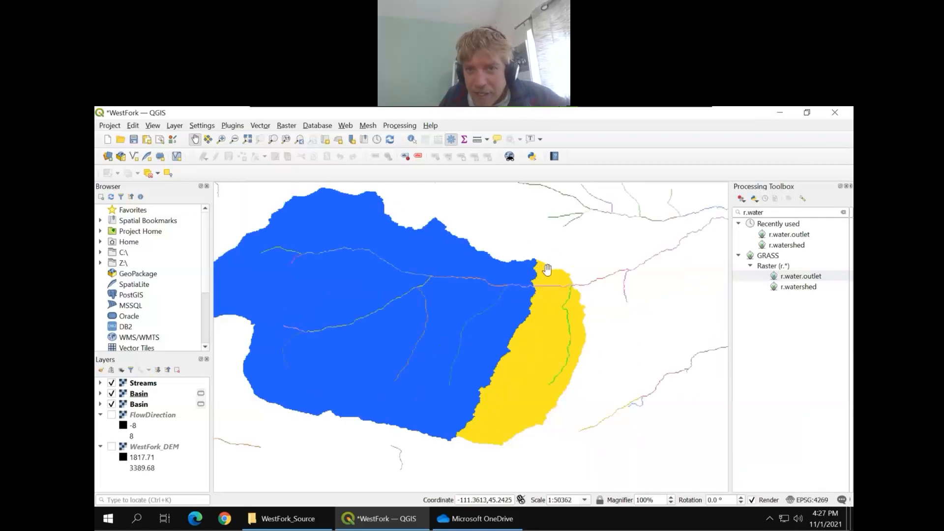
click(112, 394)
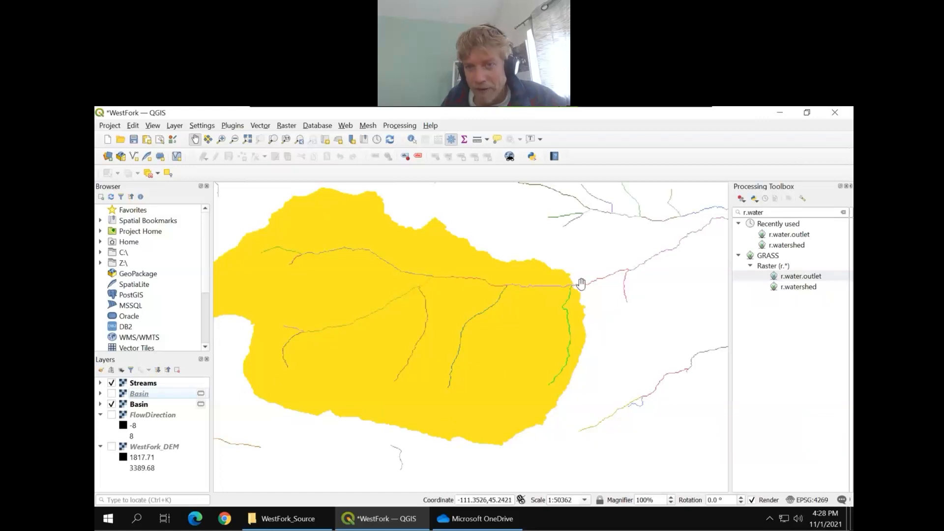
click(112, 394)
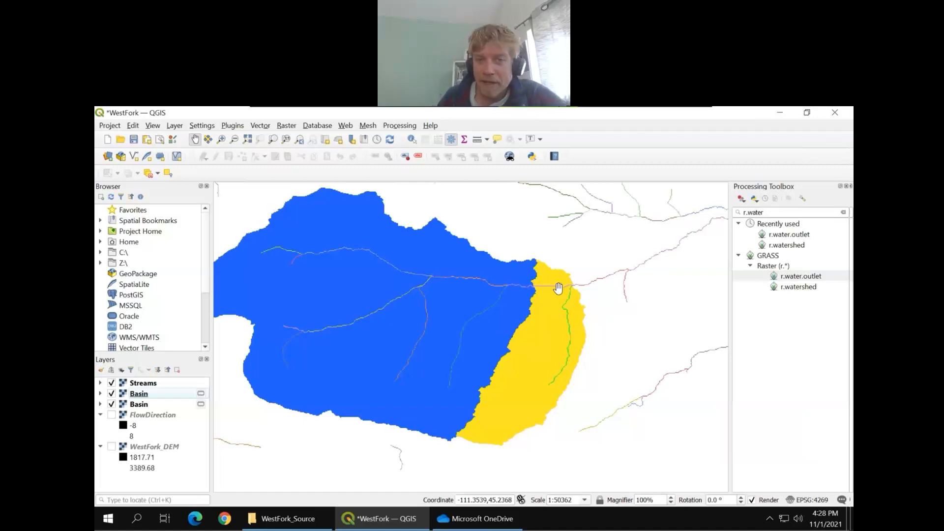
drag(558, 288, 565, 293)
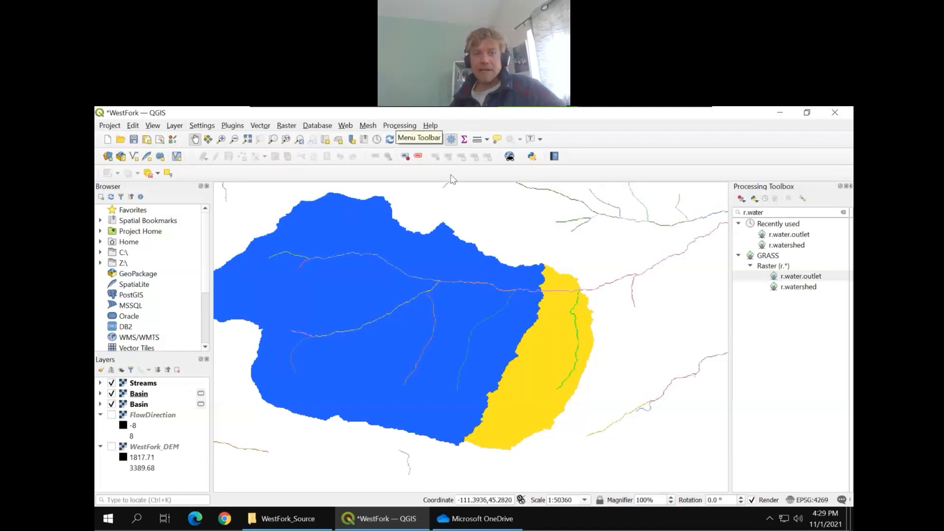
drag(471, 306, 487, 307)
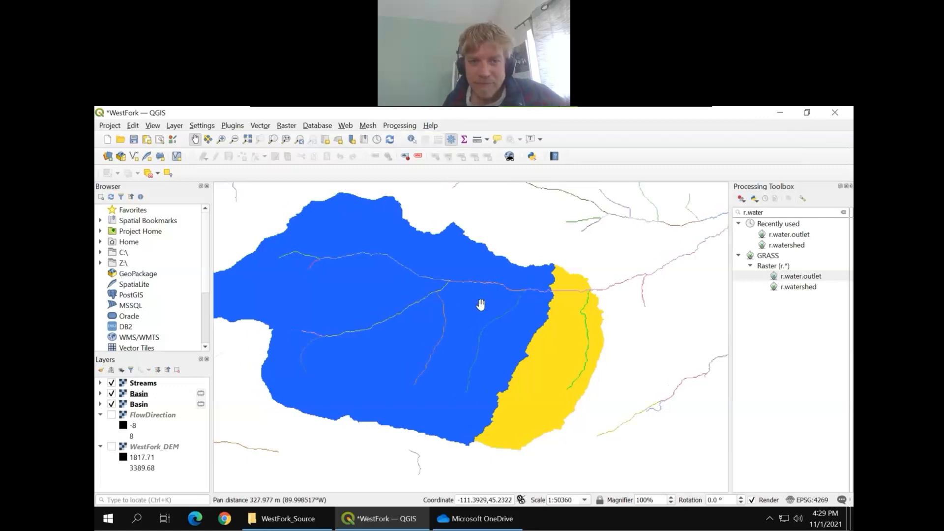
Remove both Basin layers from the project, keeping Streams, FlowDirection and WestFork_DEM.
click(399, 127)
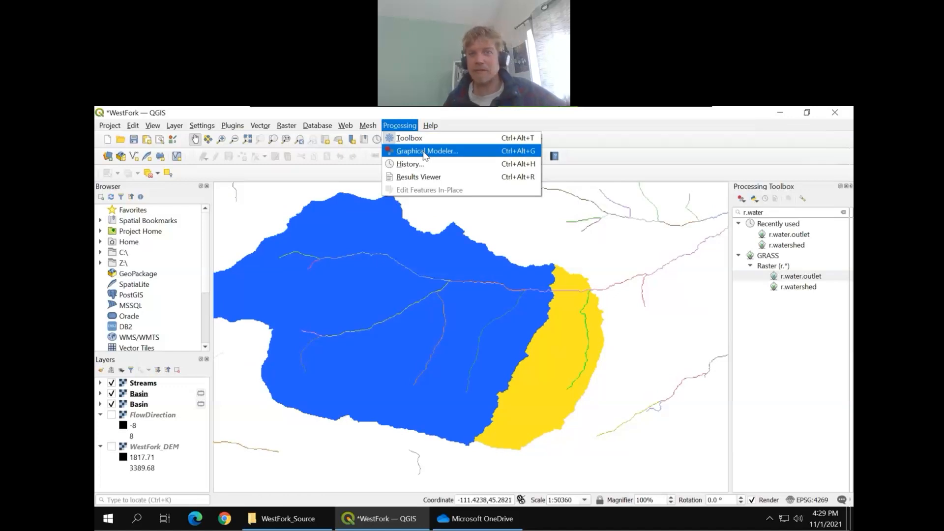
click(461, 308)
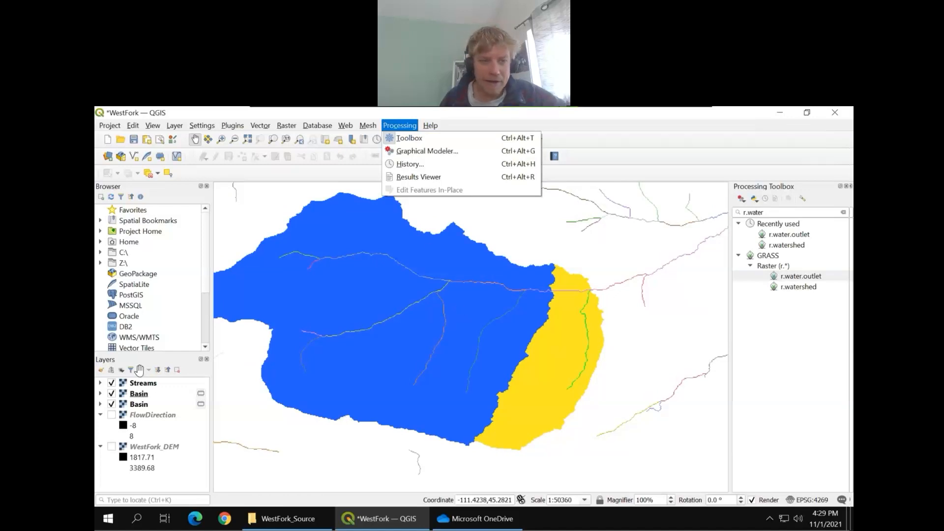
click(143, 405)
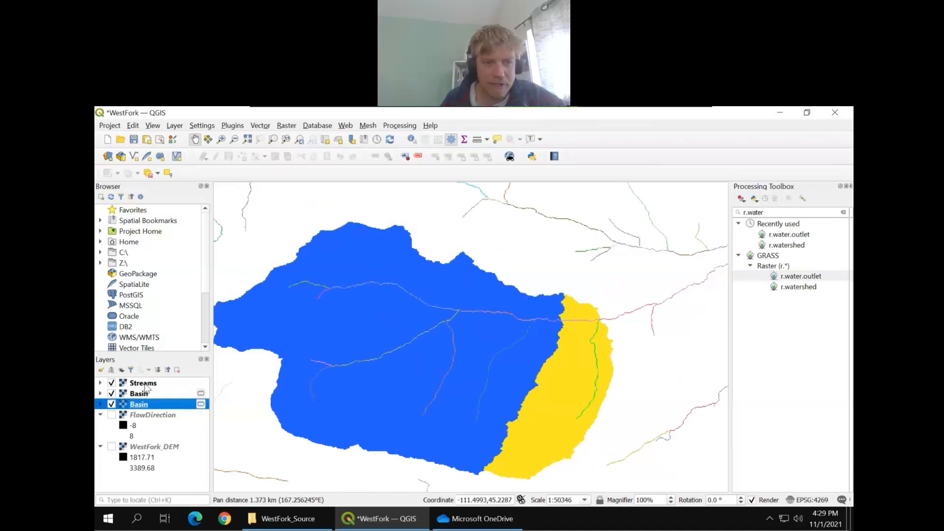
shift+click(144, 383)
click(143, 395)
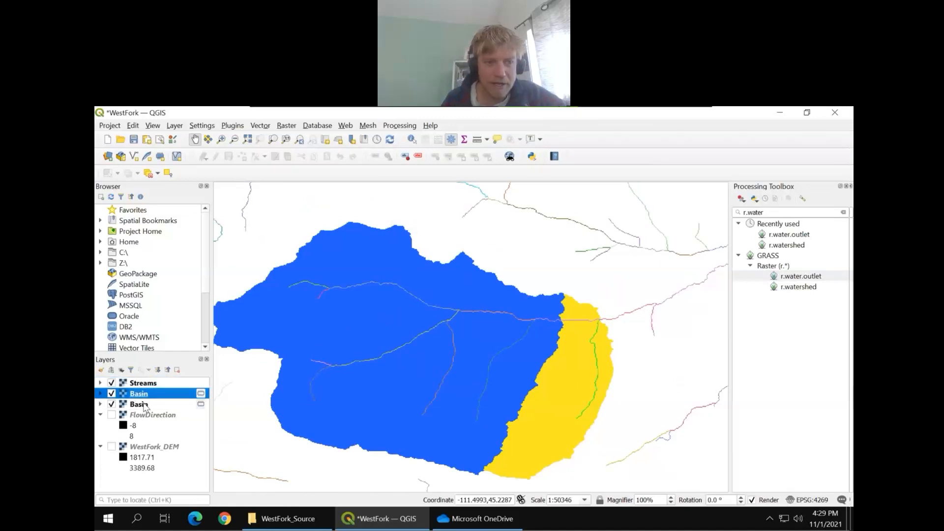
ctrl+click(146, 407)
right_click(144, 406)
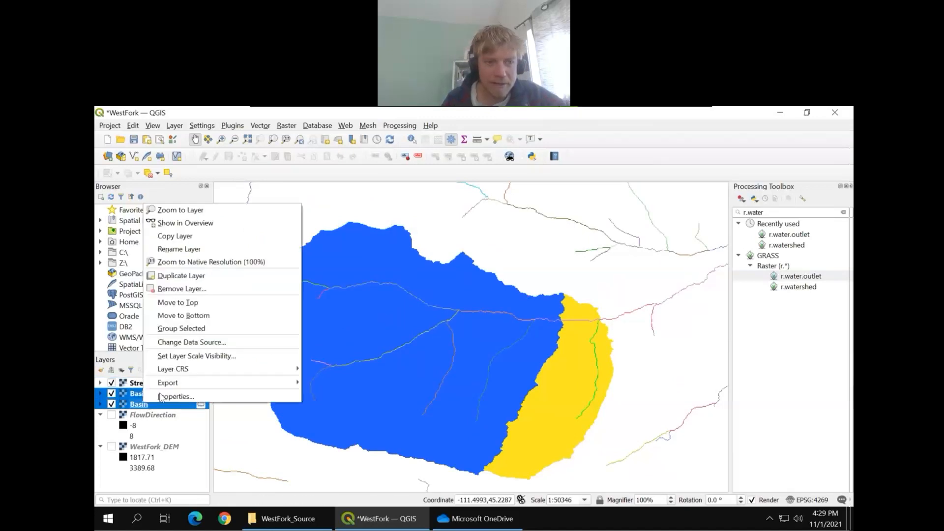
click(194, 288)
click(475, 327)
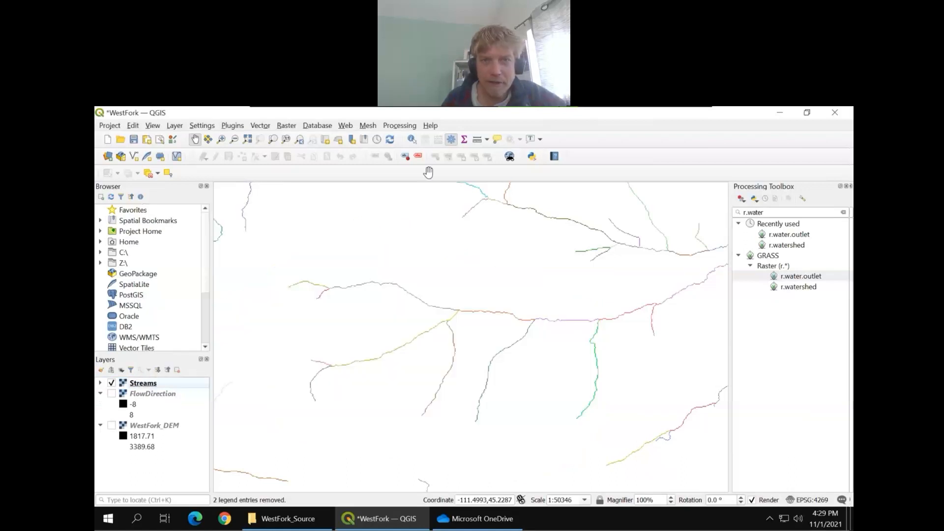
Open the Graphical Modeler in a maximized window and enlarge the area listing the model inputs in both width and height.
click(399, 125)
click(405, 149)
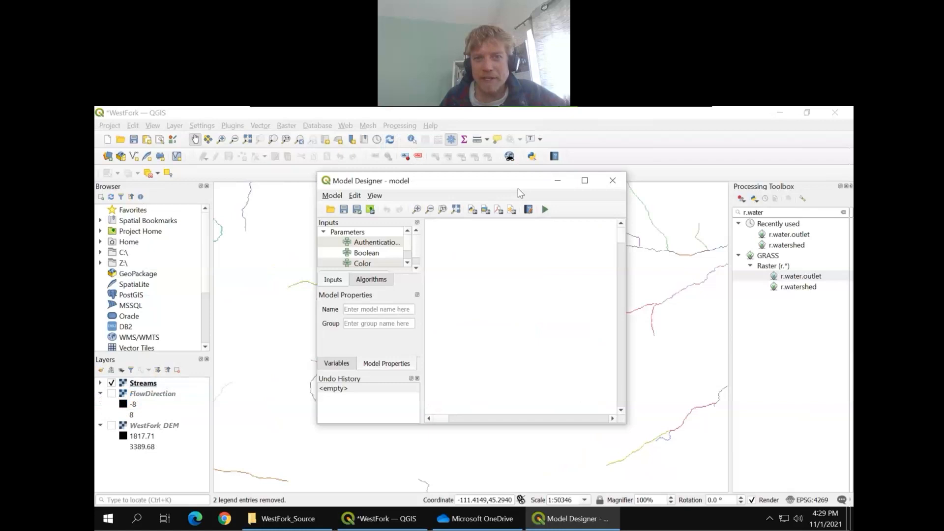
click(584, 182)
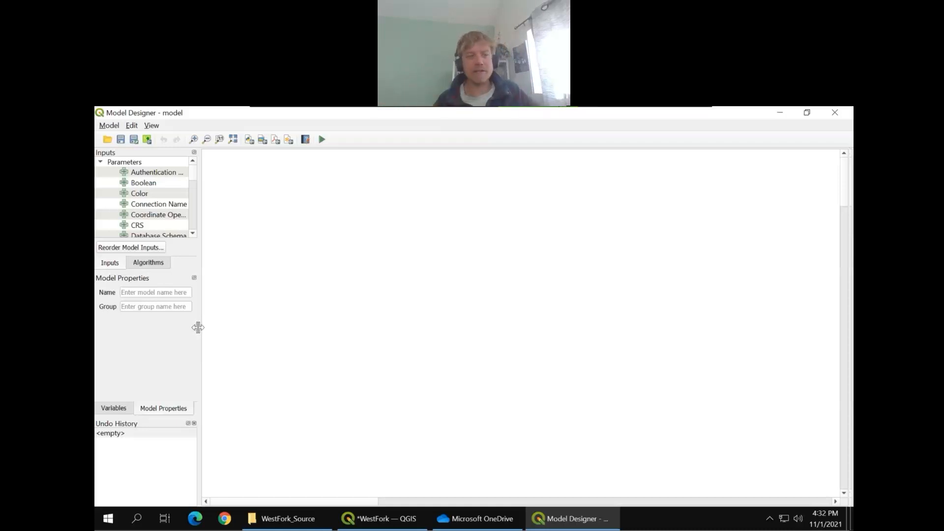
drag(197, 327, 251, 329)
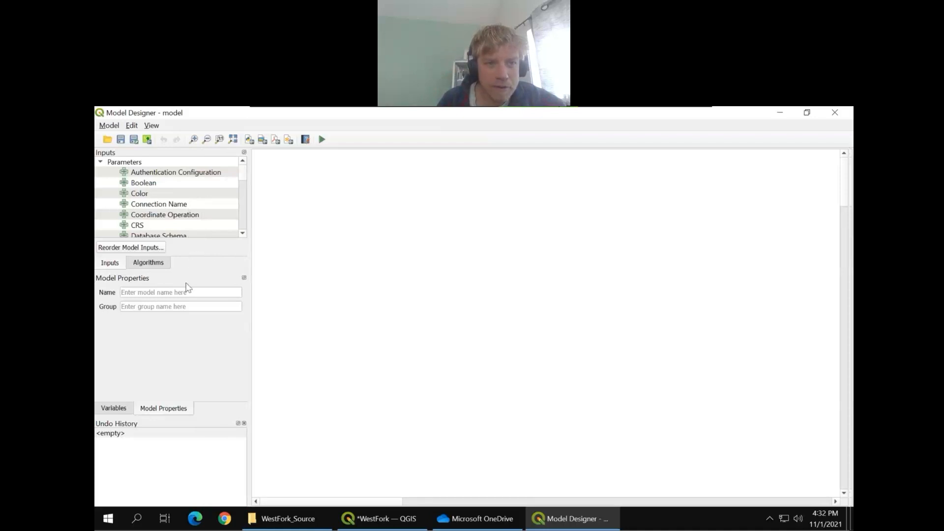
drag(189, 271, 188, 315)
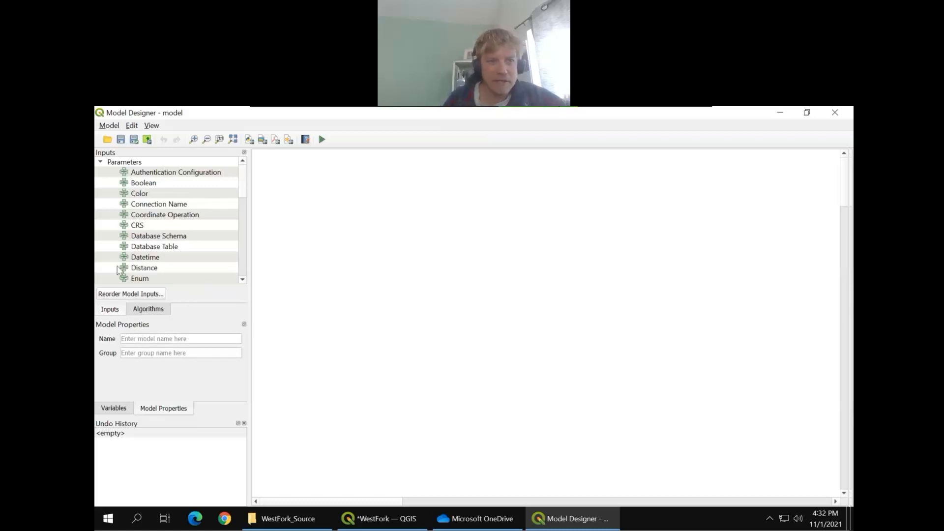
Look through the modeler's available input parameters and algorithm groups, down to the GDAL, GRASS and SAGA providers.
click(151, 311)
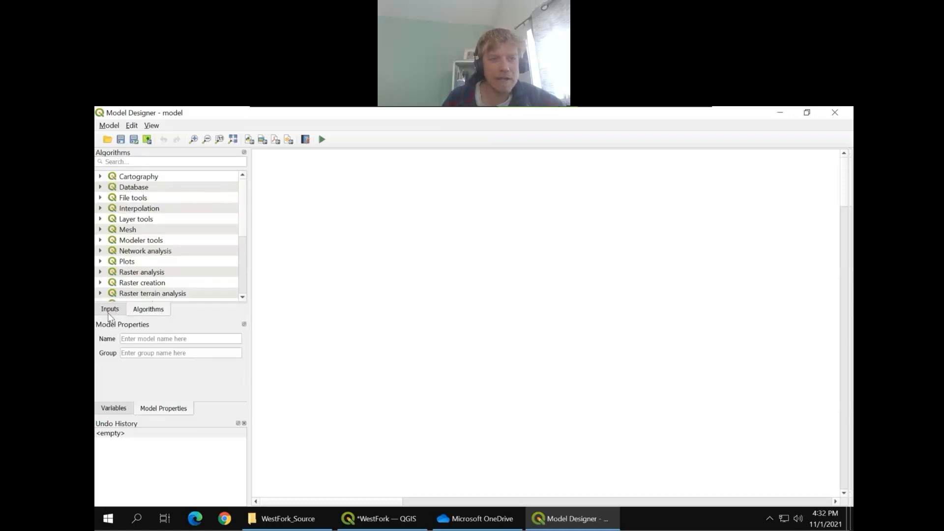
click(109, 311)
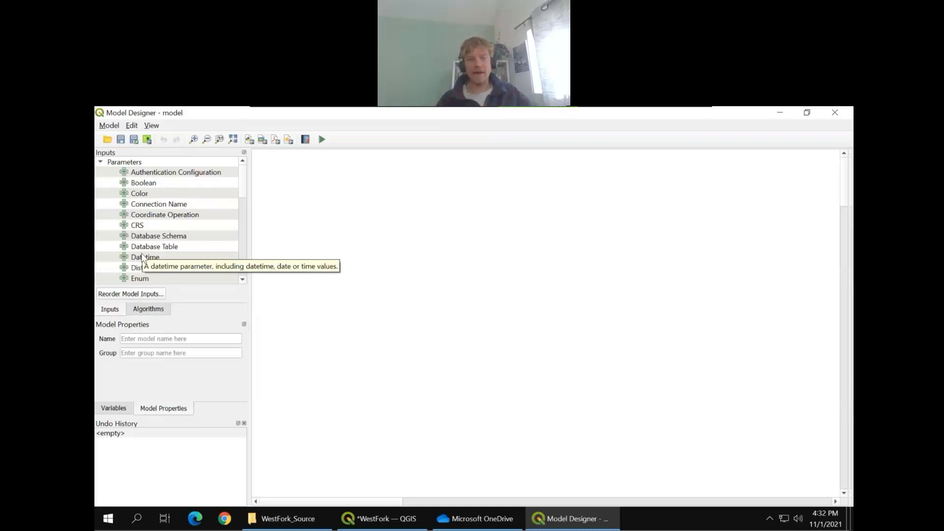
click(148, 309)
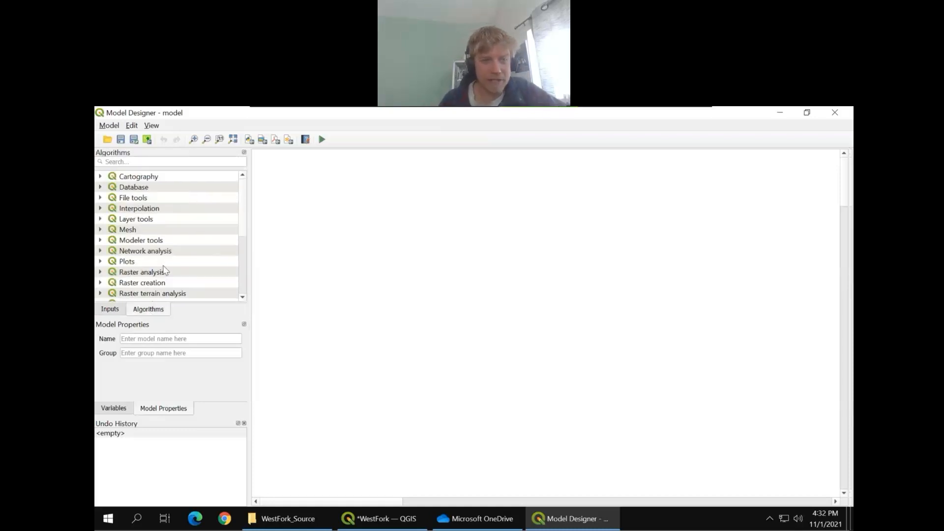
scroll(164, 243, down, 4)
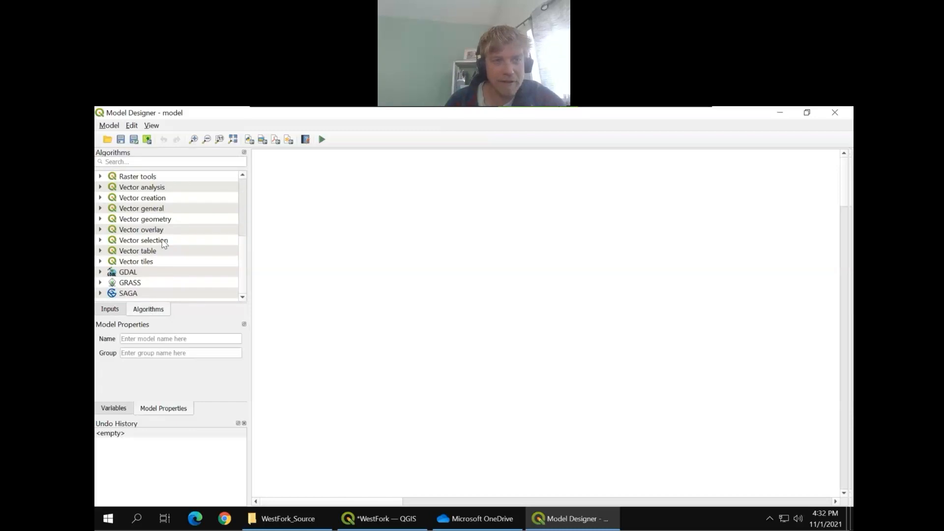
Add a mandatory raster layer input named "Flow Direction" to the model and move it slightly up and to the right.
scroll(246, 249, up, 4)
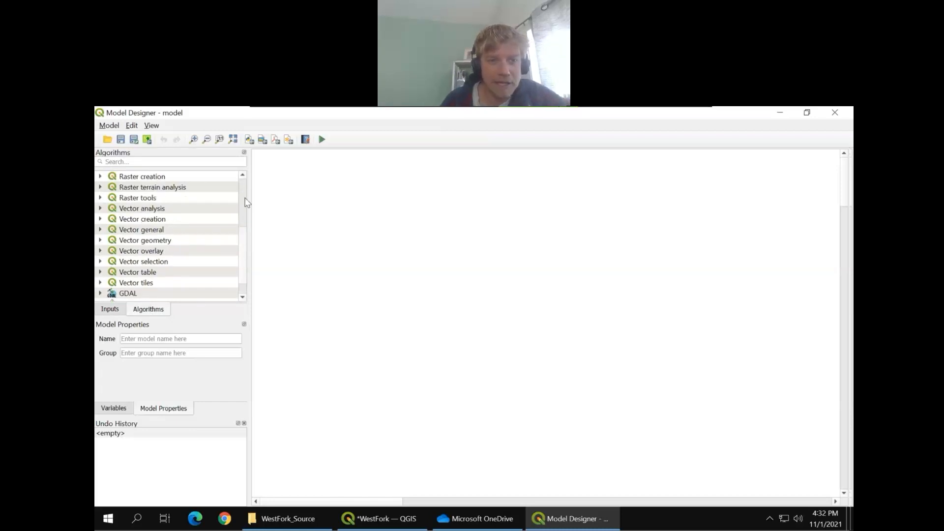
click(111, 310)
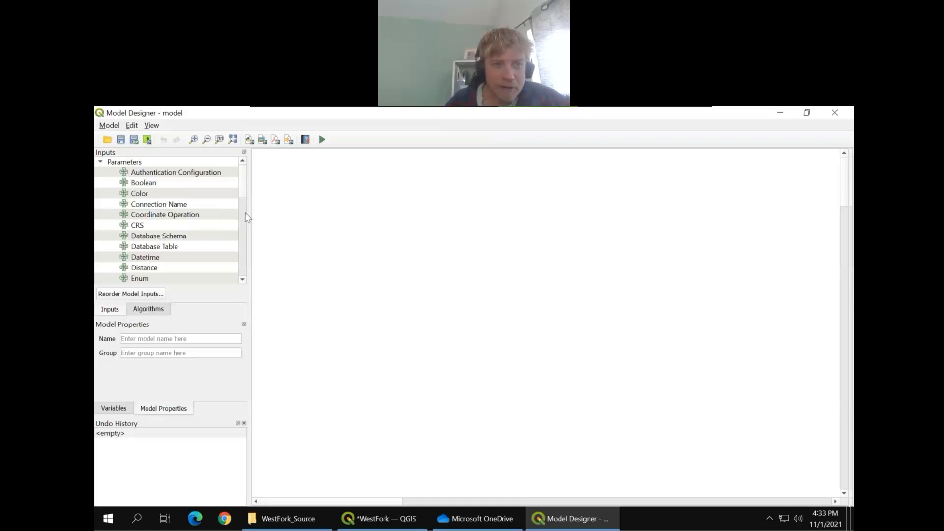
scroll(207, 231, down, 7)
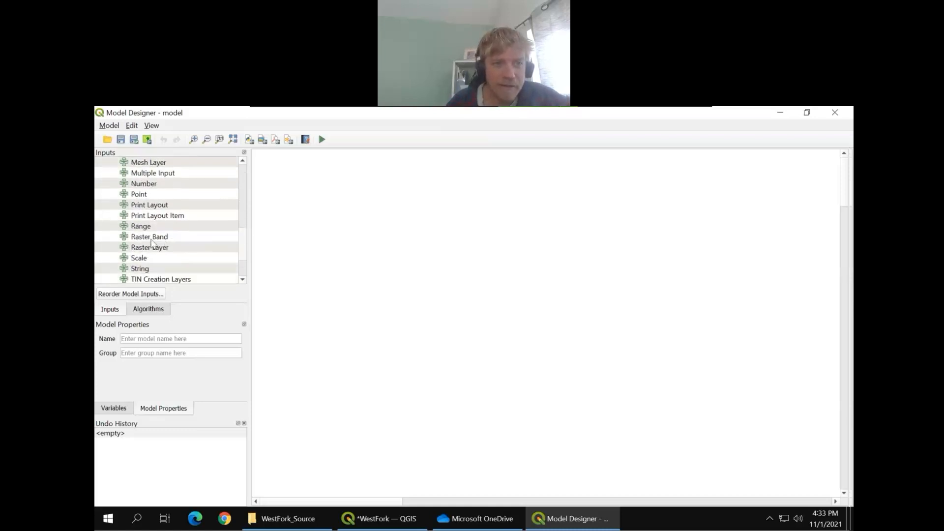
double_click(153, 248)
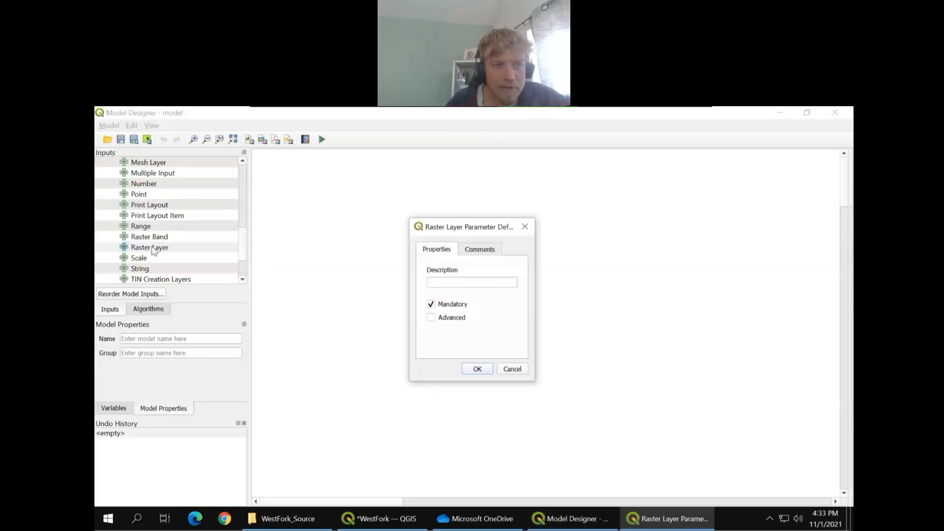
click(455, 284)
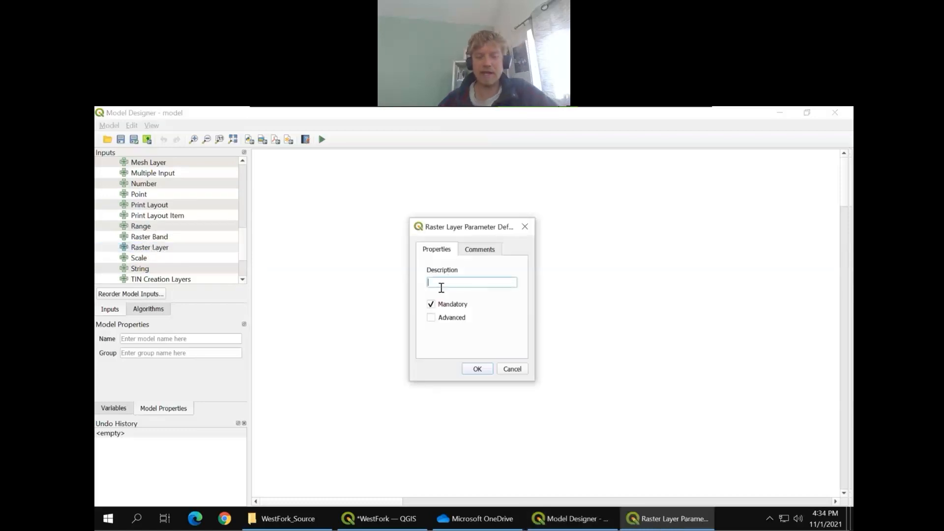
text(Flow)
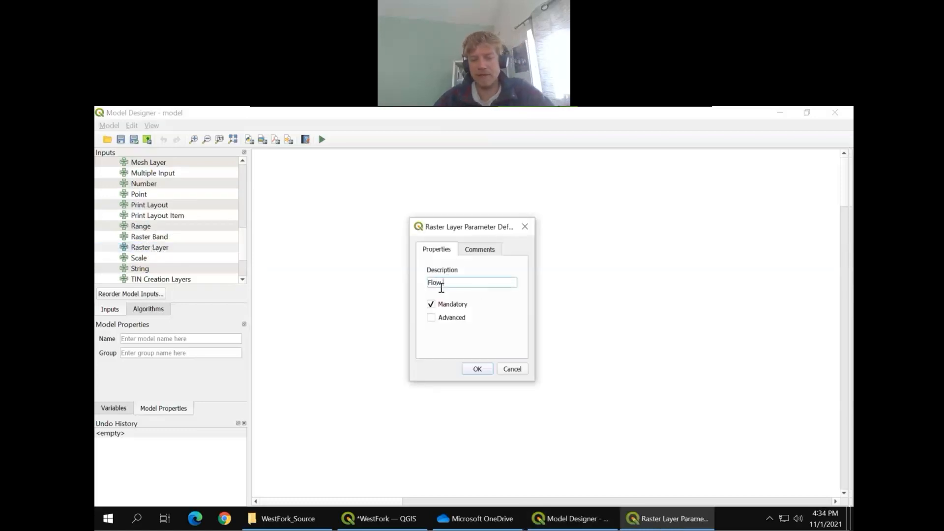
text( Direction)
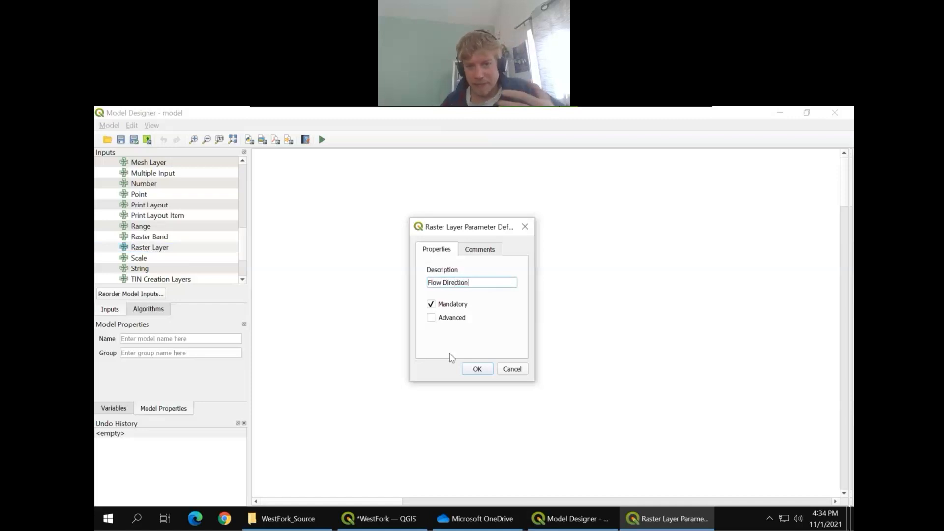
click(479, 372)
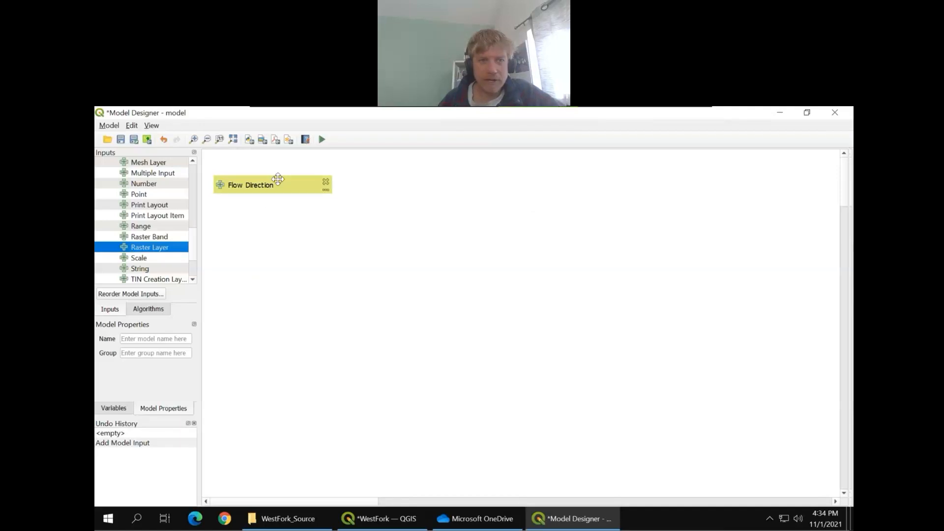
drag(268, 180, 280, 168)
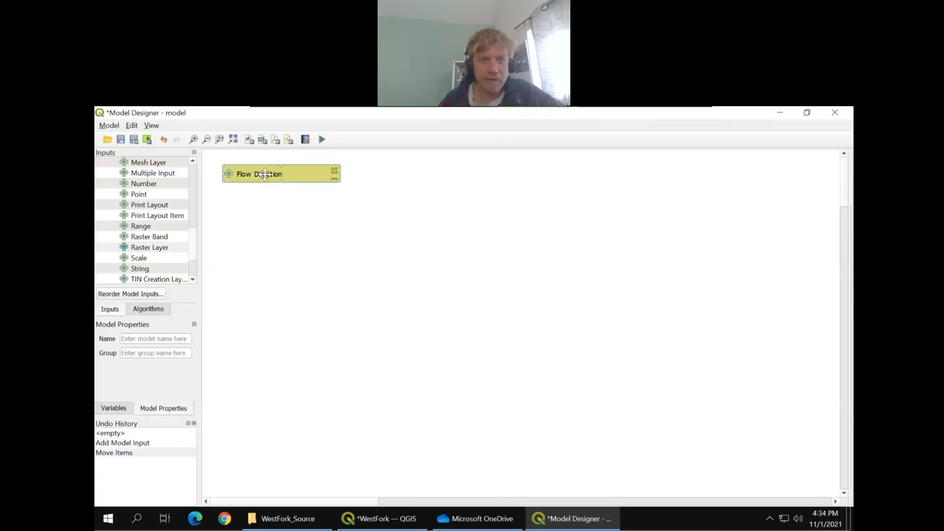
Rename the raster layer input to "Flow Direction Raster".
click(149, 248)
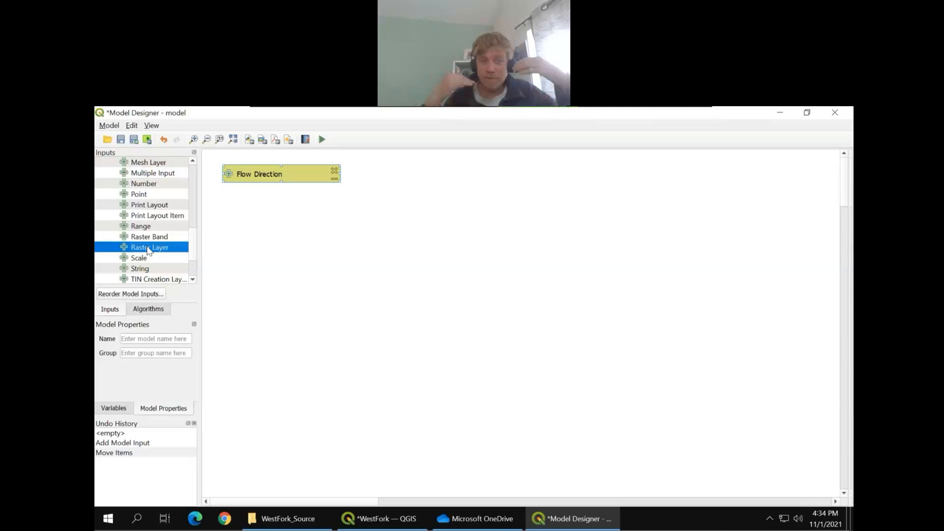
double_click(268, 173)
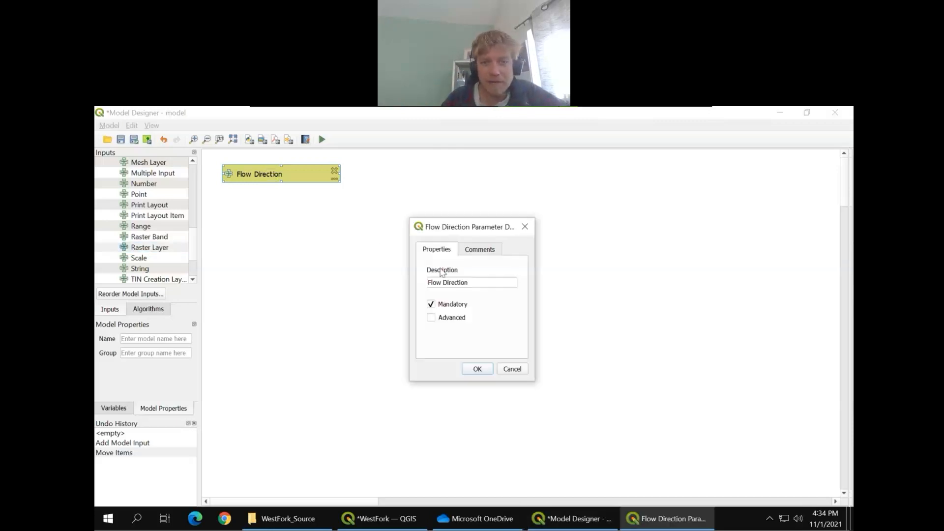
click(475, 284)
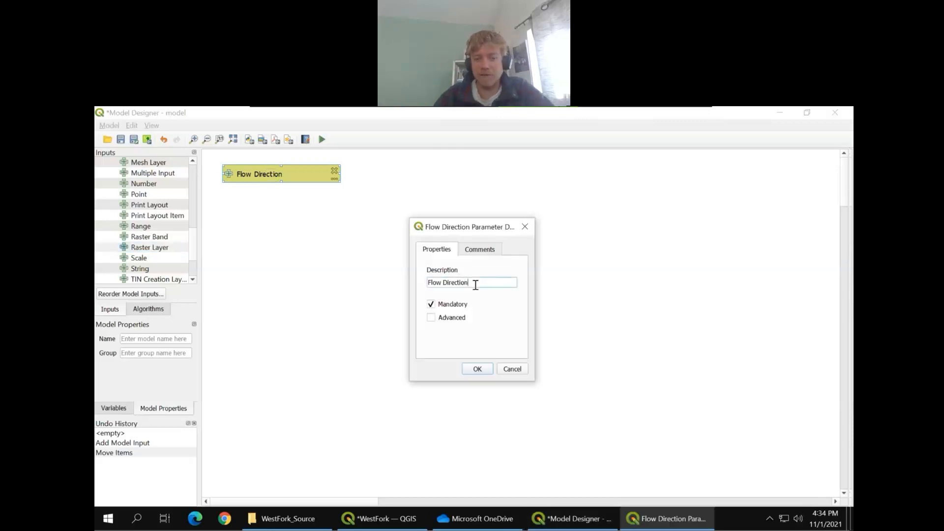
text(Raster)
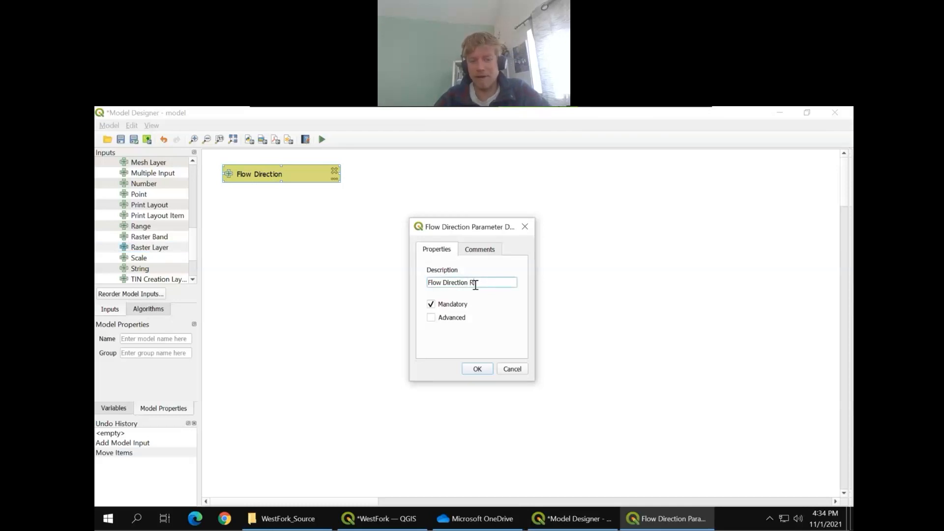
click(489, 373)
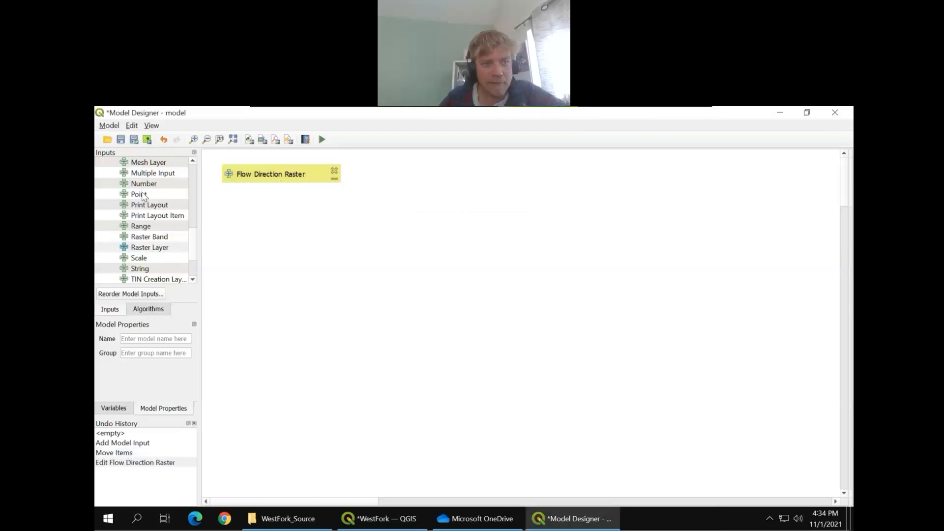
Add a mandatory point input described as "Upper end of target reach", without a default value.
drag(144, 198, 270, 234)
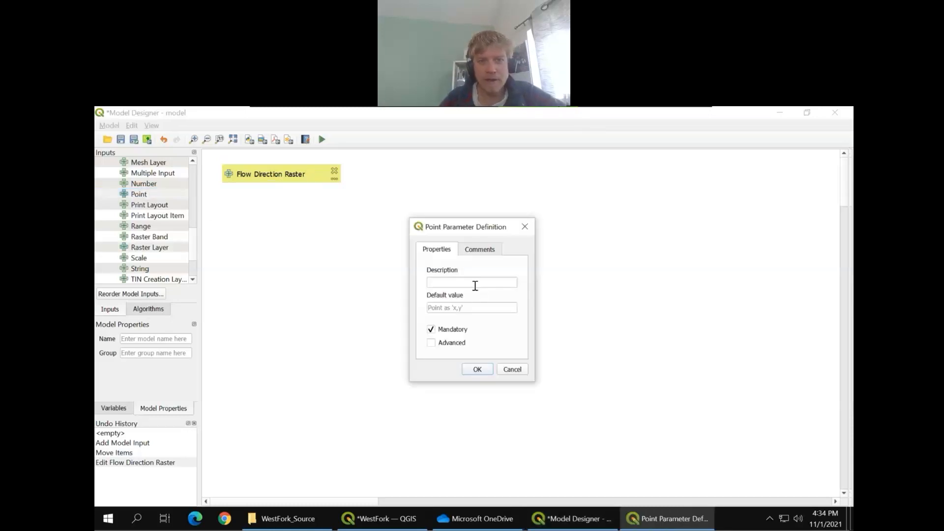
text(U)
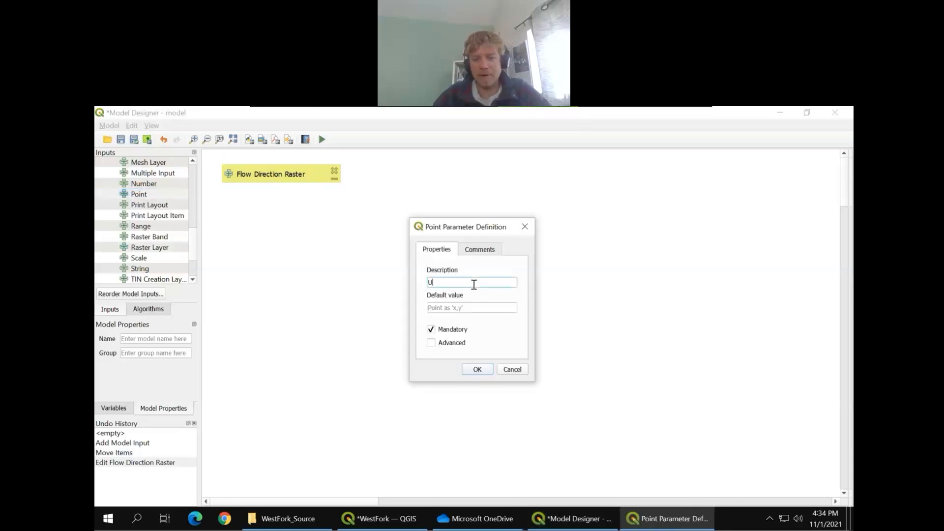
text(pper end of)
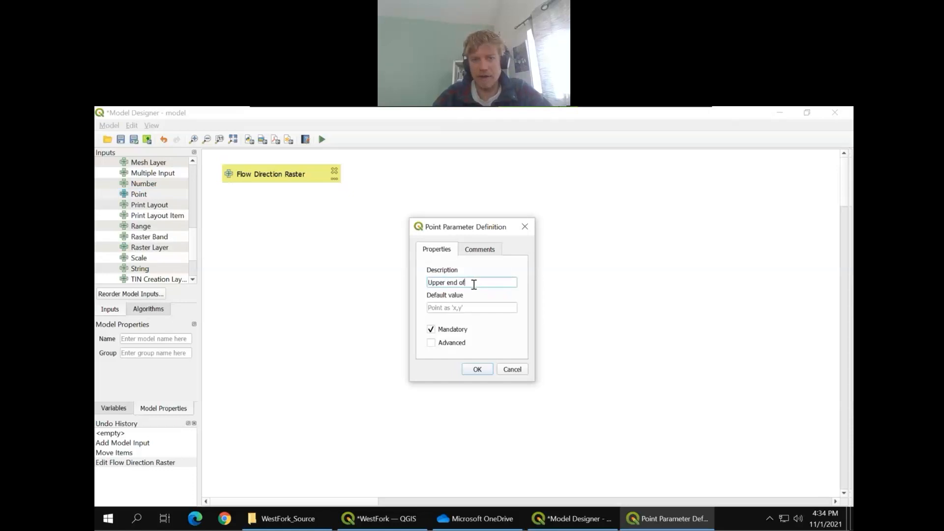
text( tape)
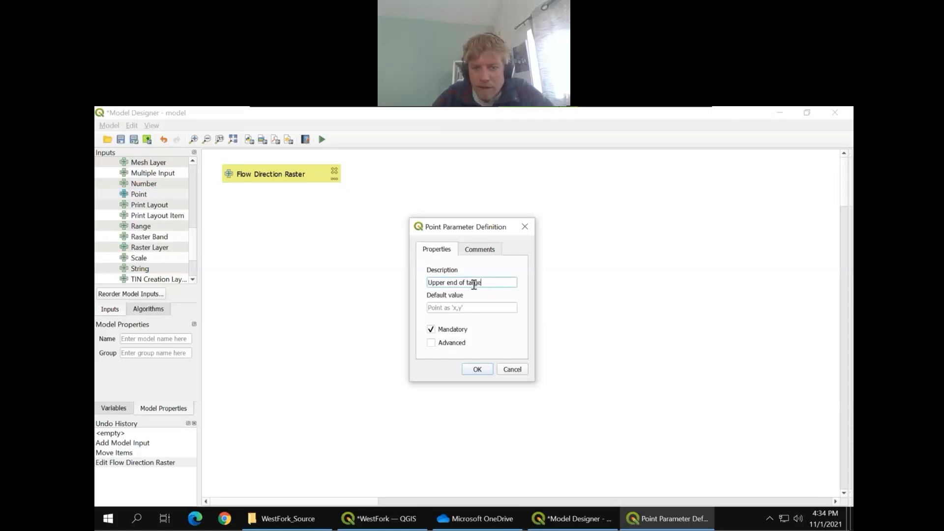
text(t)
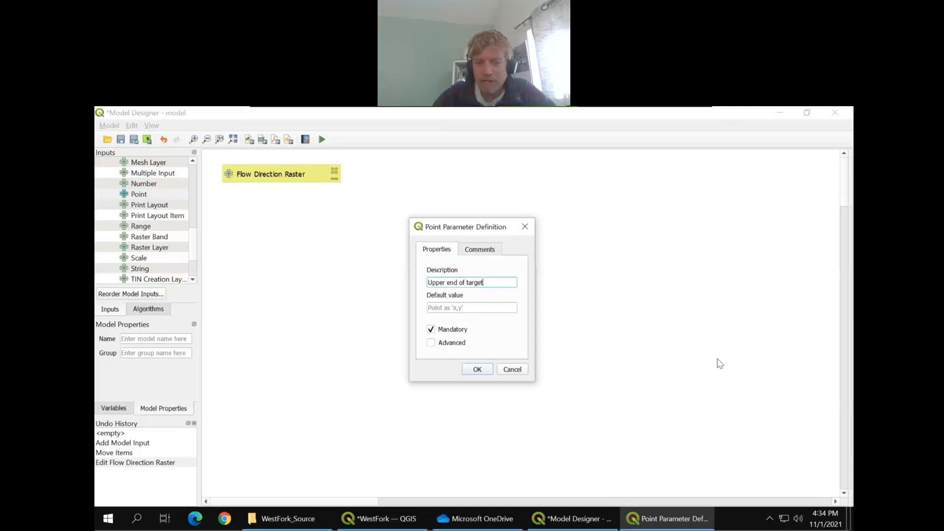
text( reach)
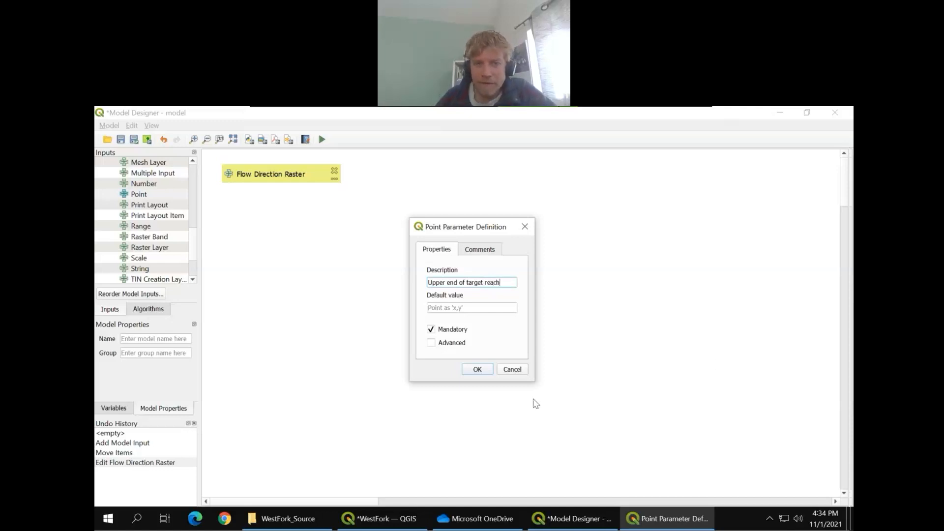
click(477, 369)
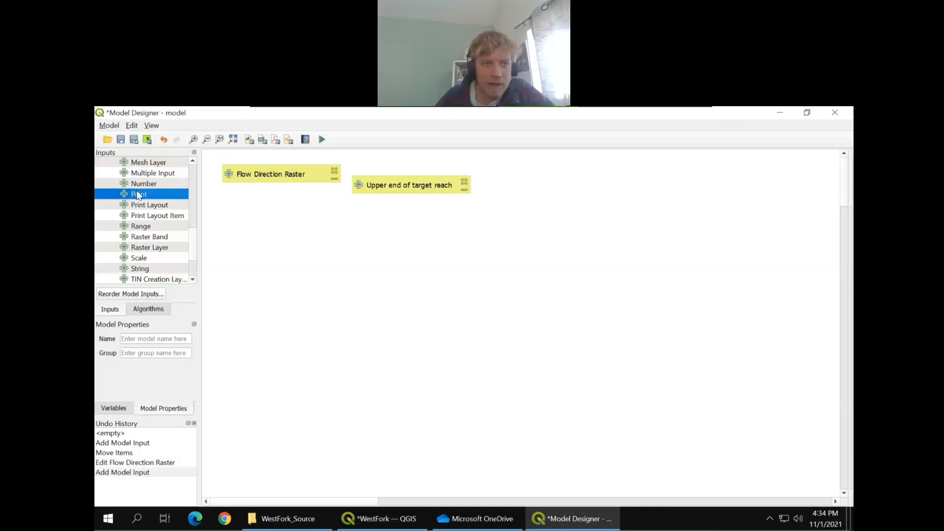
Add a second mandatory point input described as "Lower end of target reach", without a default value.
double_click(138, 195)
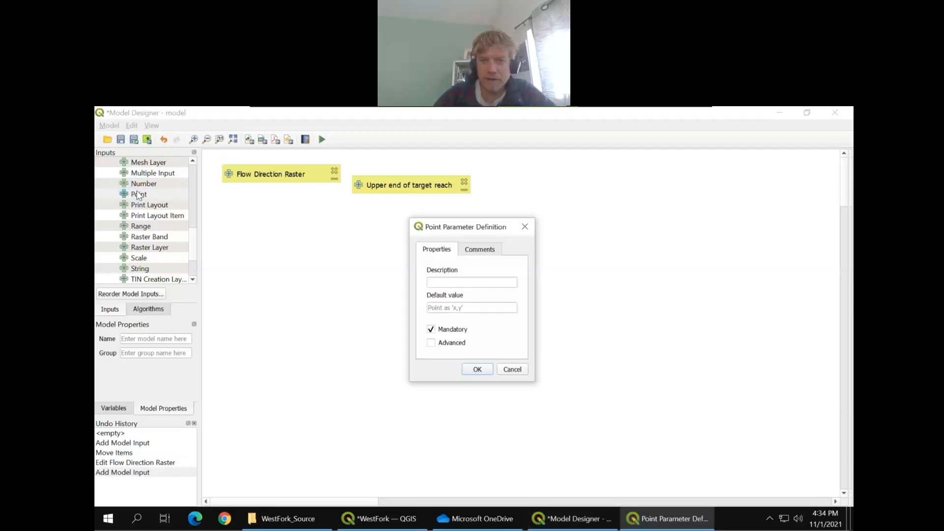
click(482, 280)
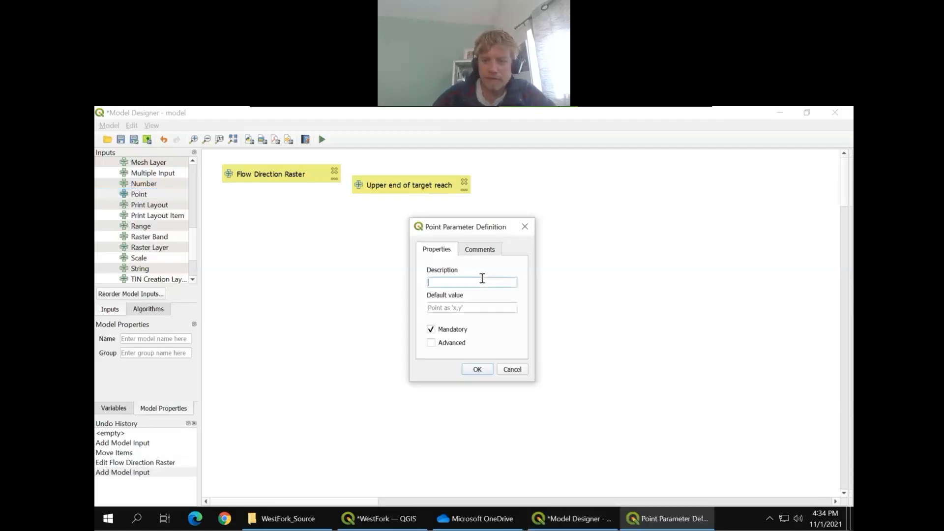
text(Lower end o)
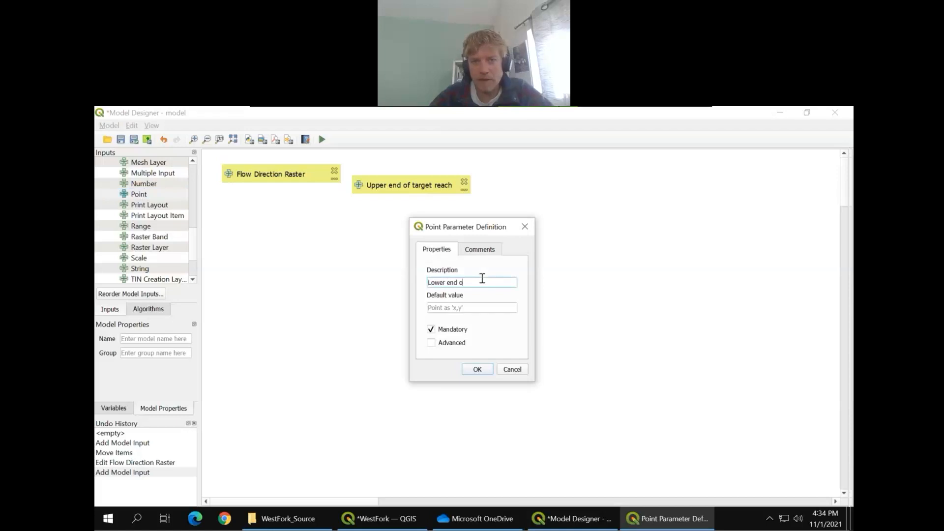
text(f ta)
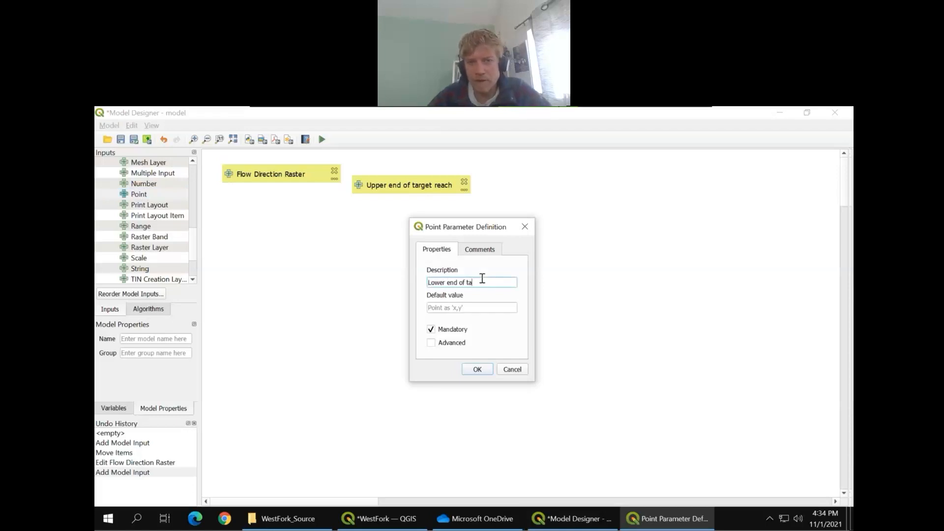
text(rget reach)
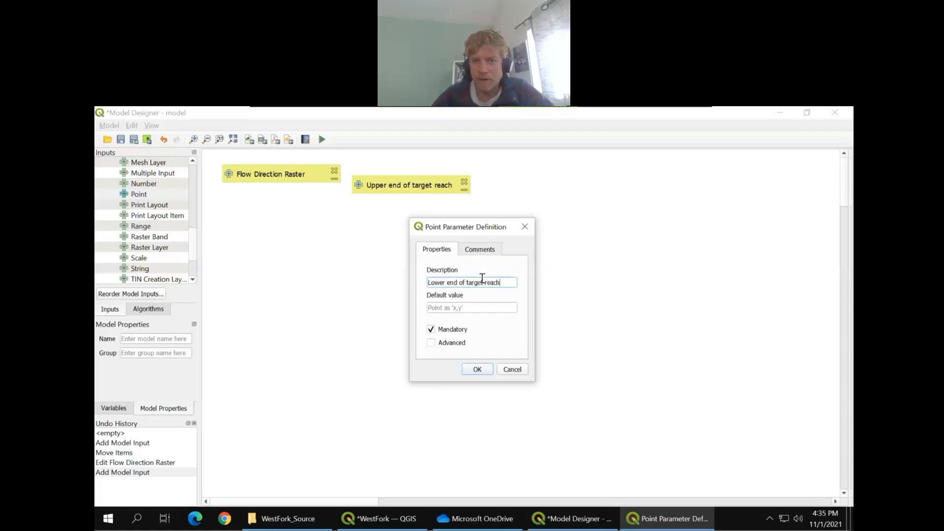
click(470, 369)
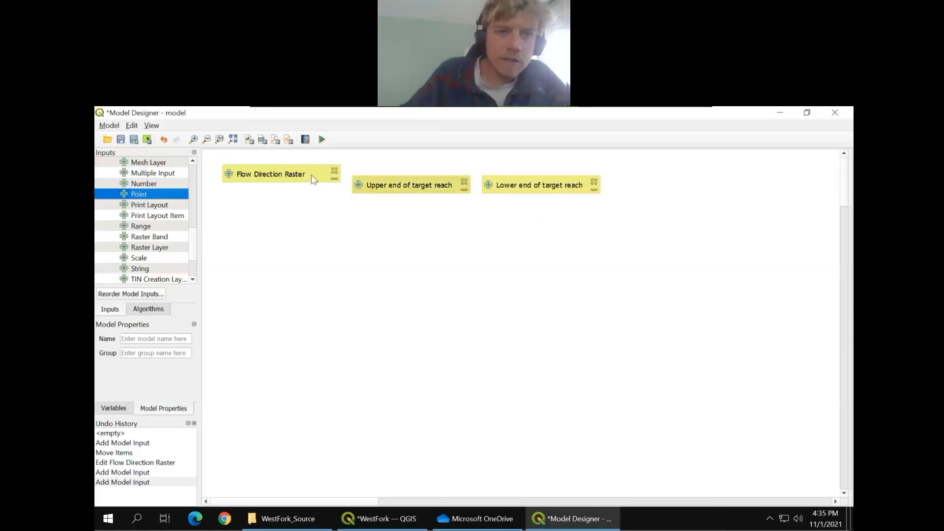
Arrange the model inputs with Flow Direction Raster centred above the upper and lower reach points, placed side by side.
drag(305, 170, 362, 160)
drag(412, 191, 266, 197)
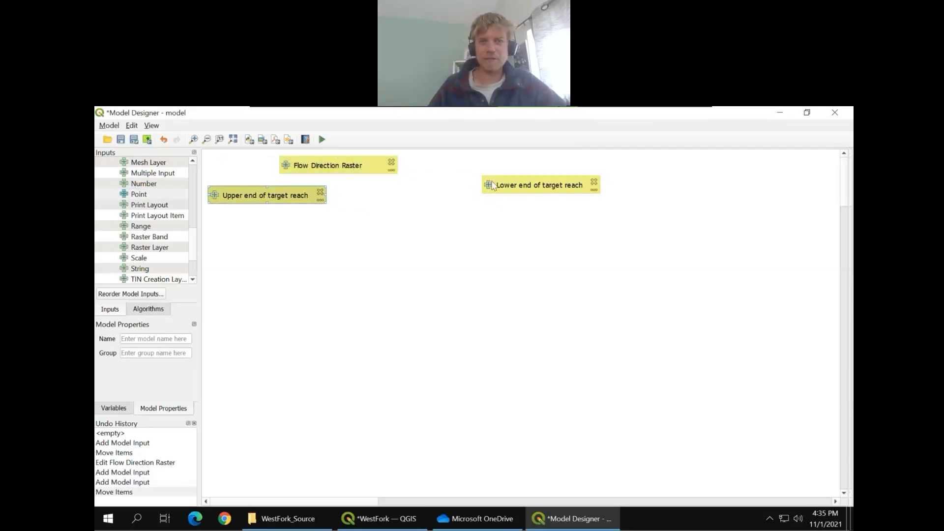
drag(552, 186, 412, 196)
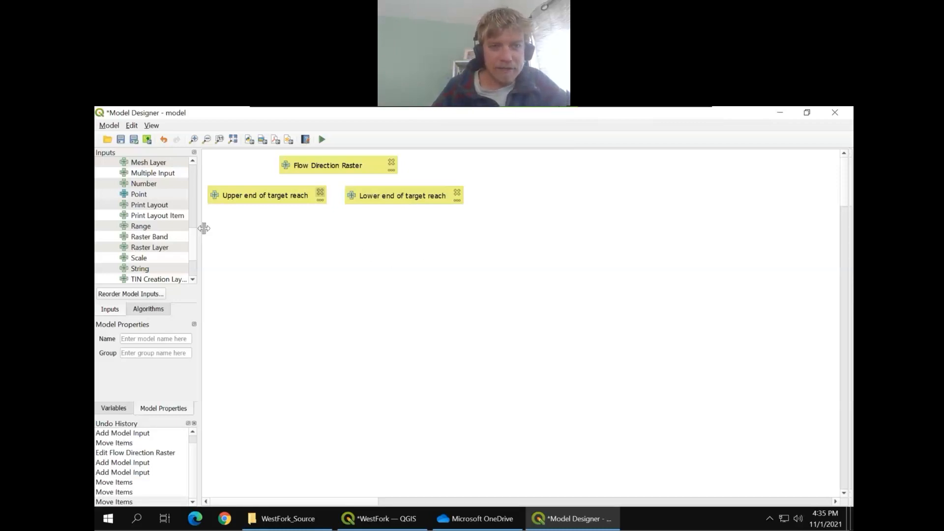
Find the GRASS r.water.outlet algorithm and open its settings for adding it to the model, enlarging the dialog to show all parameters.
click(148, 311)
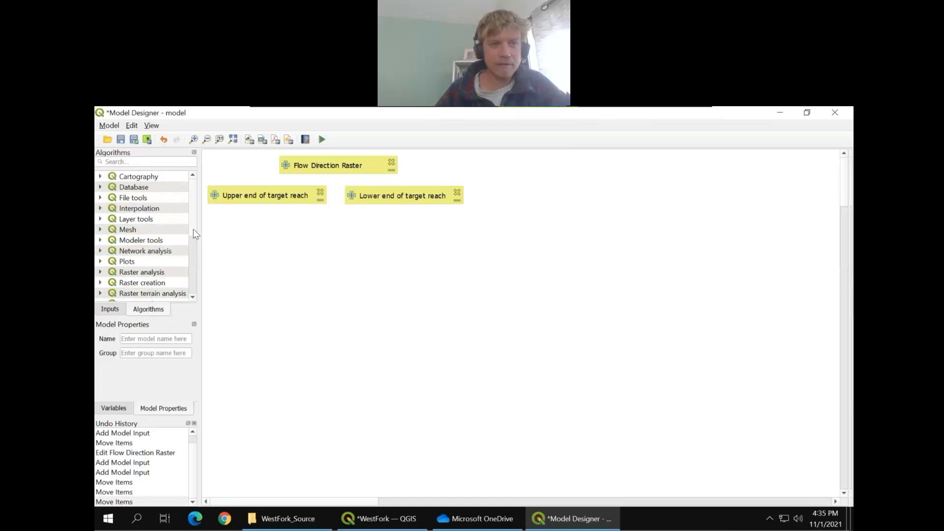
scroll(162, 256, down, 4)
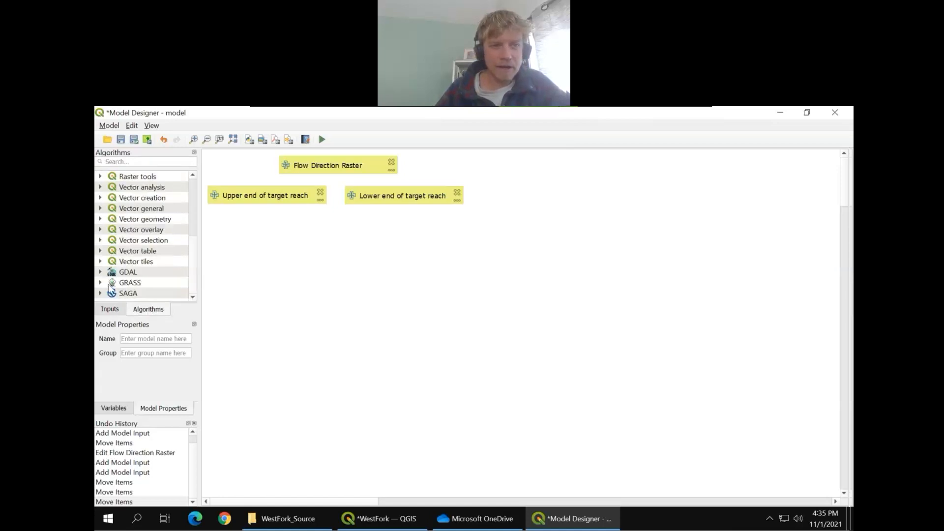
click(101, 283)
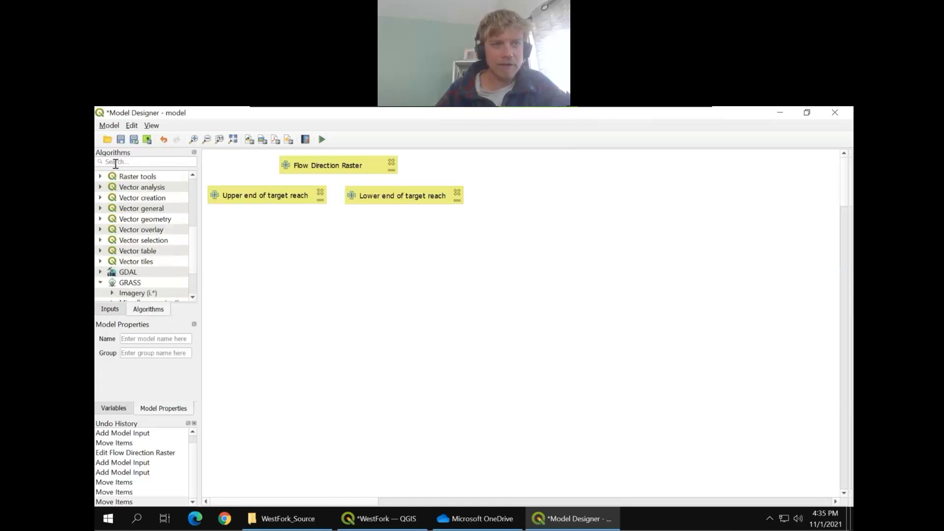
click(115, 163)
text(r)
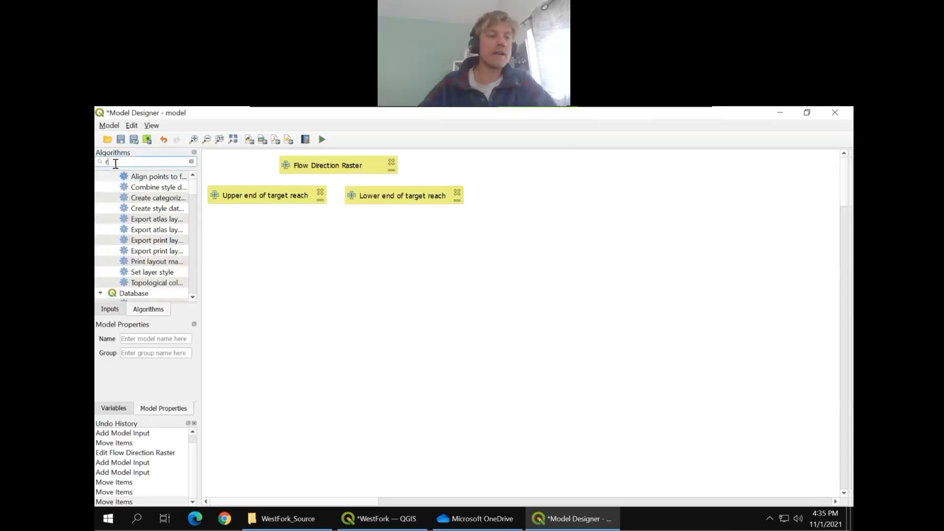
text(.)
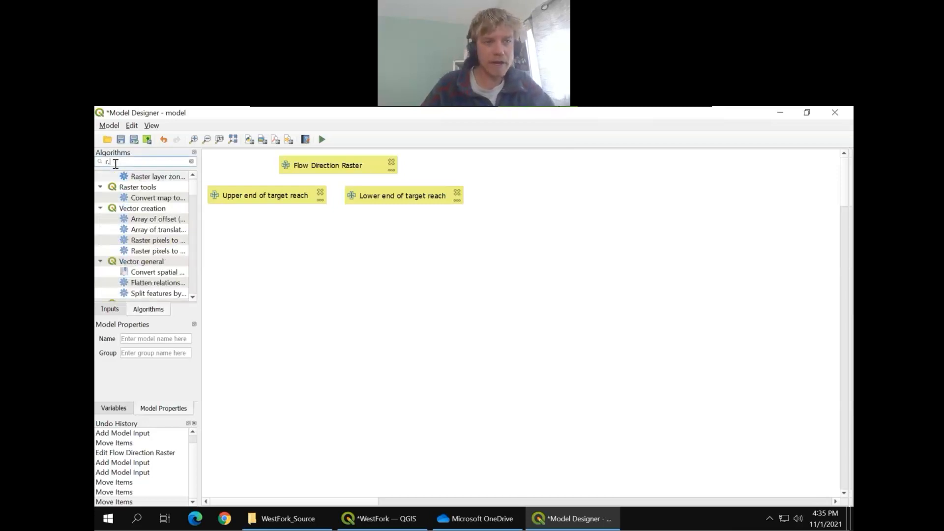
text(wa)
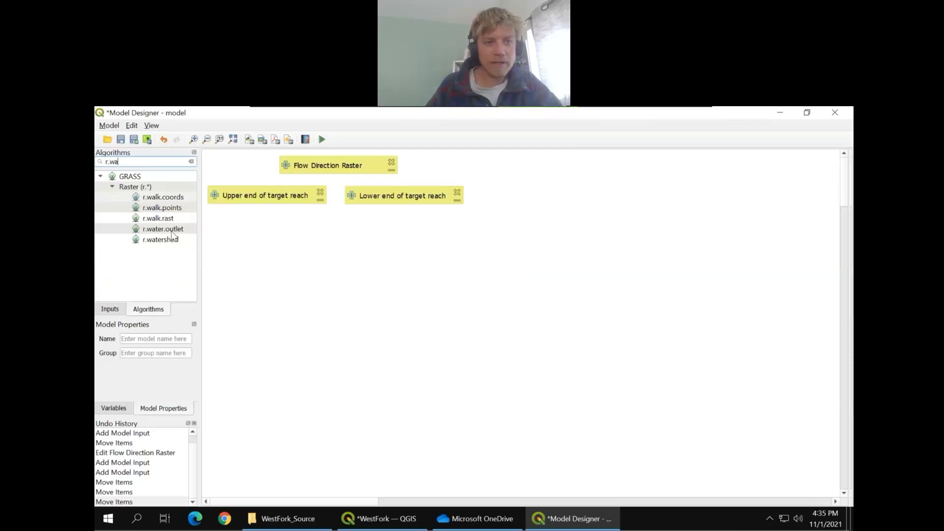
click(172, 231)
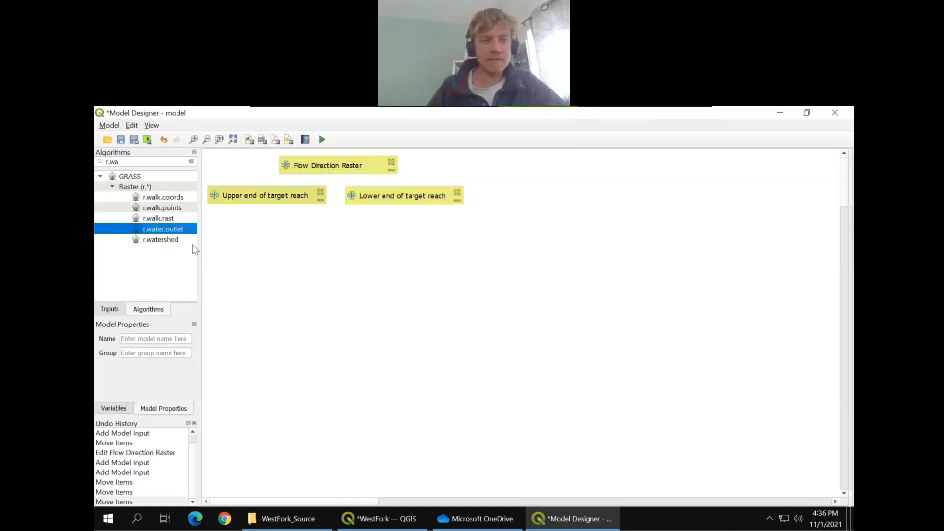
double_click(157, 229)
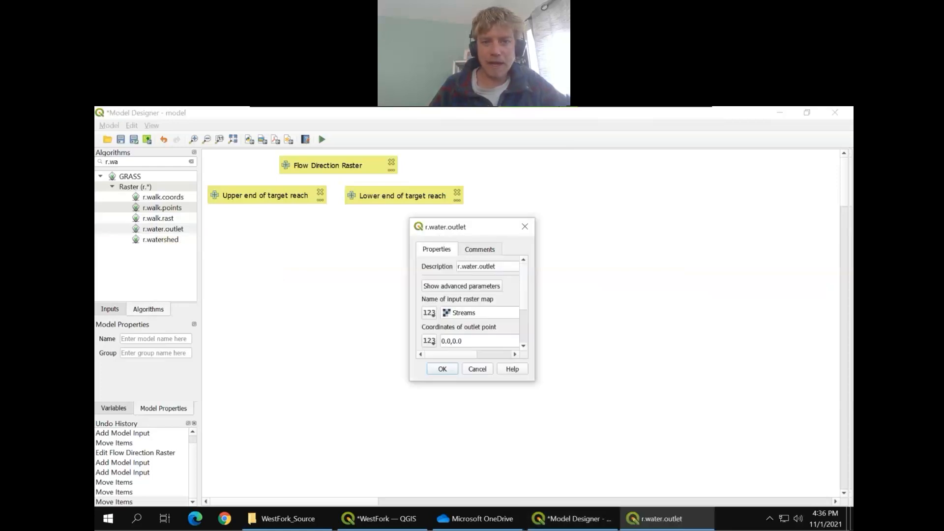
drag(456, 227, 401, 213)
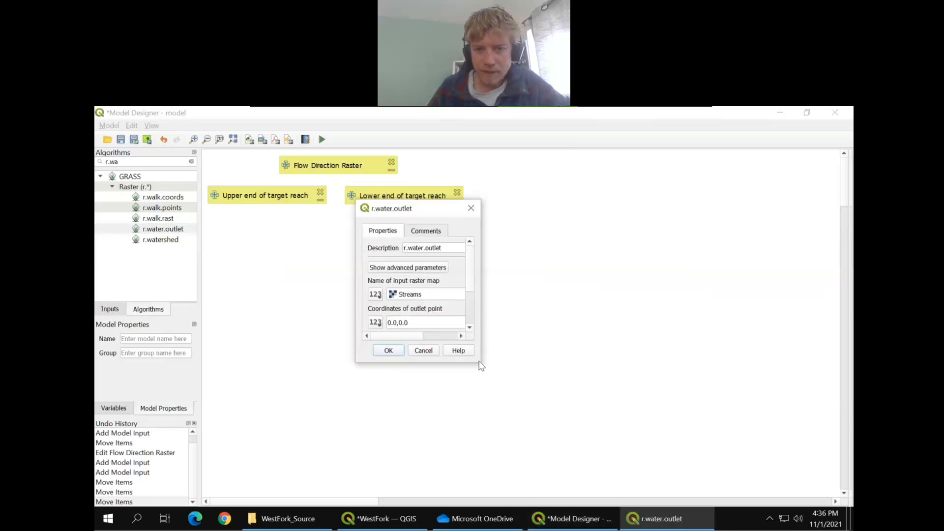
drag(479, 362, 659, 496)
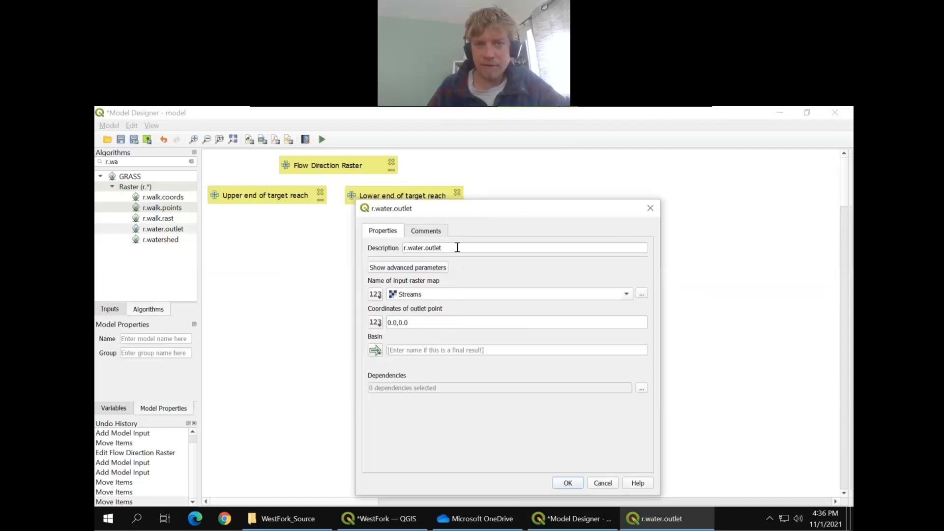
Describe the r.water.outlet algorithm as "Wshed of Upper Reach point".
triple_click(457, 247)
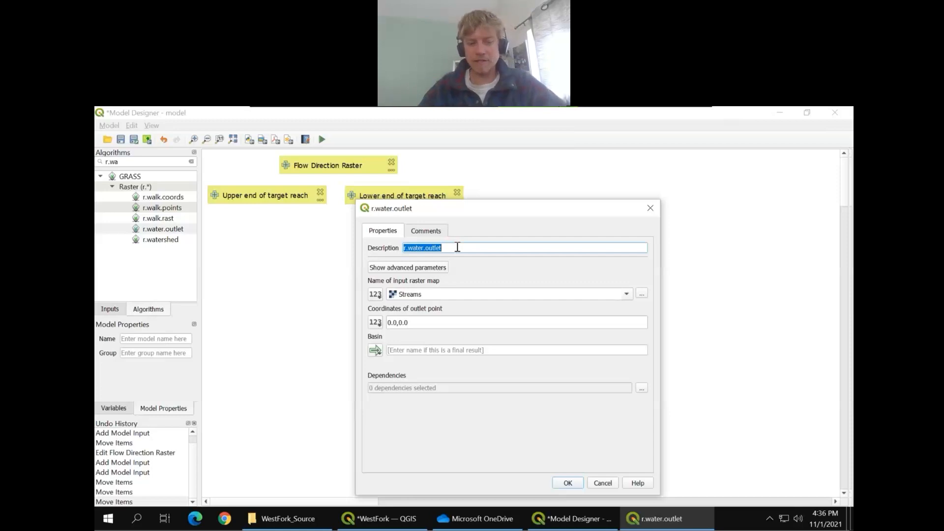
text(Wshed)
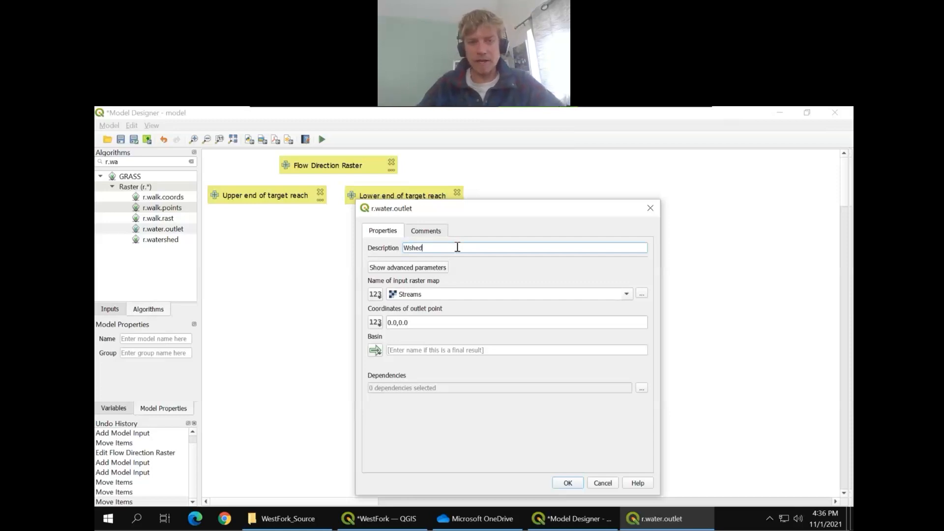
text( of U)
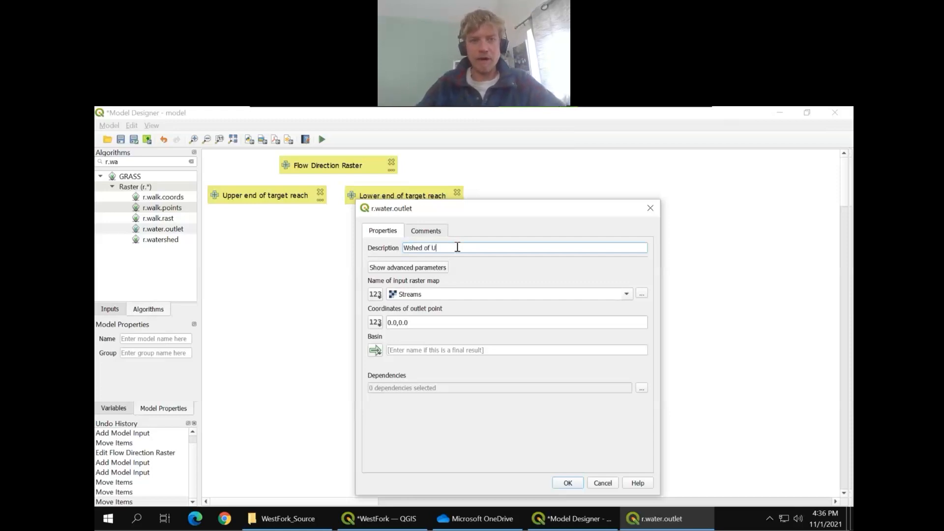
text(pper Reach p)
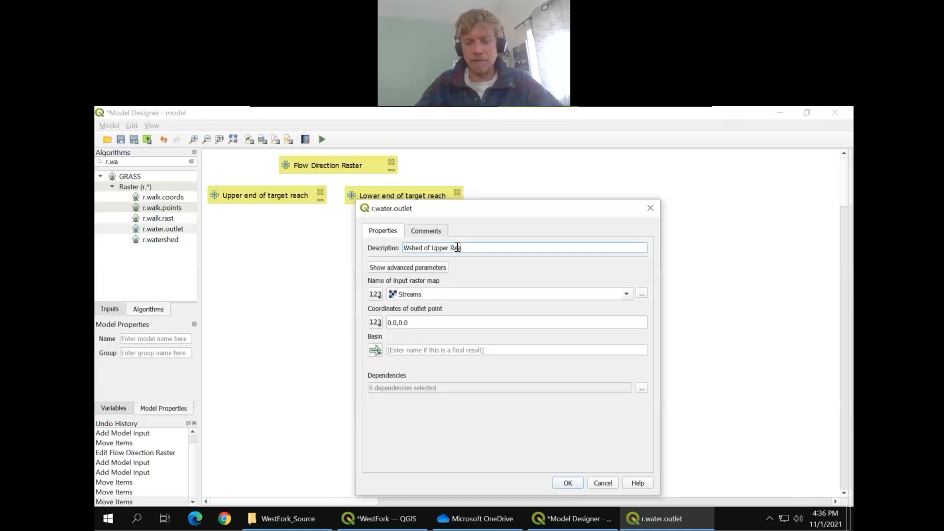
text(oint)
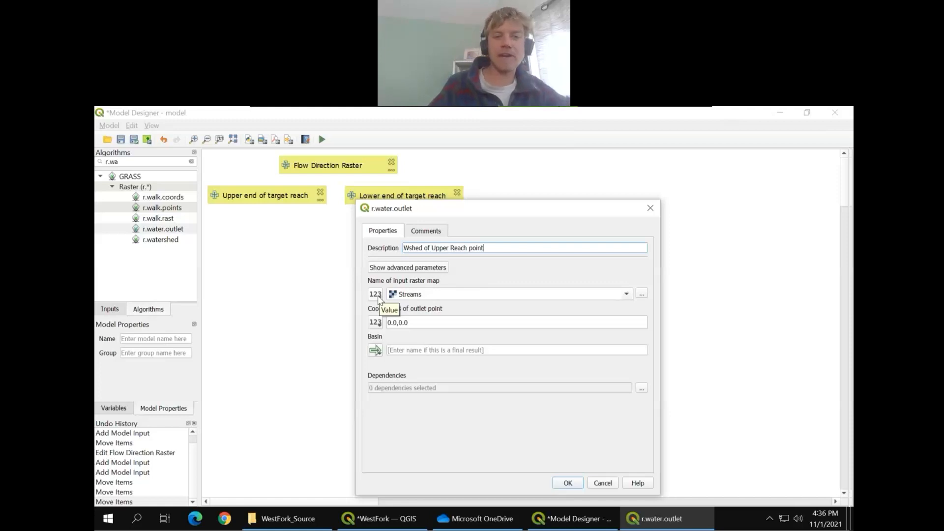
Use the model input Flow Direction Raster as the algorithm's input raster map.
click(627, 294)
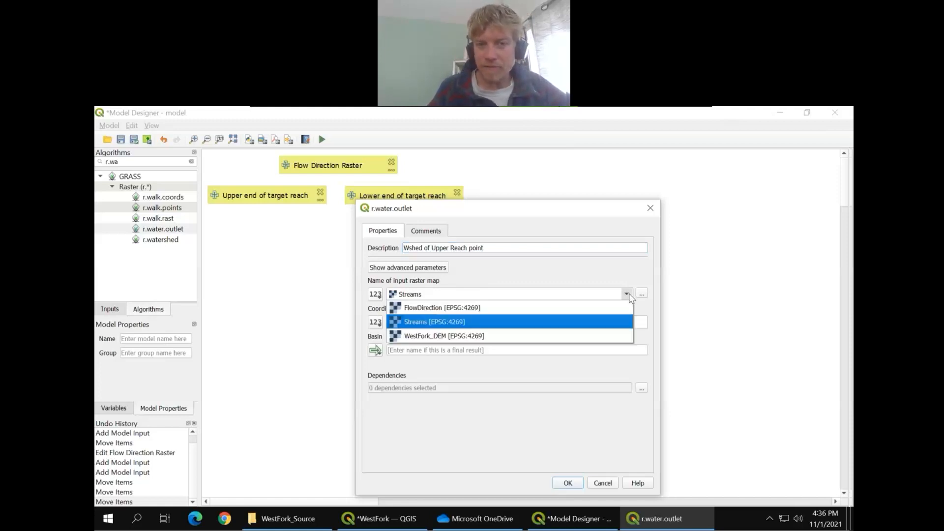
click(495, 308)
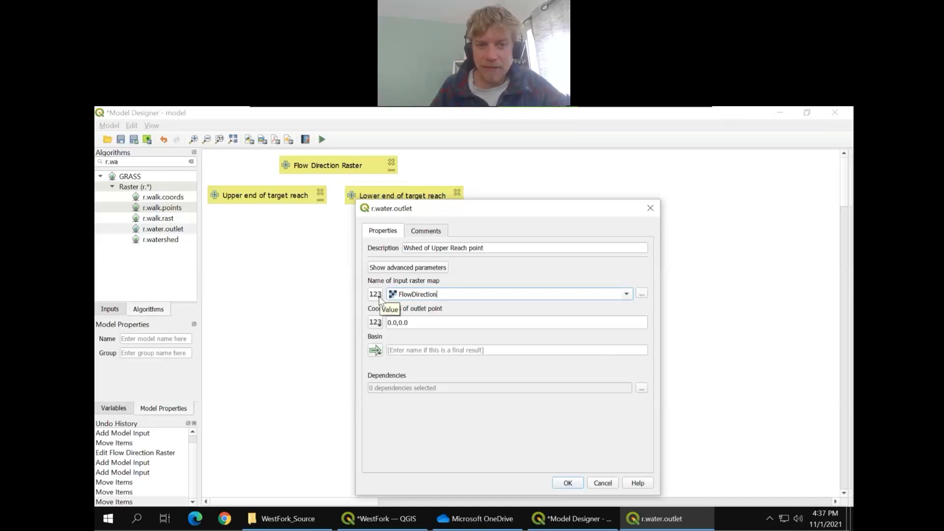
click(376, 295)
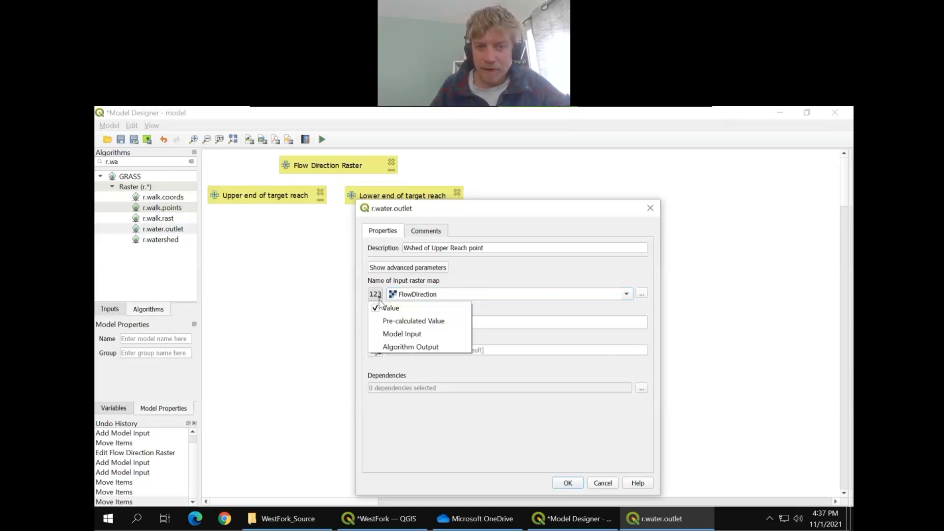
click(431, 334)
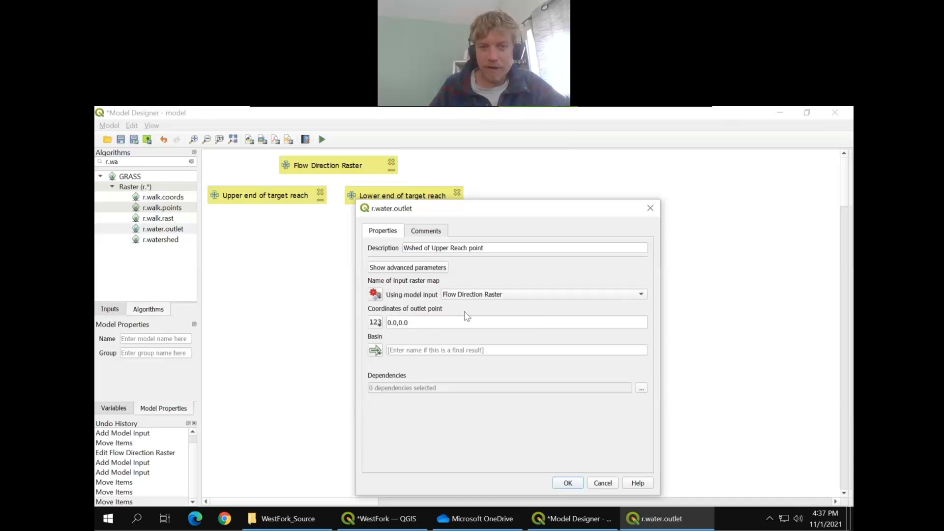
click(506, 299)
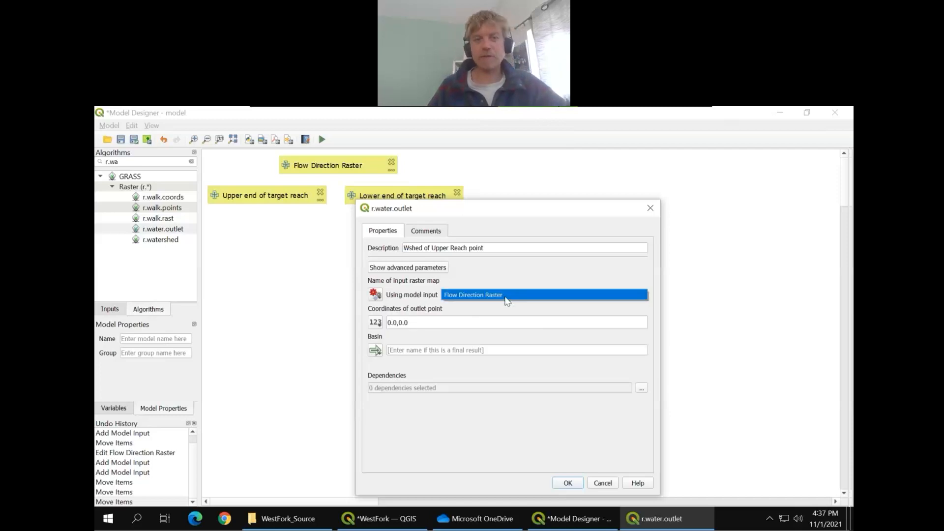
click(505, 298)
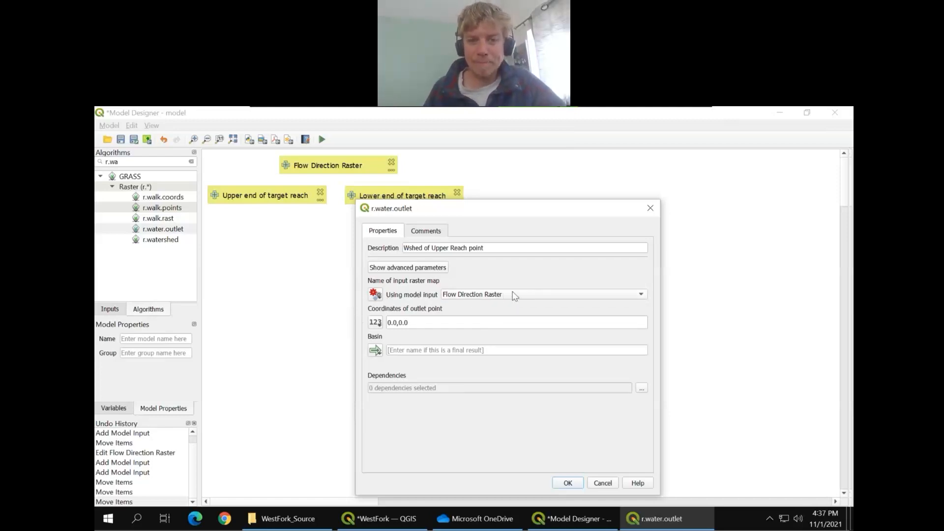
Take the outlet coordinates from the model input "Upper end of target reach", add the algorithm, and place it beneath that input.
click(379, 326)
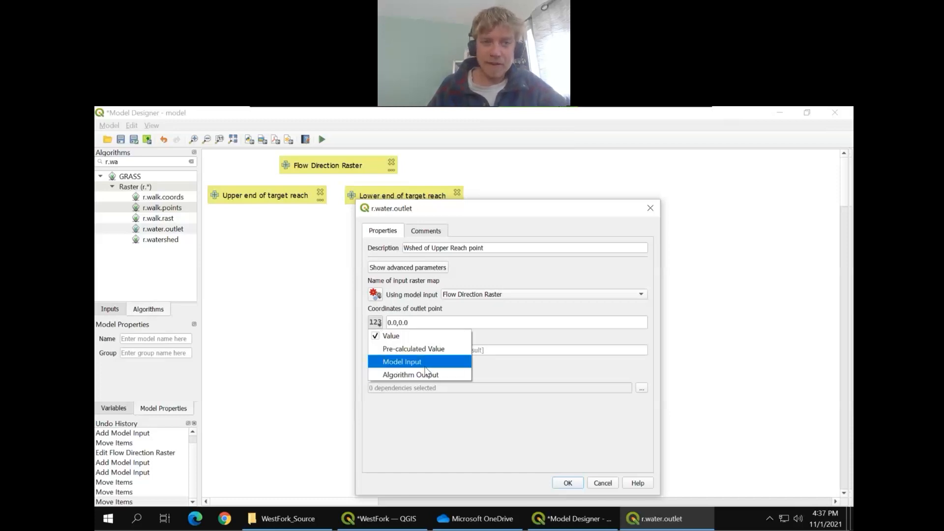
click(423, 359)
click(495, 323)
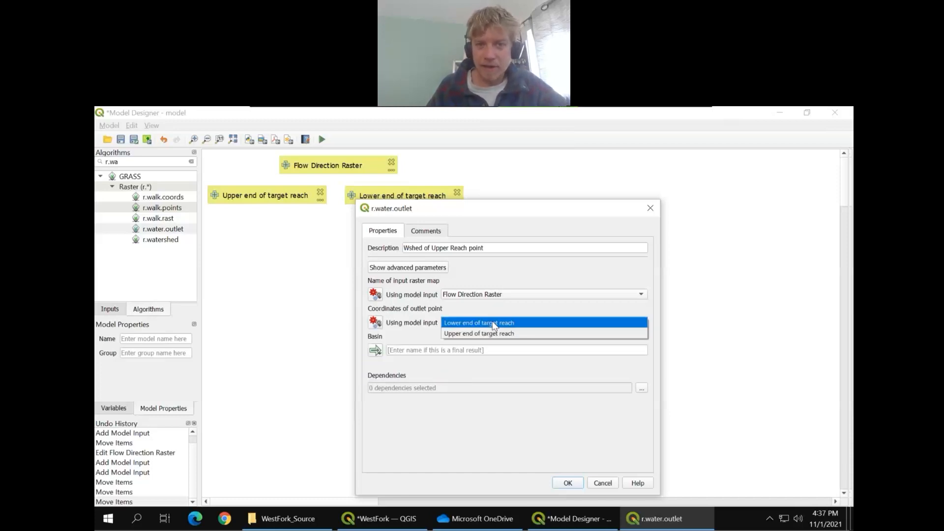
click(494, 335)
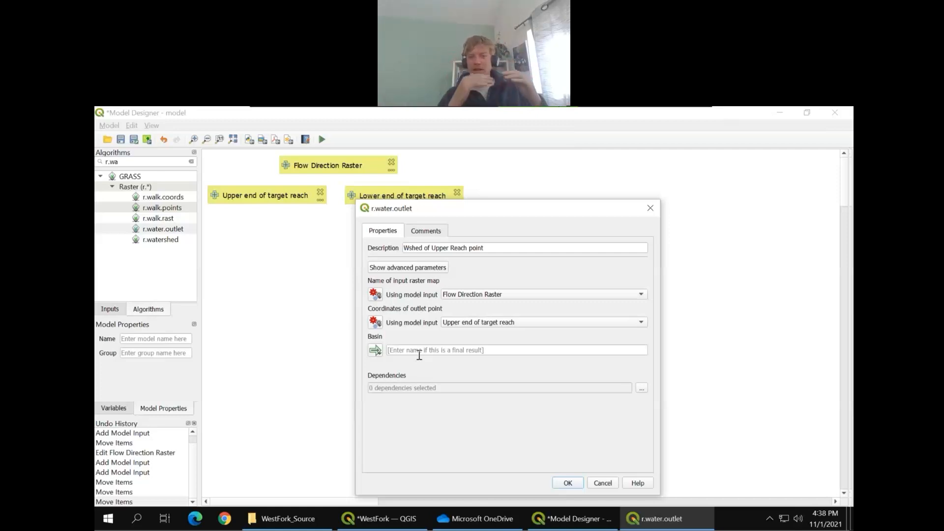
click(568, 484)
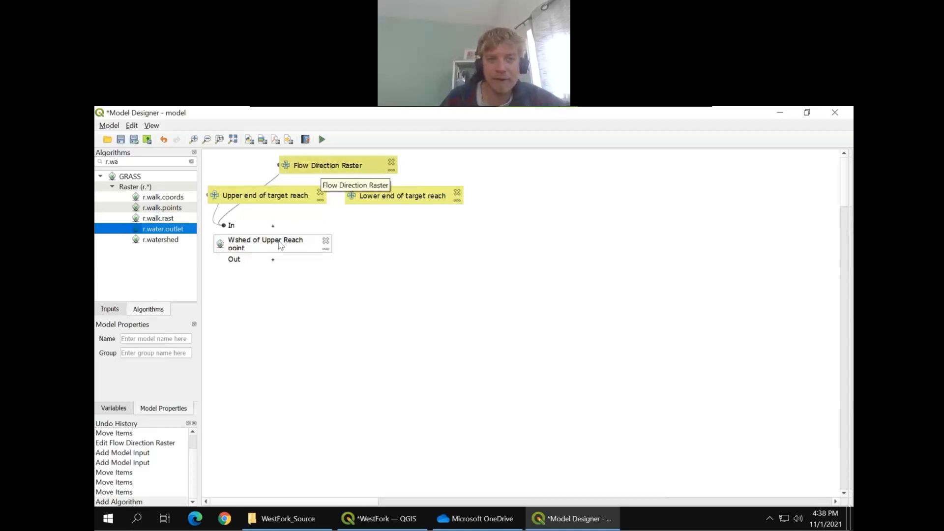
drag(275, 245, 271, 241)
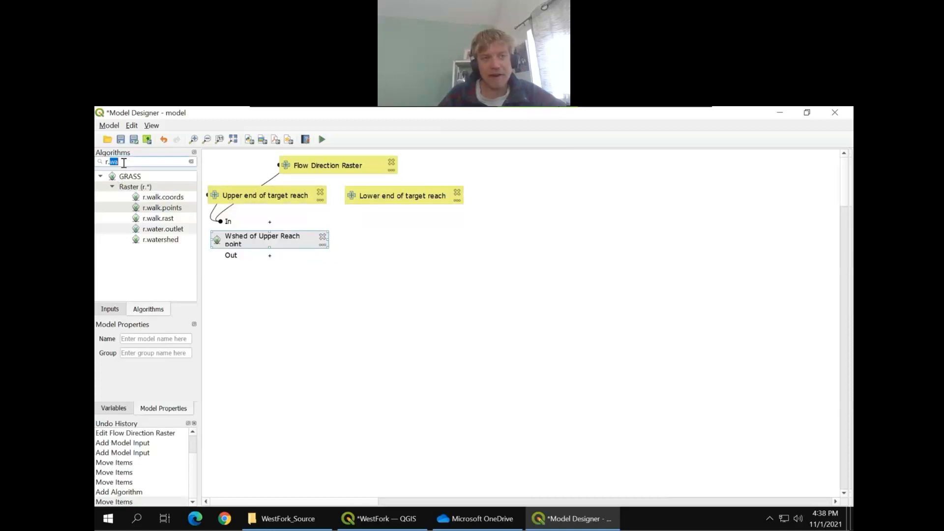
Open GDAL's Polygonize (raster to vector) for the model and set its input layer to the "Basin" output of "Wshed of Upper Reach point".
triple_click(124, 162)
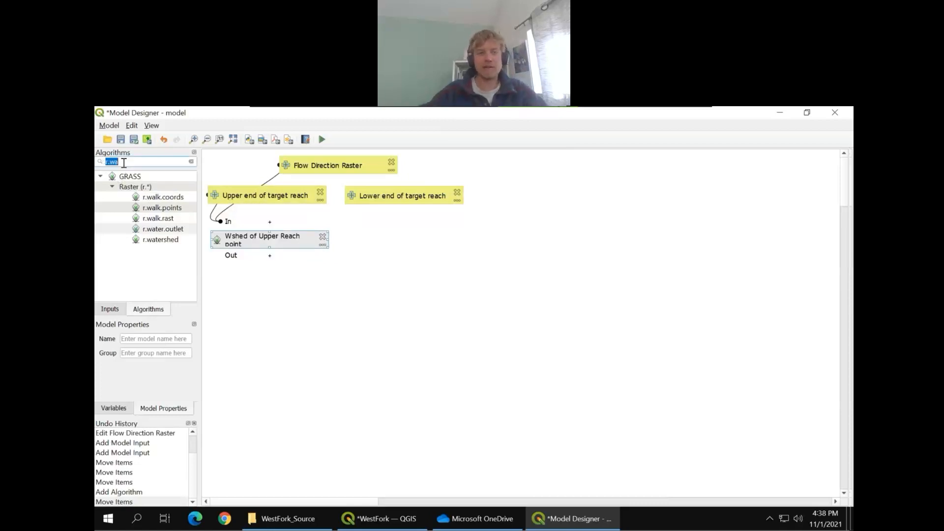
key(BackSpace)
text(po)
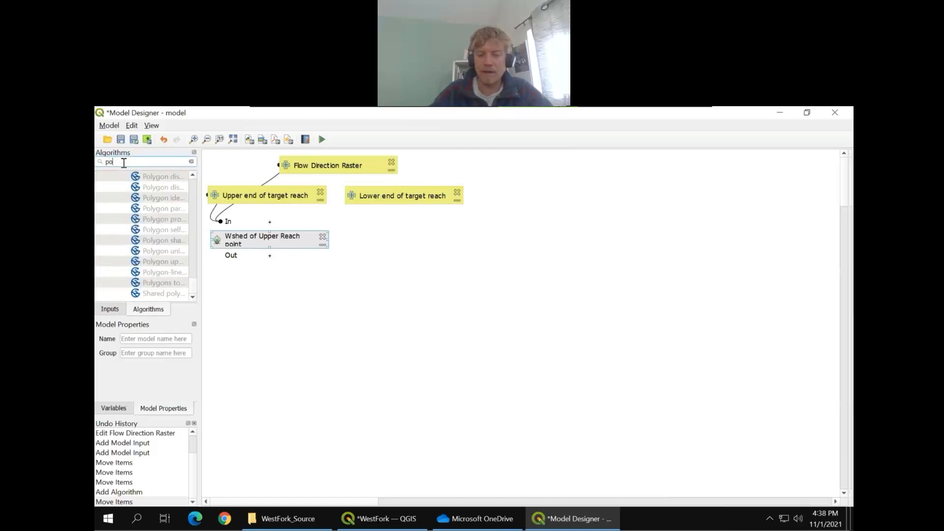
text(lygoon)
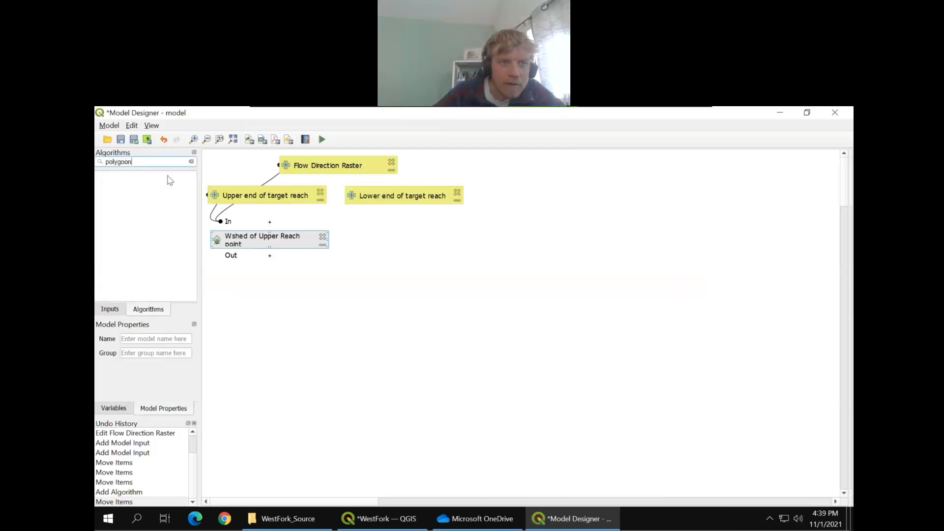
key(BackSpace)
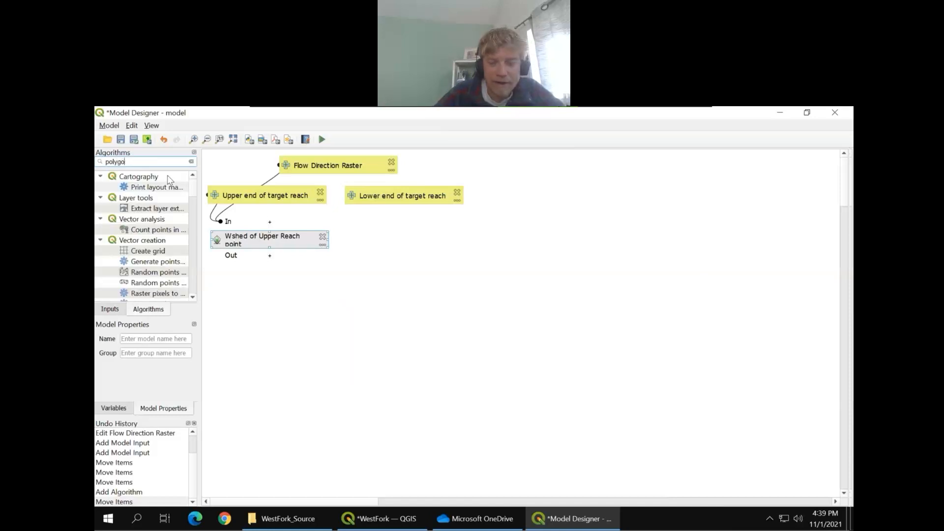
text(nize)
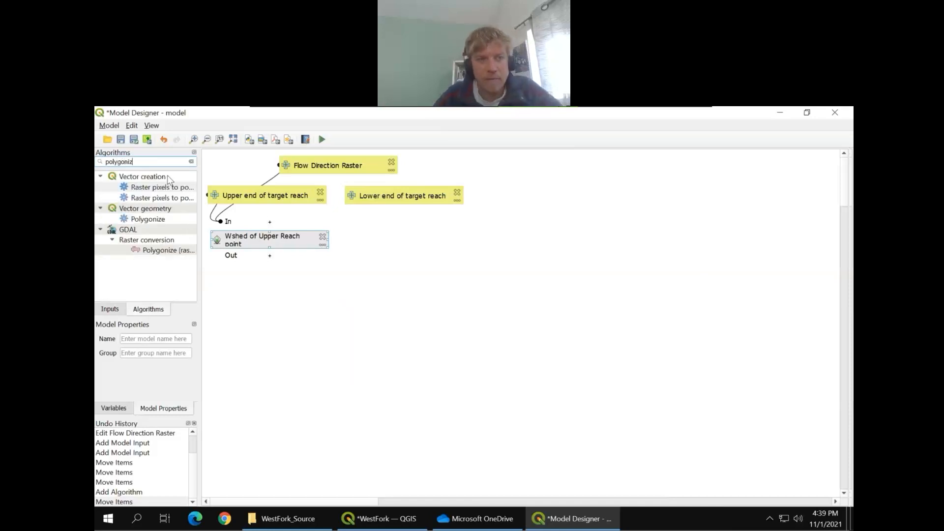
click(157, 251)
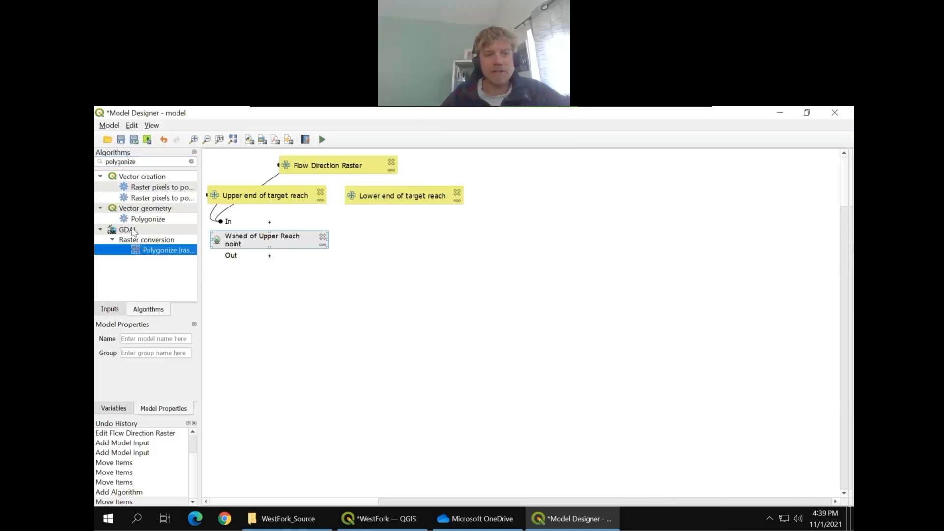
double_click(146, 251)
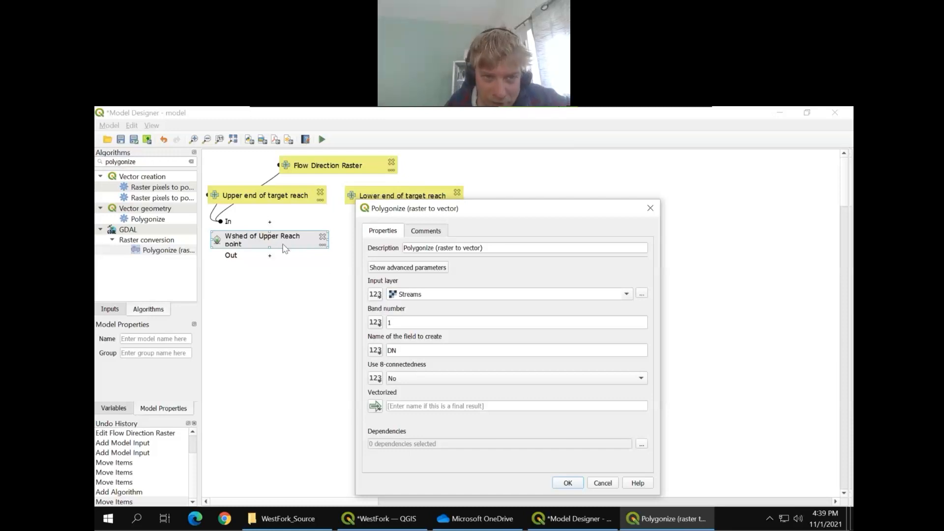
click(376, 295)
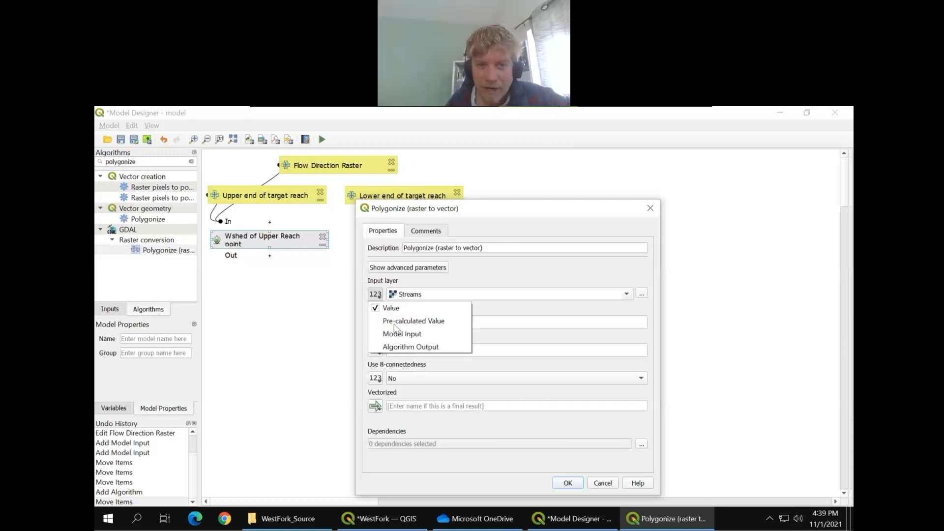
click(415, 348)
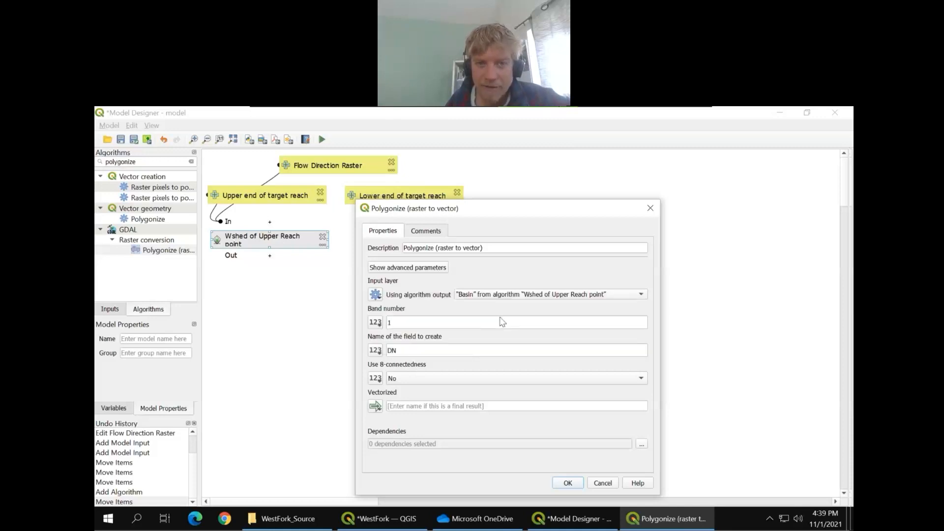
Add the Polygonize (raster to vector) algorithm to the model and place it beneath "Wshed of Upper Reach point".
click(567, 297)
click(567, 297)
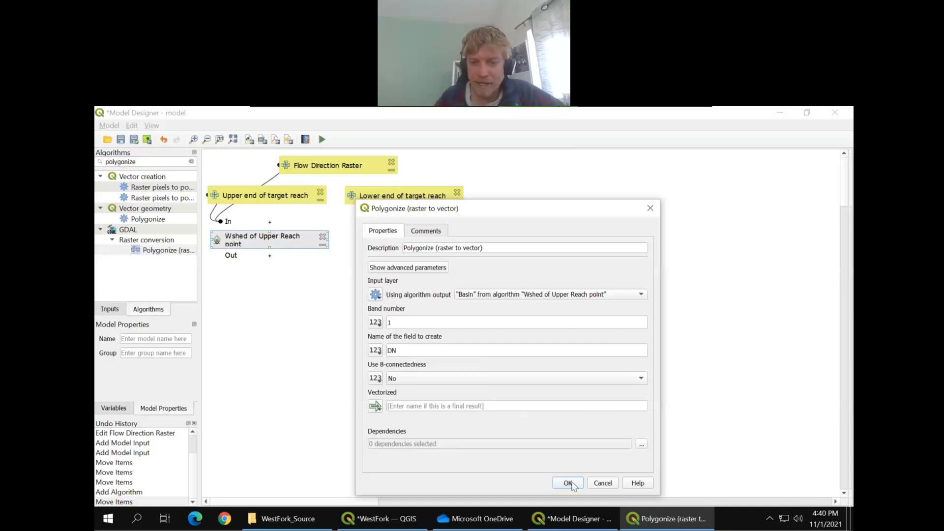
click(568, 482)
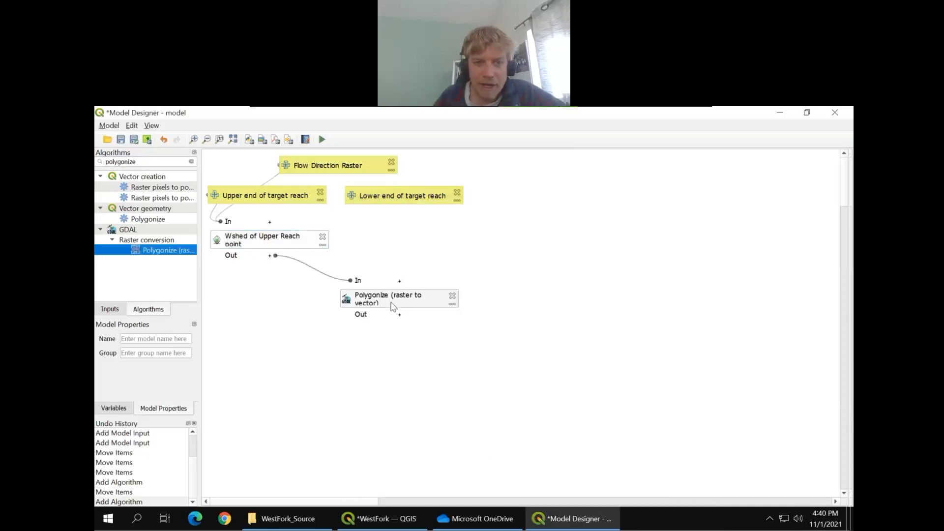
drag(393, 305, 273, 290)
Change the Polygonize algorithm's description to "Make upper reach wshed vector".
double_click(261, 289)
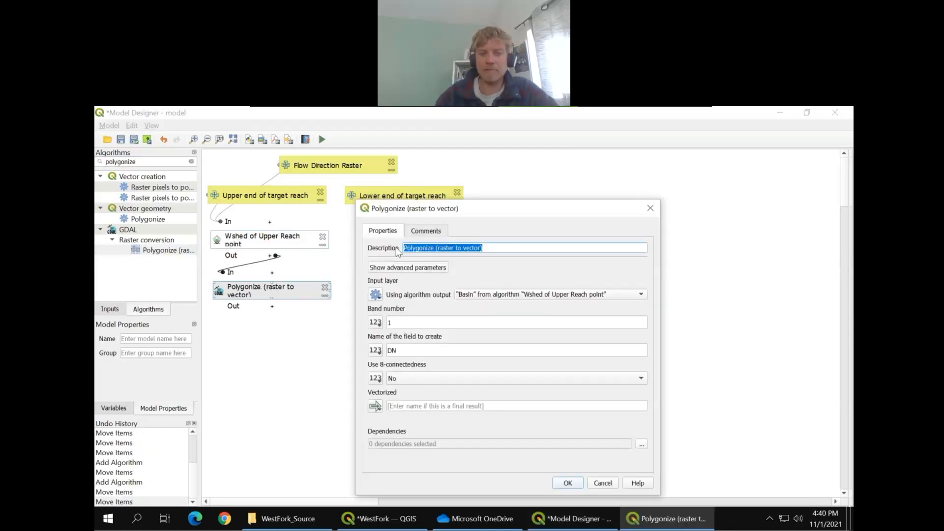
text(Make)
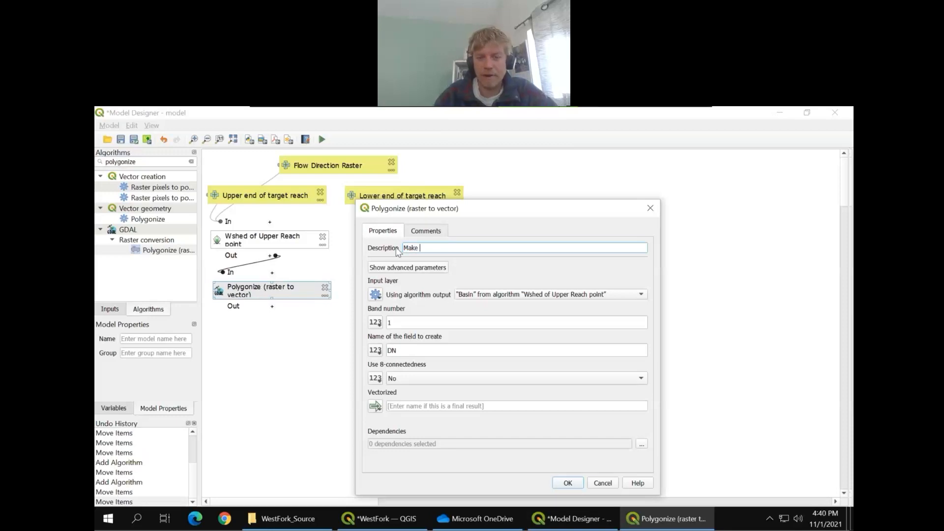
text( Upp)
key(BackSpace)
key(BackSpace)
key(BackSpace)
text(upper)
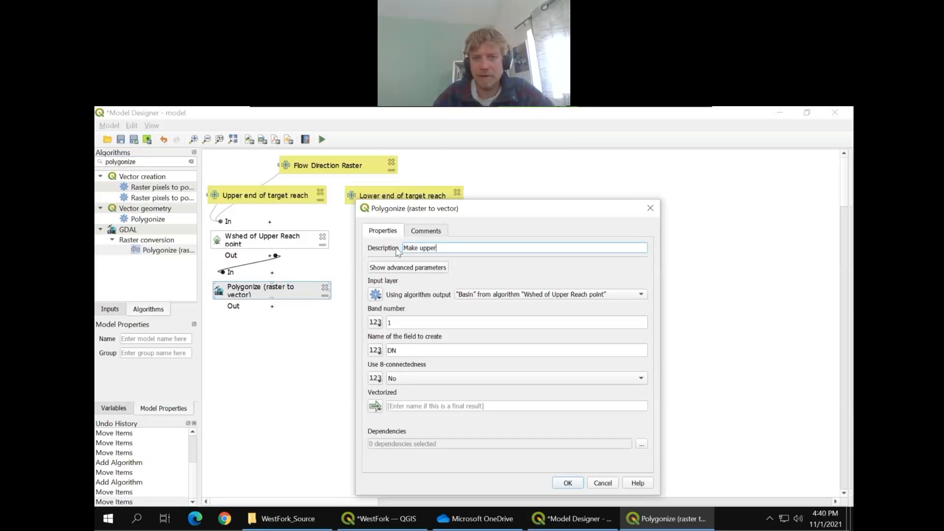
text( reach )
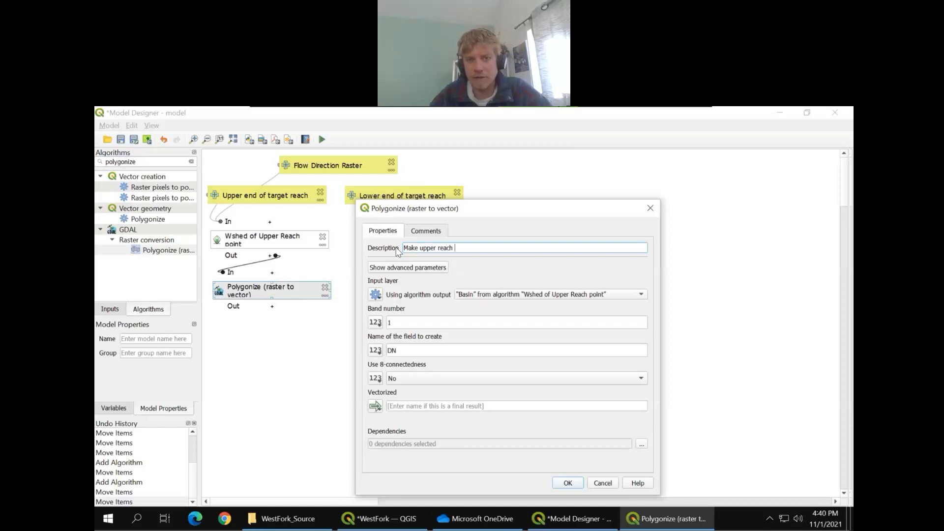
text(wshed vector)
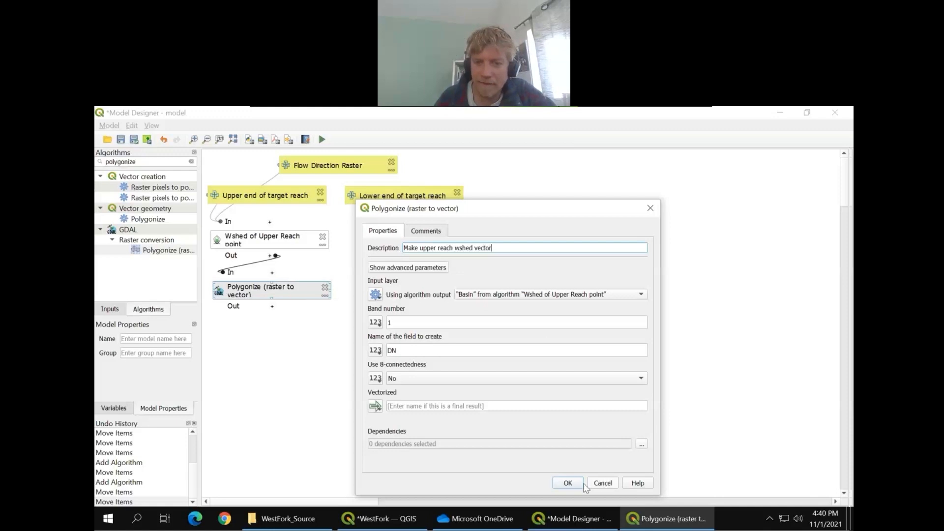
click(579, 484)
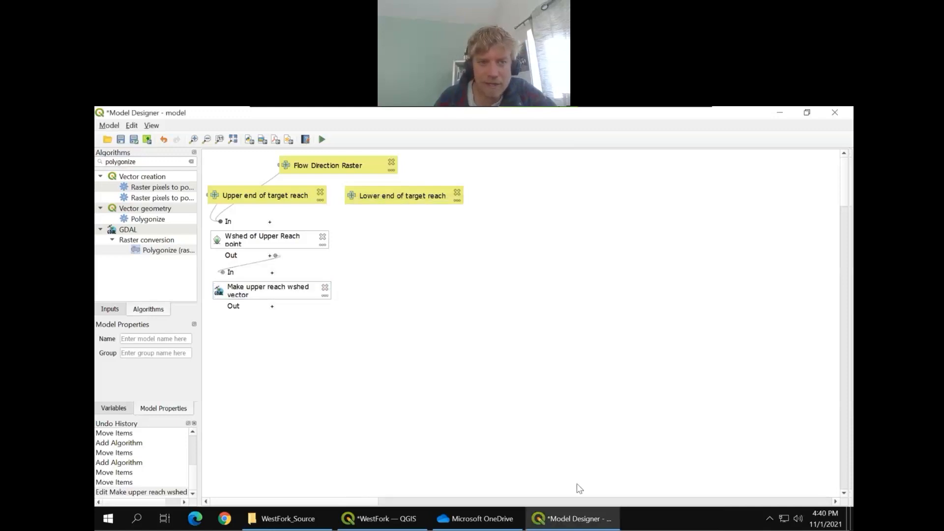
Line up "Wshed of Upper Reach point" and "Make upper reach wshed vector" in a column beneath the "Upper end of target reach" input.
drag(261, 248, 259, 246)
click(264, 288)
drag(264, 288, 260, 283)
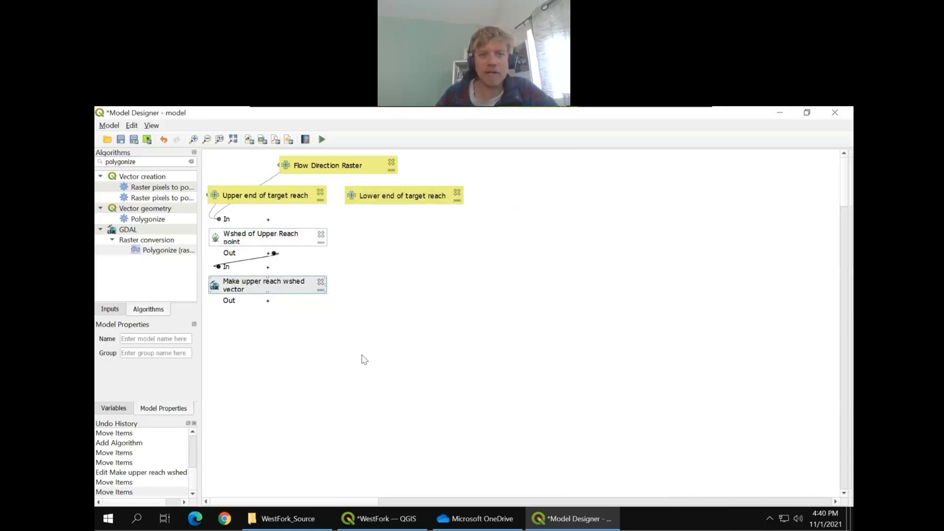
click(373, 364)
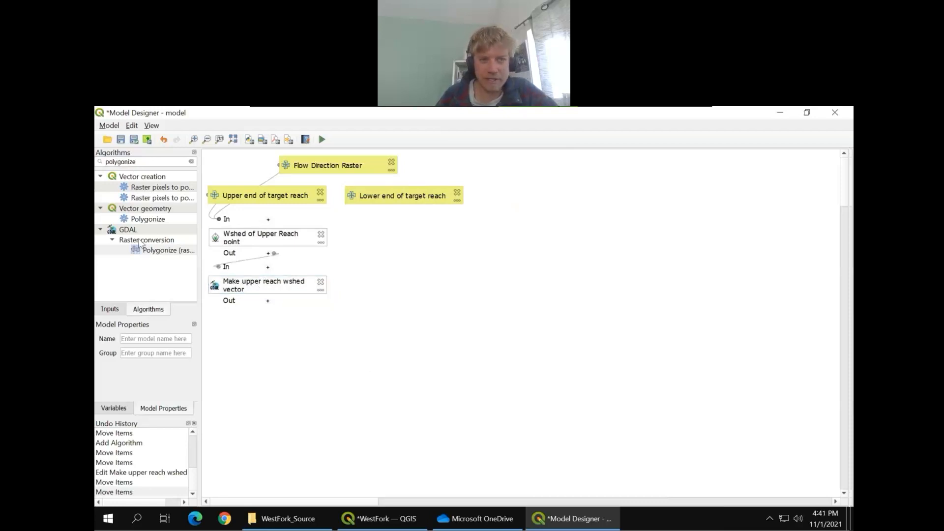
Duplicate the two upper reach algorithms together and place the copies beneath the "Lower end of target reach" input.
drag(379, 357, 202, 223)
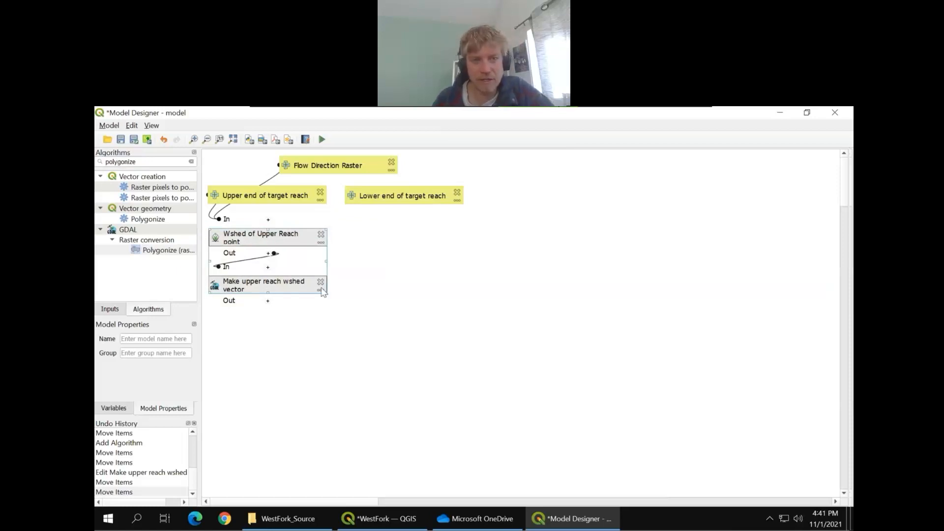
click(367, 364)
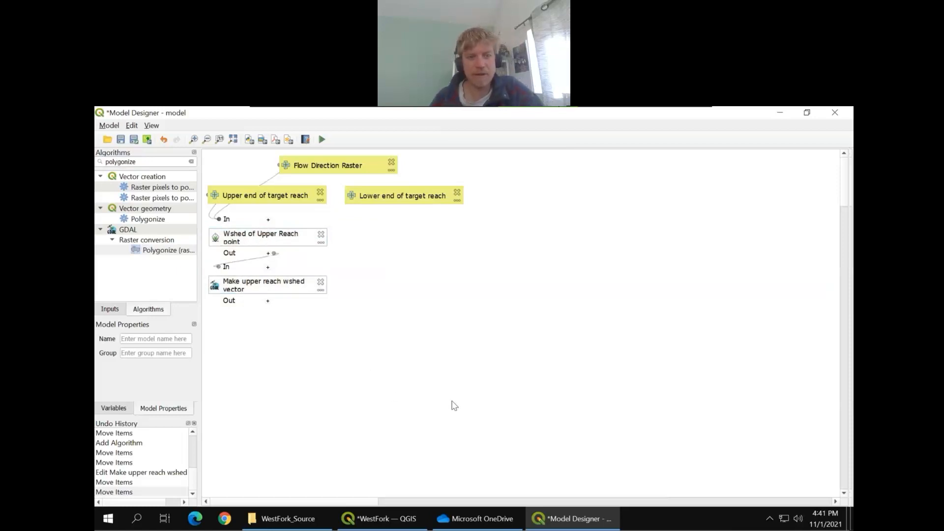
key(ctrl+v)
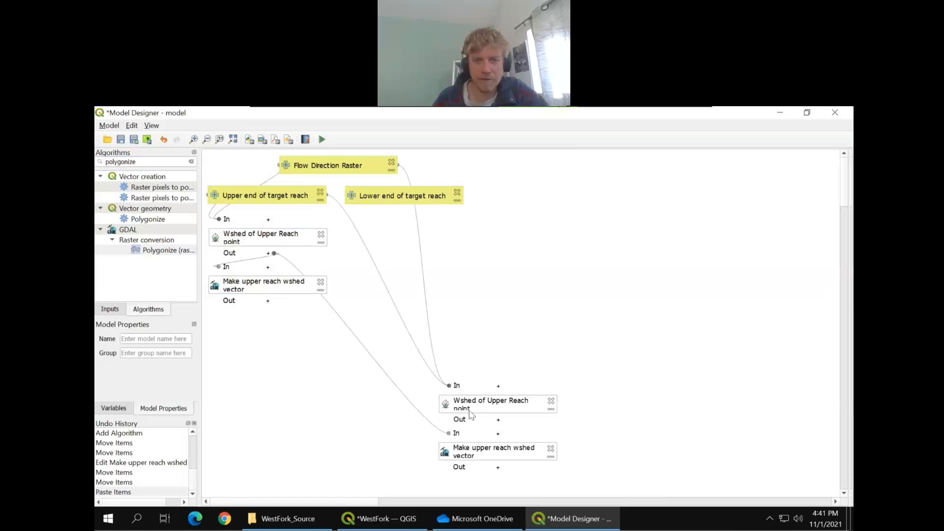
drag(593, 471, 403, 338)
drag(489, 387, 398, 237)
click(474, 264)
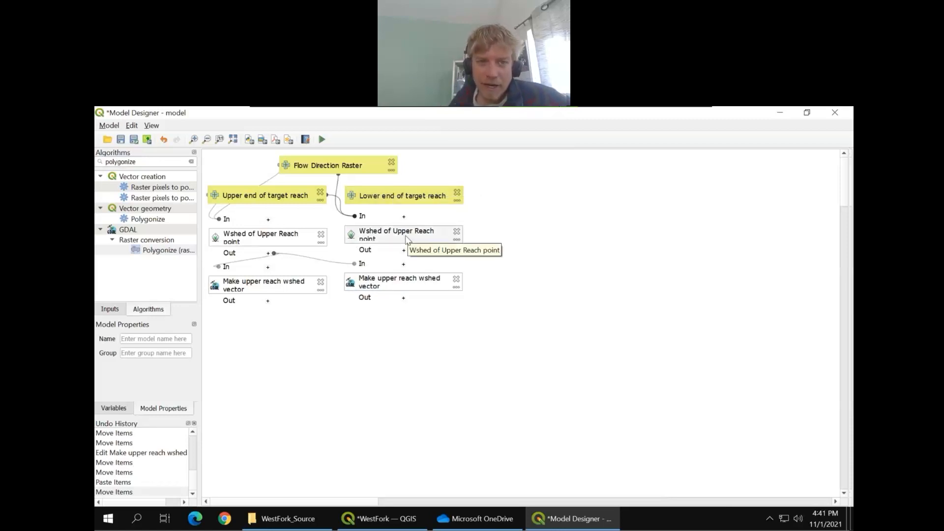
Describe the copied r.water.outlet as "Wshed of Lower Reach point" and take its outlet coordinates from the model input "Lower end of target reach".
double_click(406, 237)
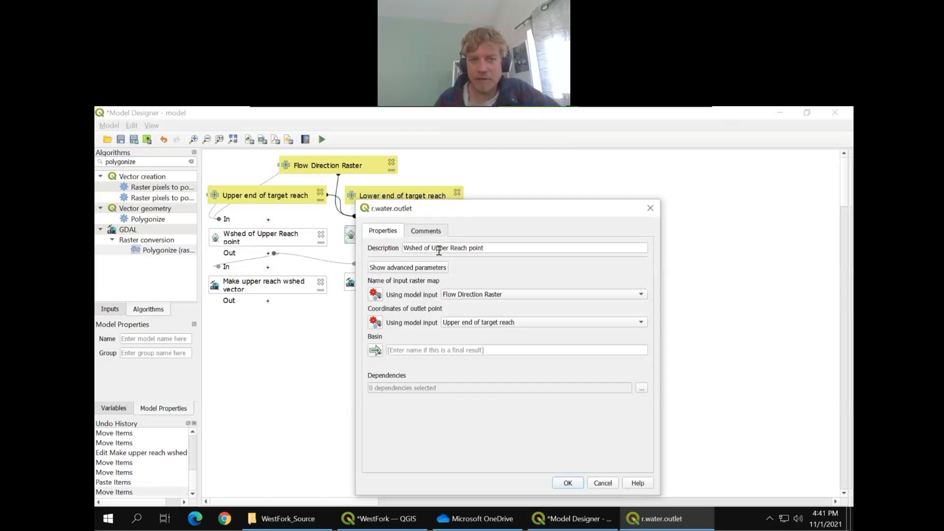
double_click(439, 248)
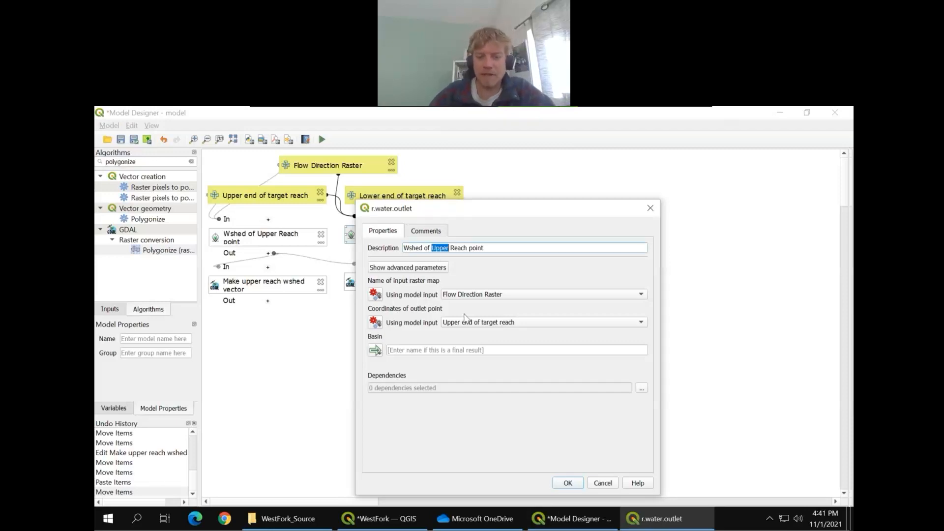
text(Lower)
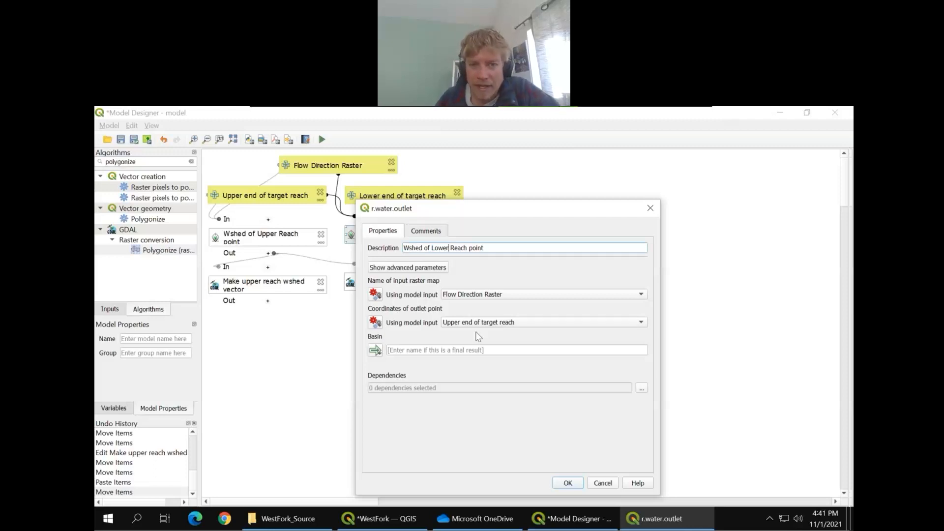
click(531, 328)
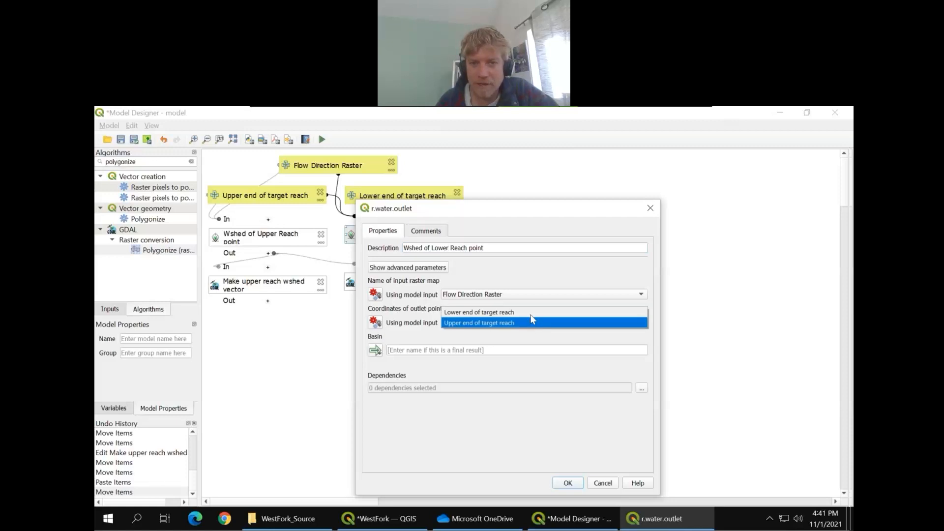
click(555, 367)
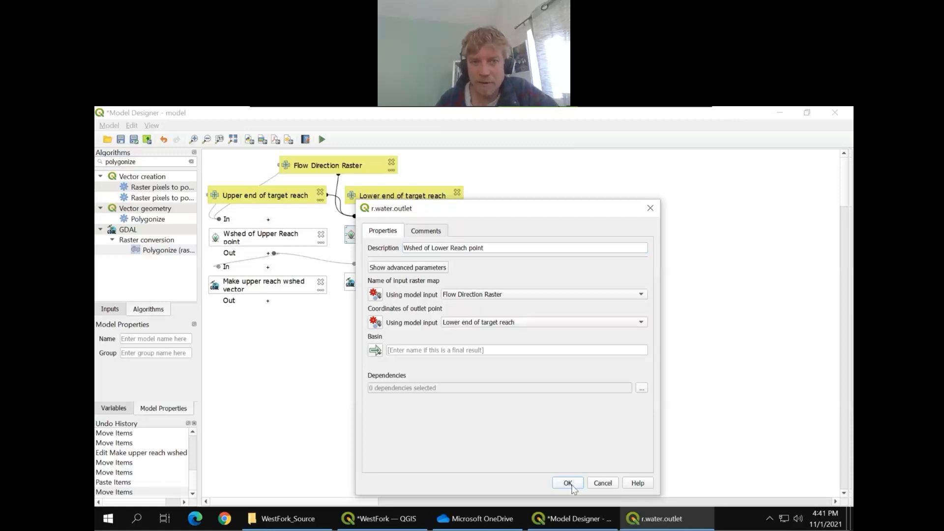
click(568, 483)
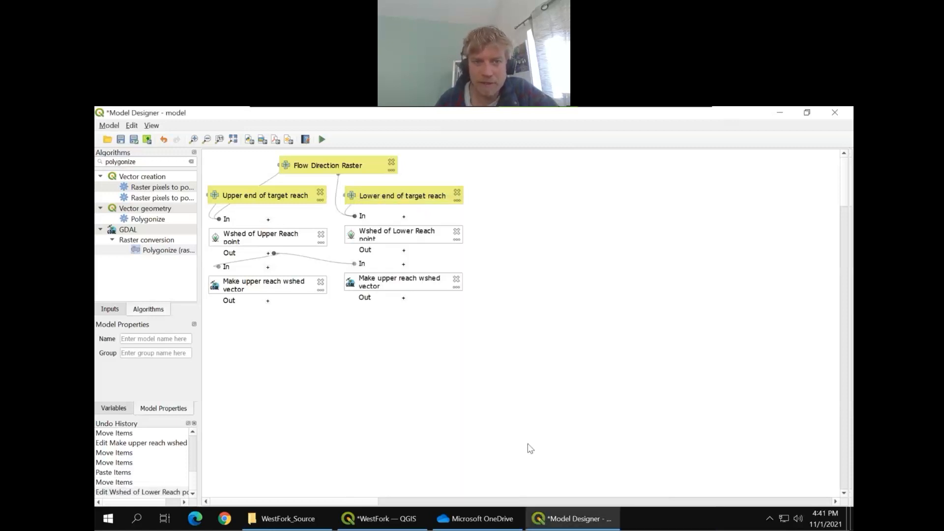
Change the copied Polygonize algorithm's description to "Make lower reach wshed vector".
click(429, 282)
double_click(430, 281)
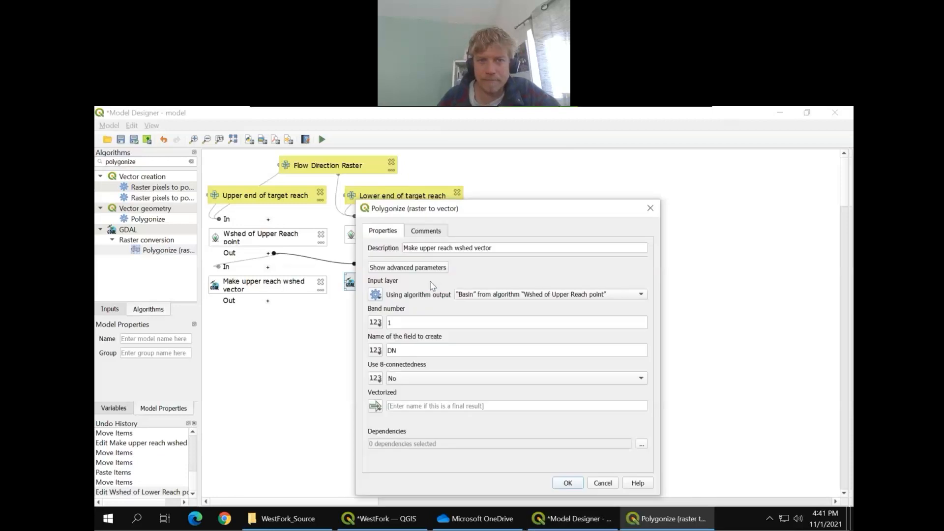
double_click(426, 248)
text(lower)
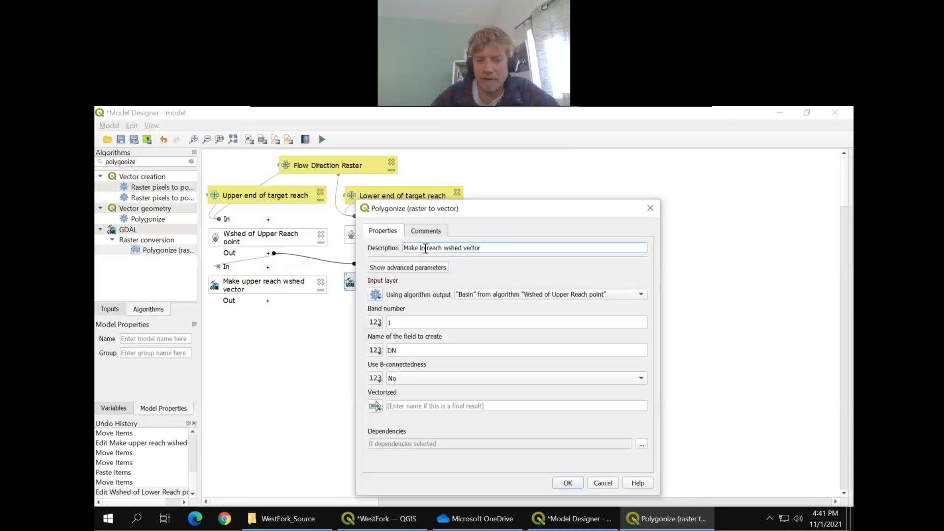
Set its input layer to the "Basin" output of "Wshed of Lower Reach point", and level "Make upper reach wshed vector" with it.
click(614, 300)
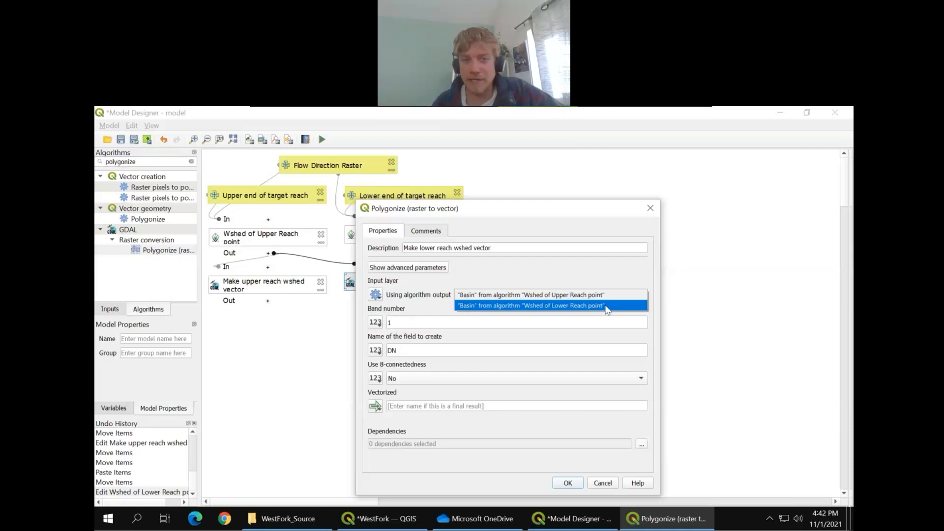
click(607, 307)
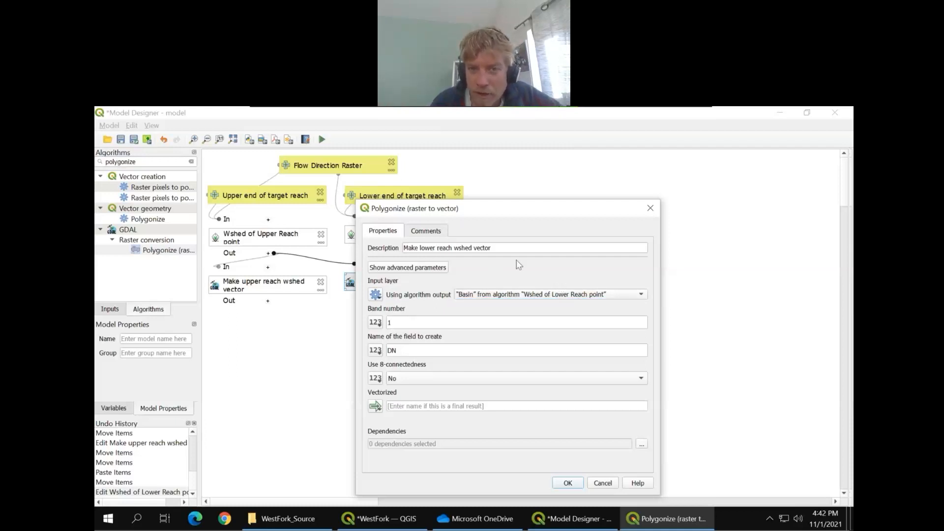
click(568, 484)
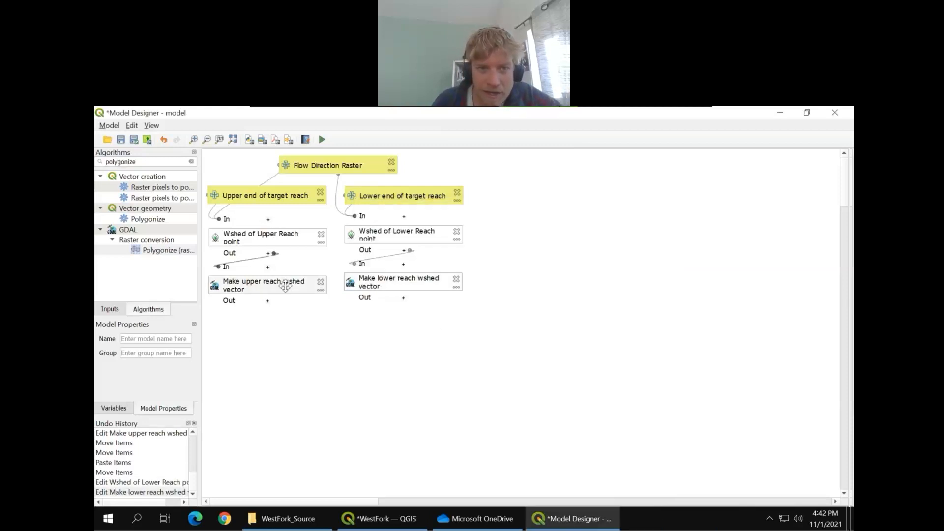
drag(285, 282, 284, 280)
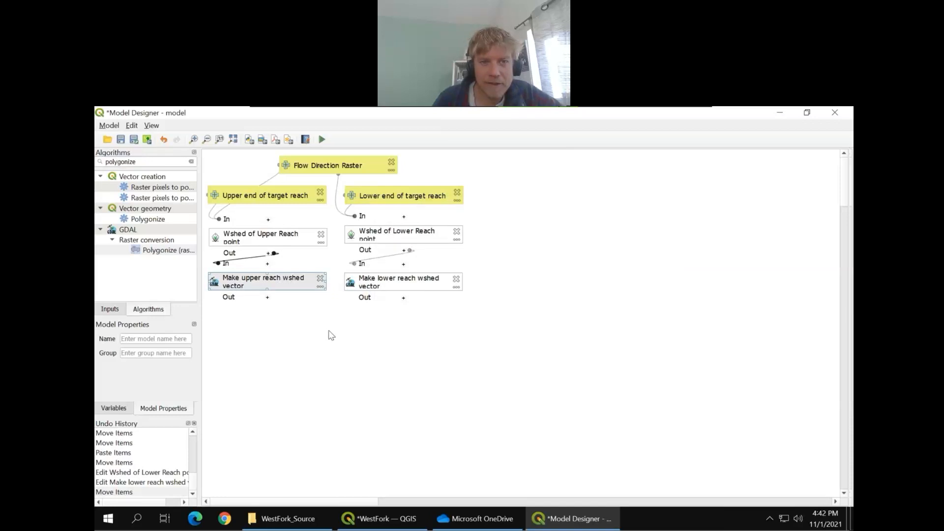
click(288, 307)
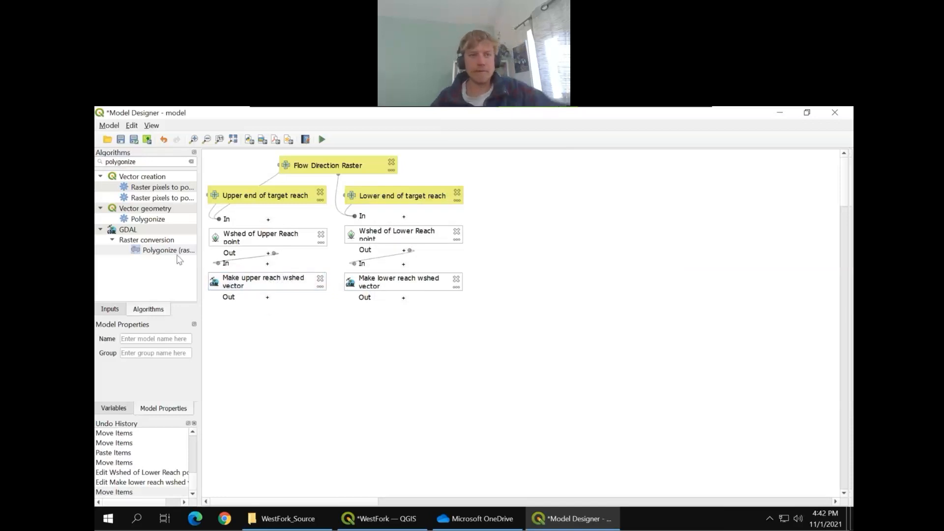
Search the algorithms for "differe" and open the vector overlay Difference algorithm for the model.
double_click(149, 164)
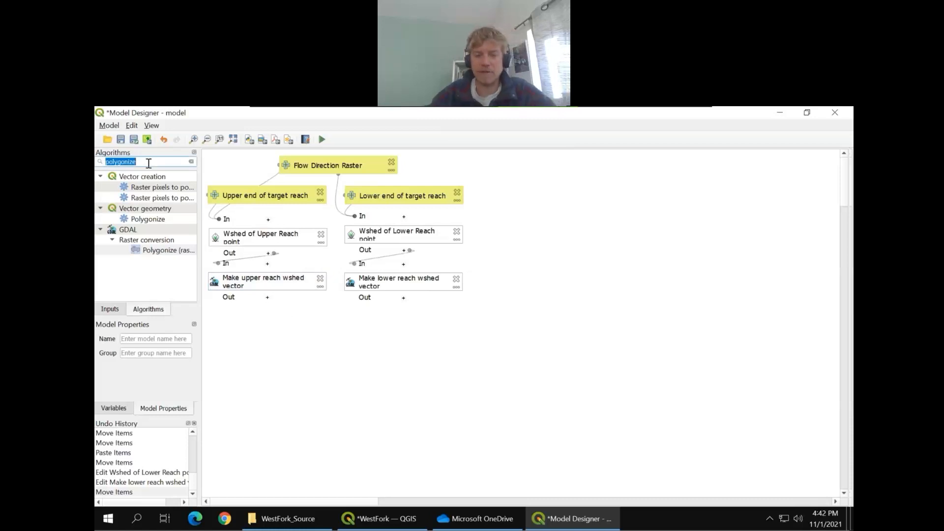
key(BackSpace)
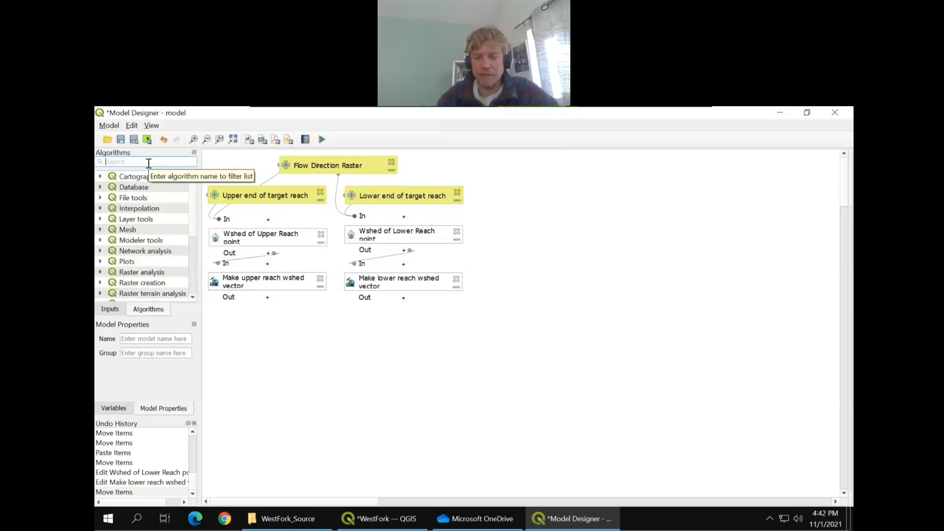
text(differe)
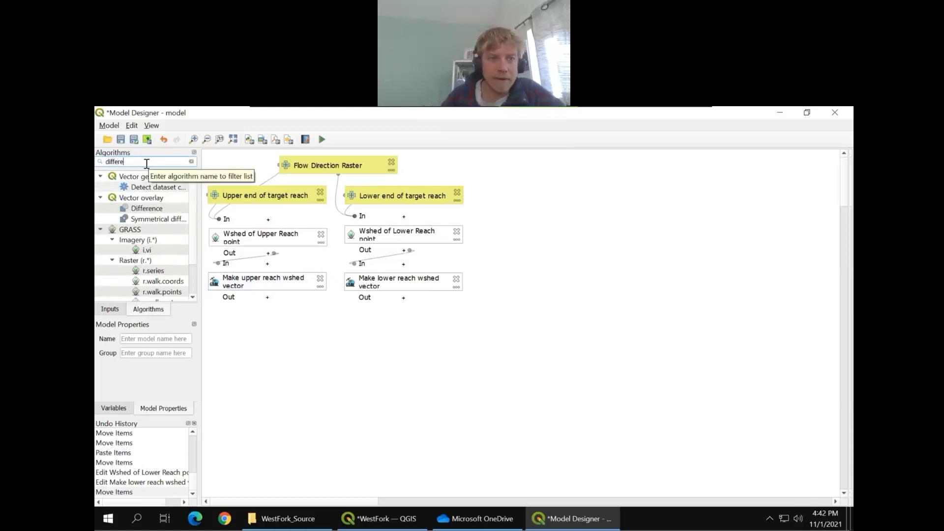
double_click(150, 209)
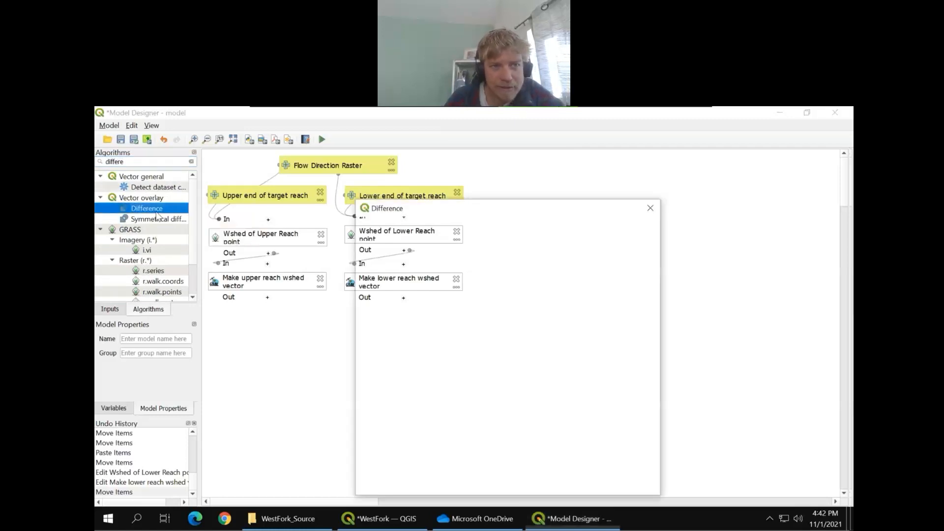
Try to open the help for the Difference algorithm.
drag(507, 214, 592, 195)
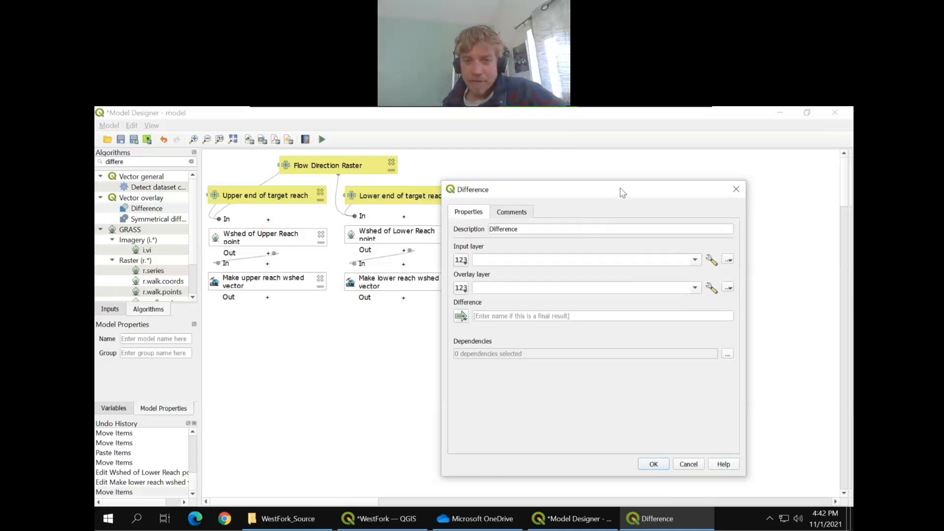
drag(612, 184, 543, 171)
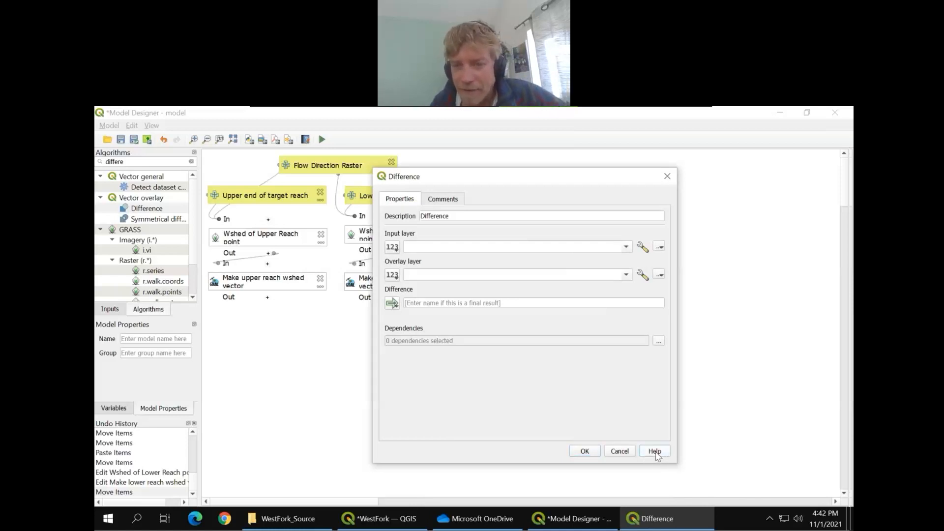
click(655, 451)
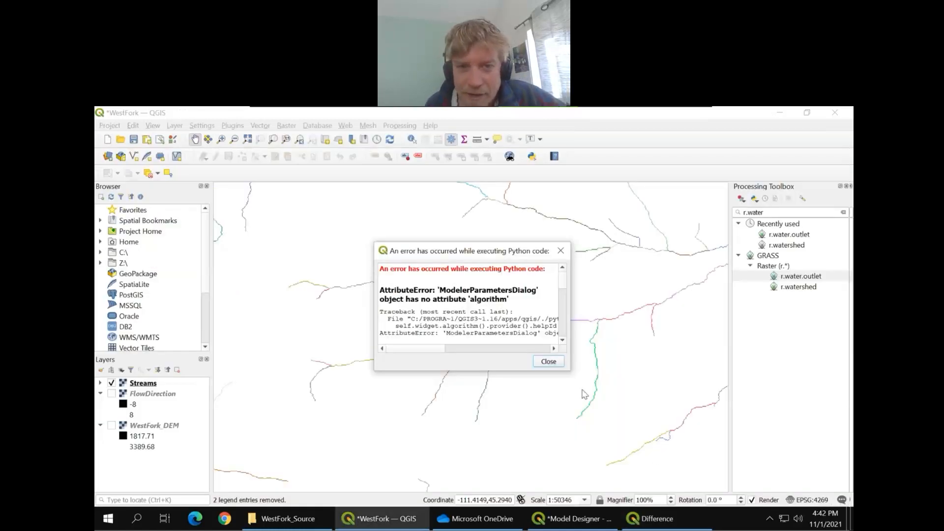
click(548, 362)
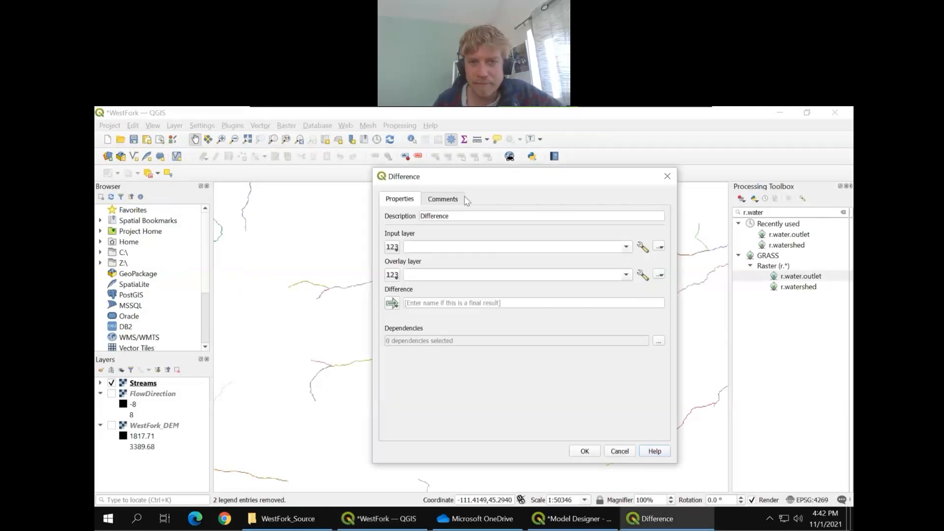
Switch to Chrome, close the leftover library and sign-in pages, and search the web for "qgis vector differenc tool".
drag(472, 181, 429, 177)
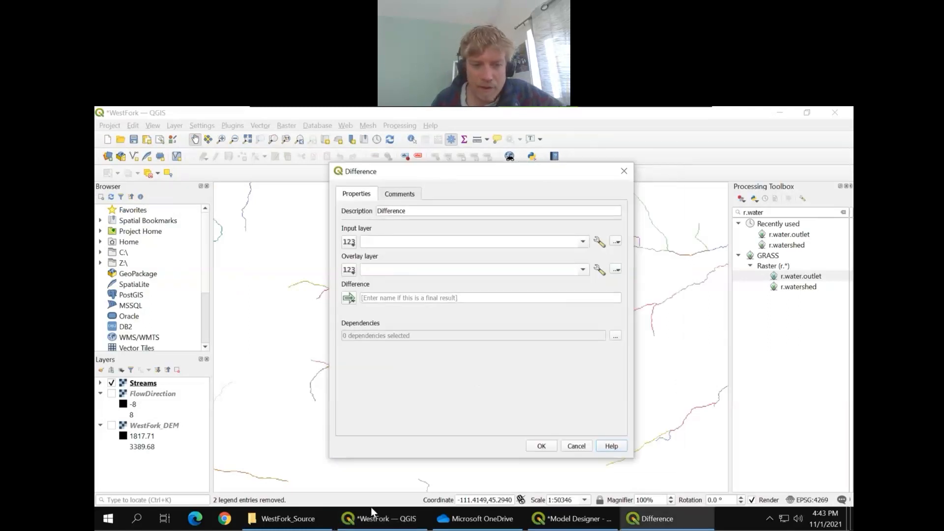
click(226, 520)
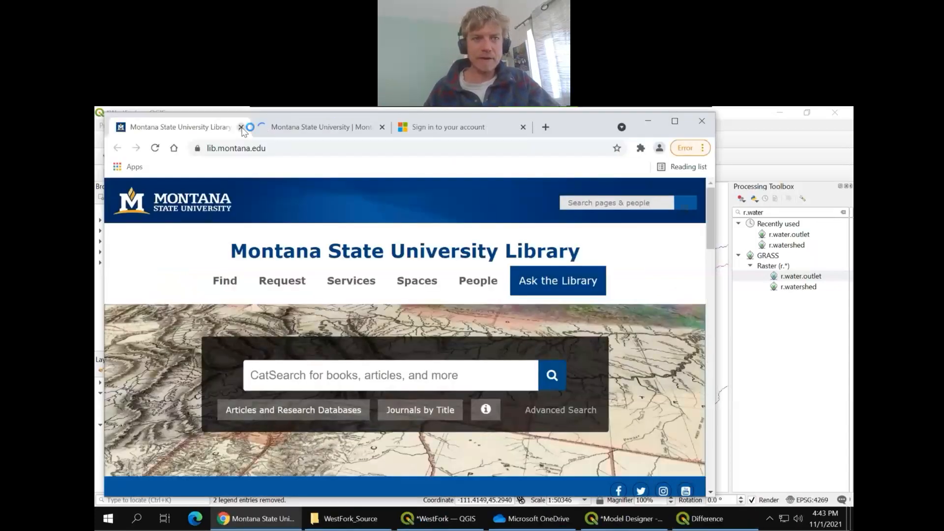
click(241, 127)
click(382, 128)
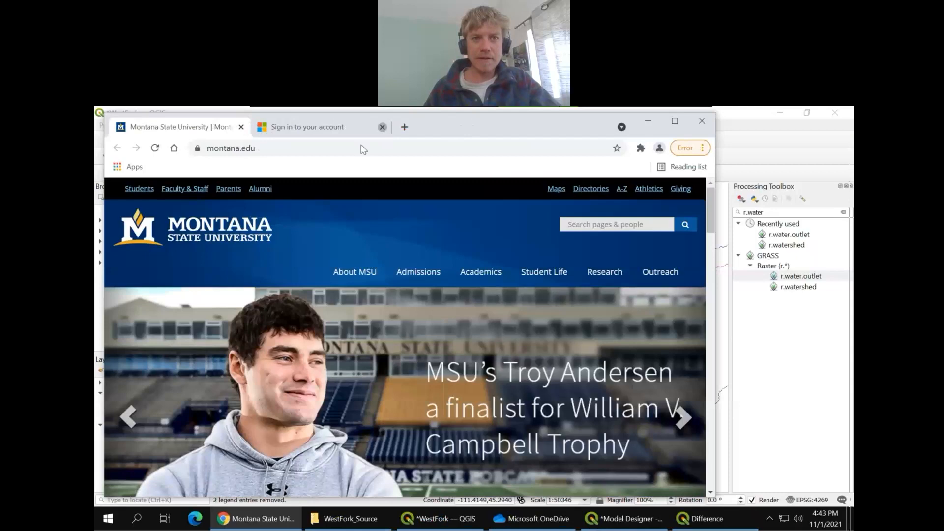
click(323, 146)
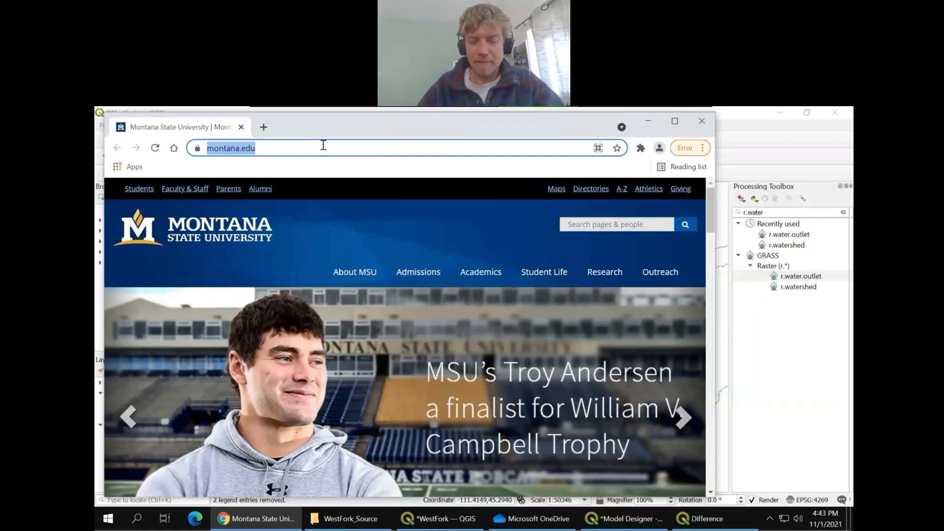
text(qgis )
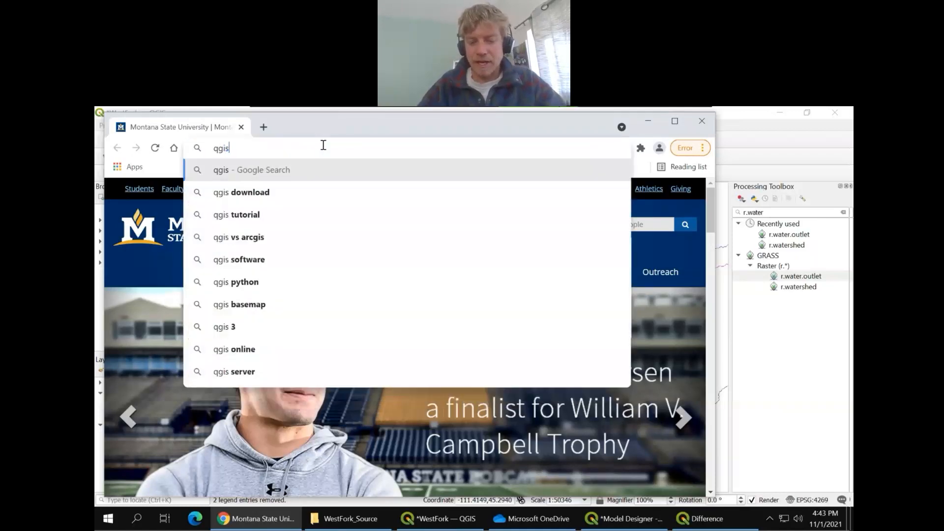
text(ve)
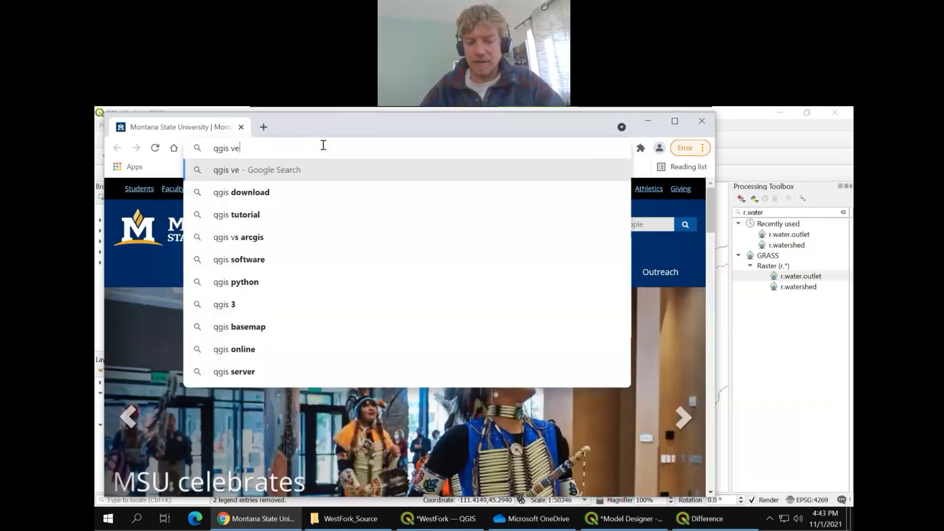
text(ctor differenc tool)
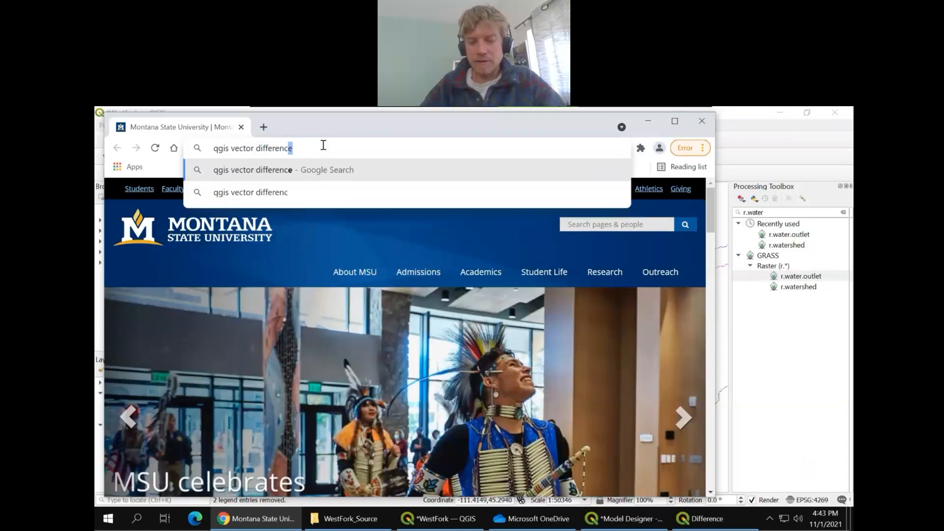
key(Return)
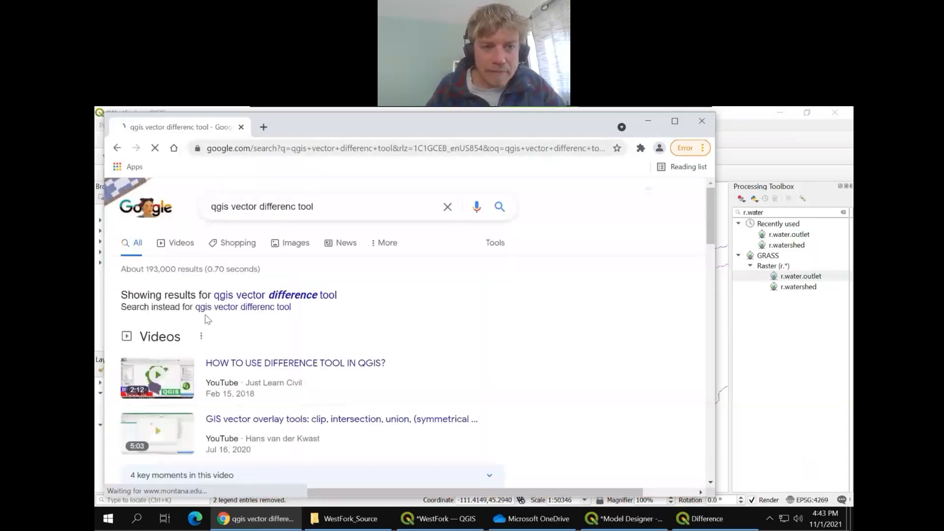
Open the "Difference - QGIS Documentation" search result and follow its link to the latest version of the documentation.
scroll(339, 364, down, 1)
scroll(344, 379, down, 5)
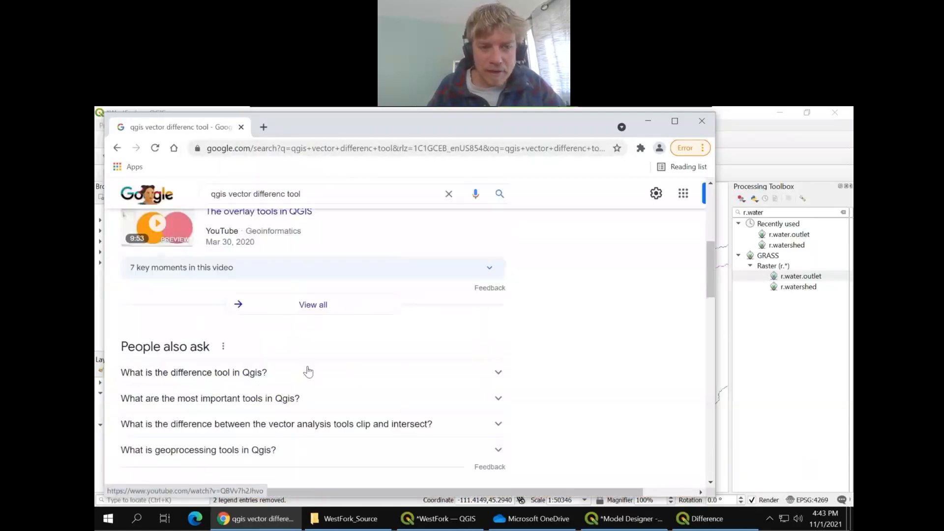
scroll(319, 379, down, 1)
scroll(318, 379, down, 3)
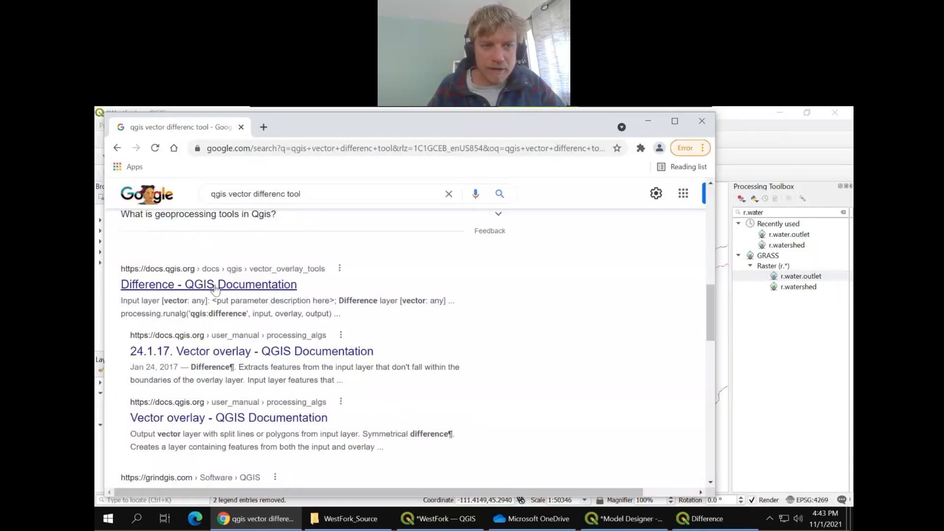
click(215, 287)
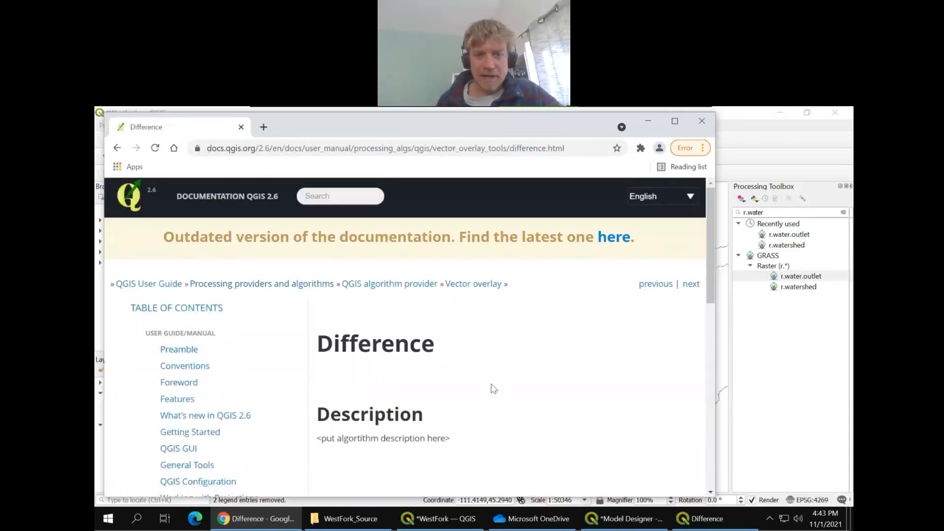
click(615, 241)
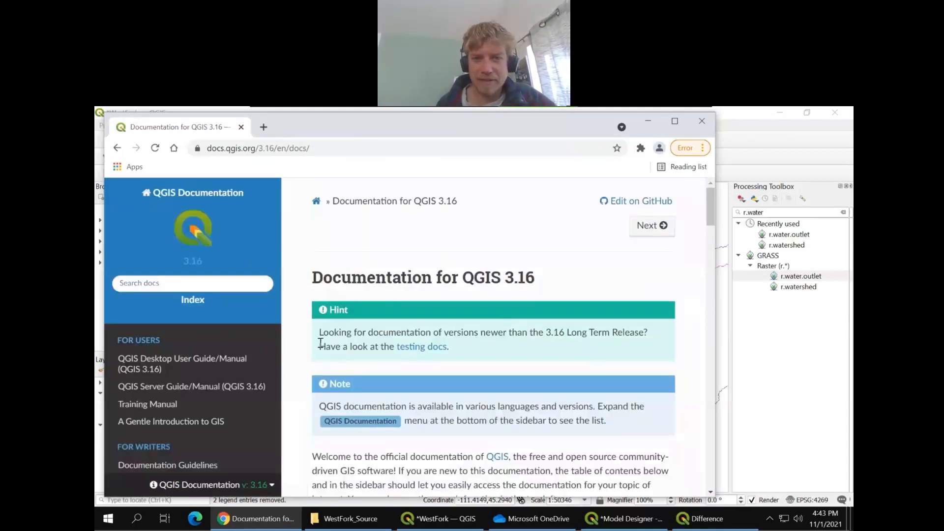
Search the QGIS documentation for "difference" and open the Difference section of the Vector overlay page.
click(181, 280)
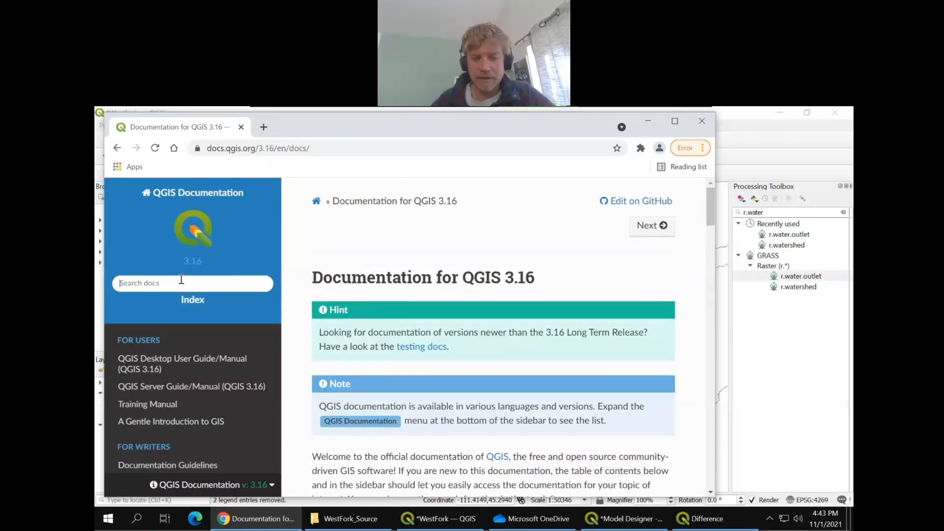
text(difference)
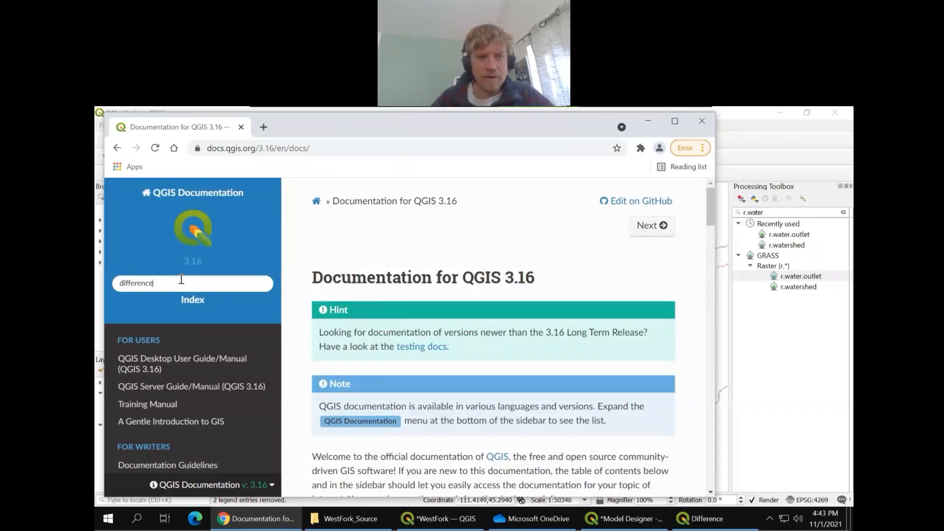
key(Return)
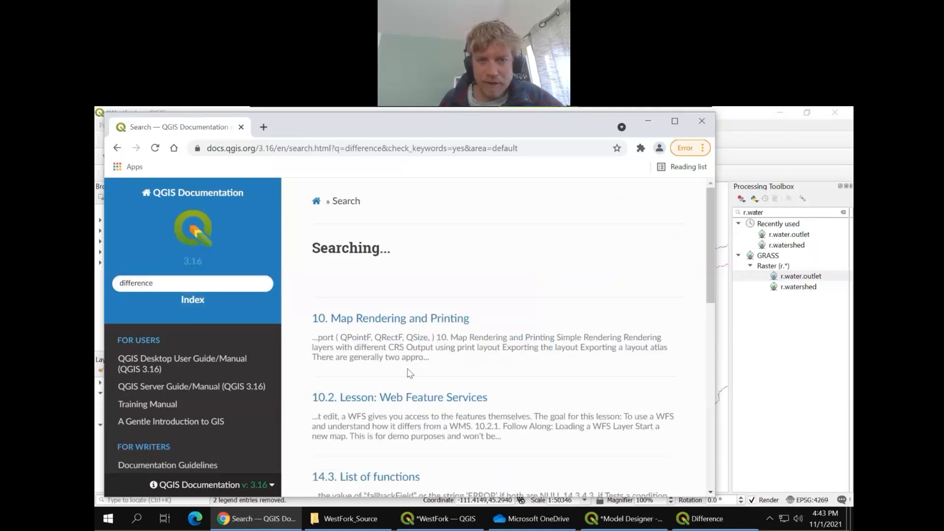
scroll(384, 367, down, 1)
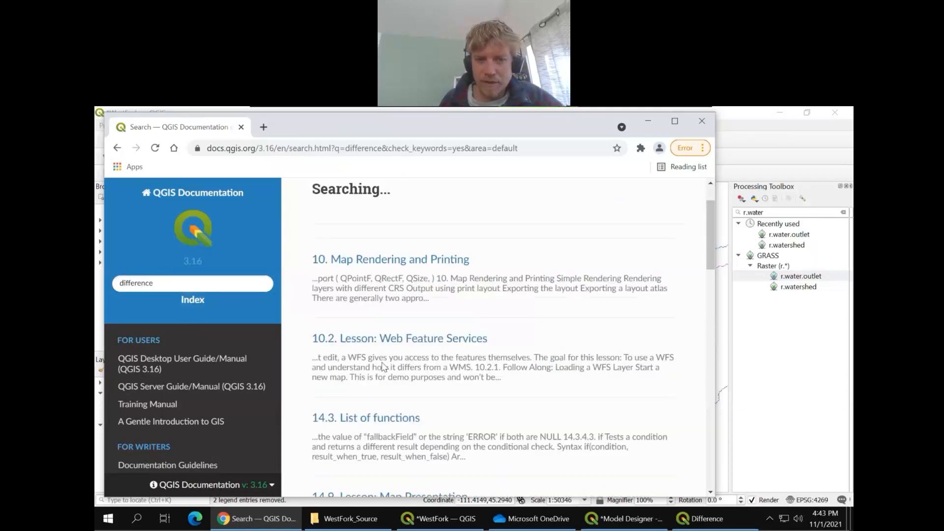
scroll(383, 366, down, 5)
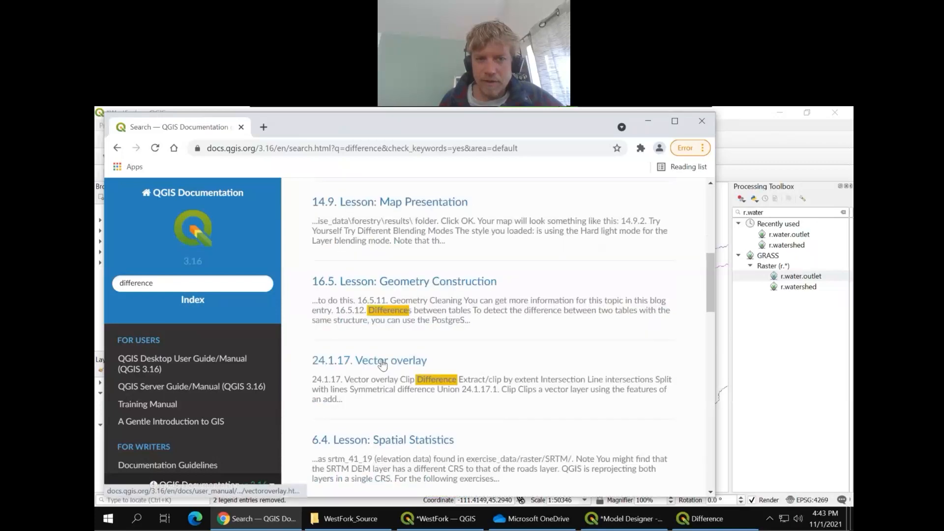
click(383, 362)
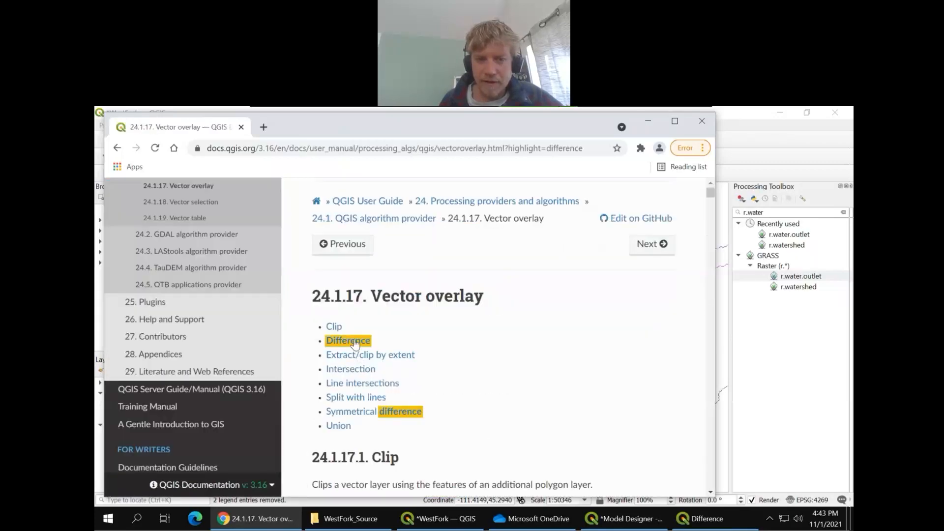
click(355, 342)
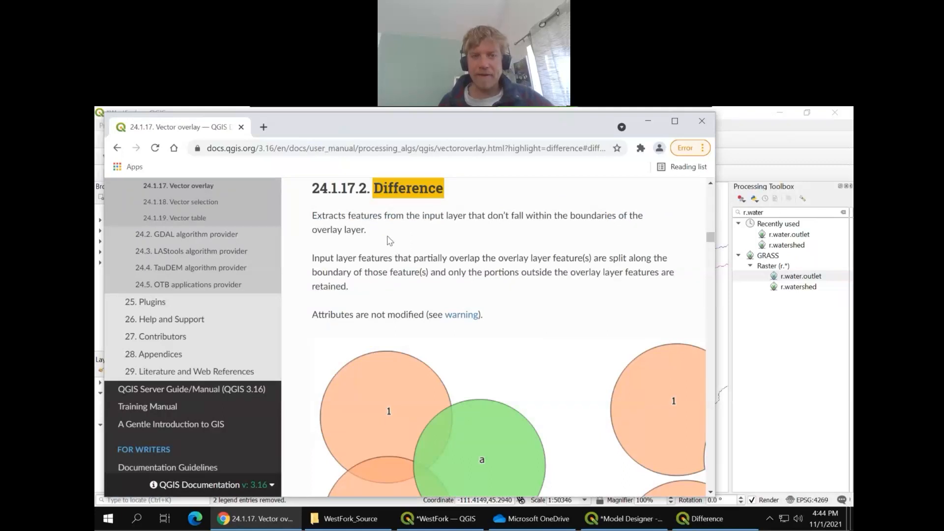
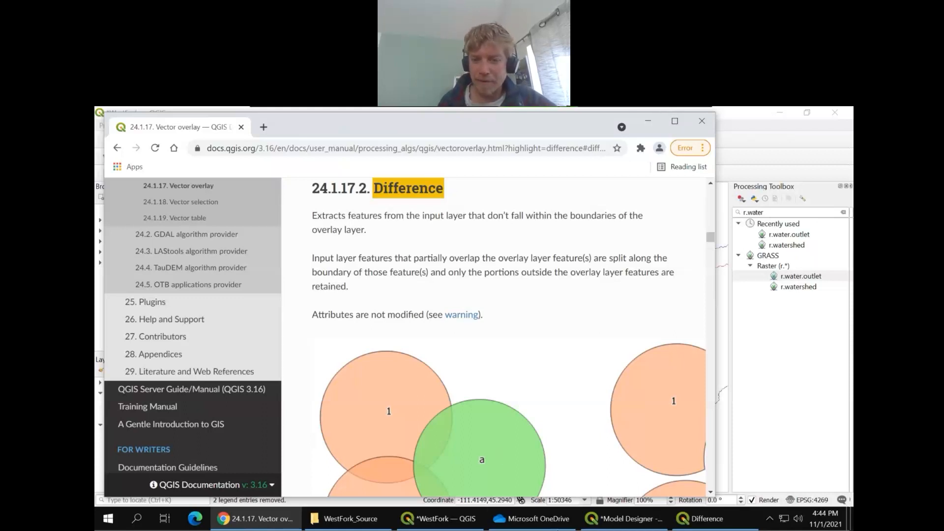
Return to the model's Difference algorithm and set its input layer to the "Vectorized" output of "Make lower reach wshed vector".
mouse_move(689, 521)
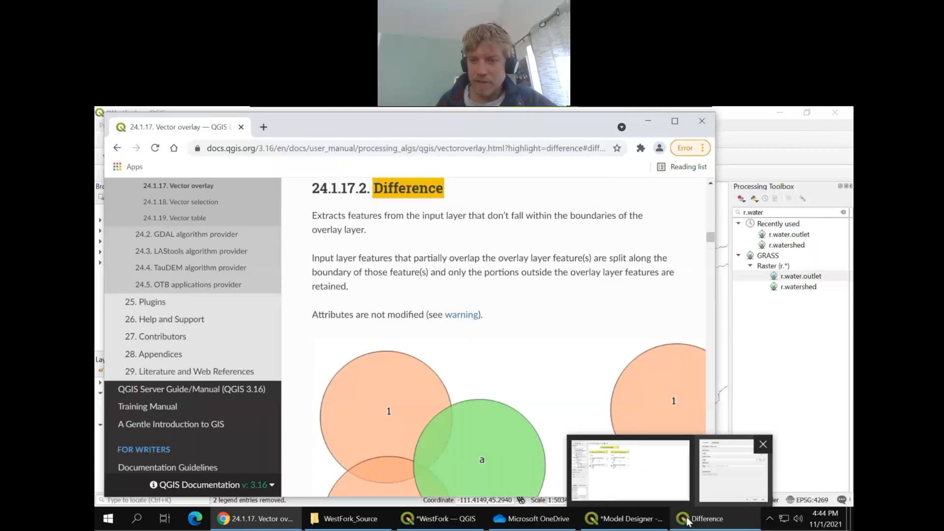
click(688, 521)
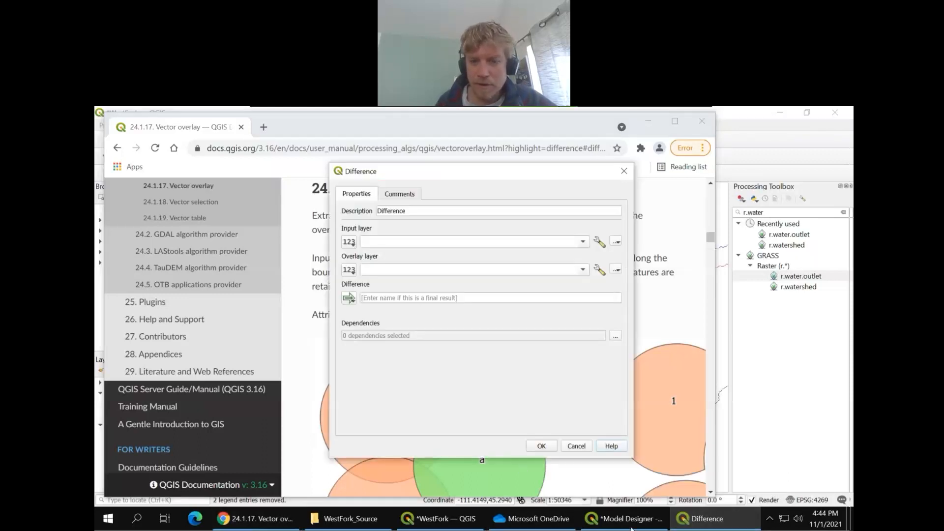
click(631, 525)
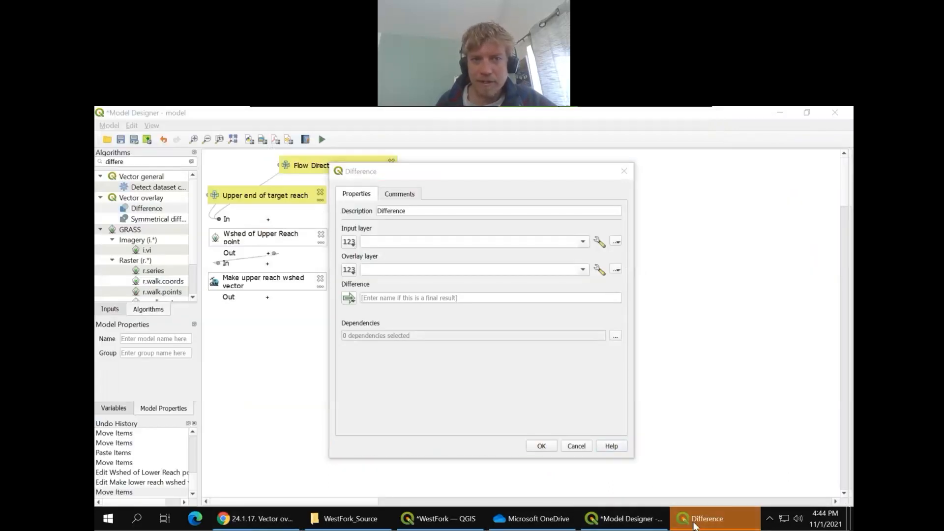
click(378, 172)
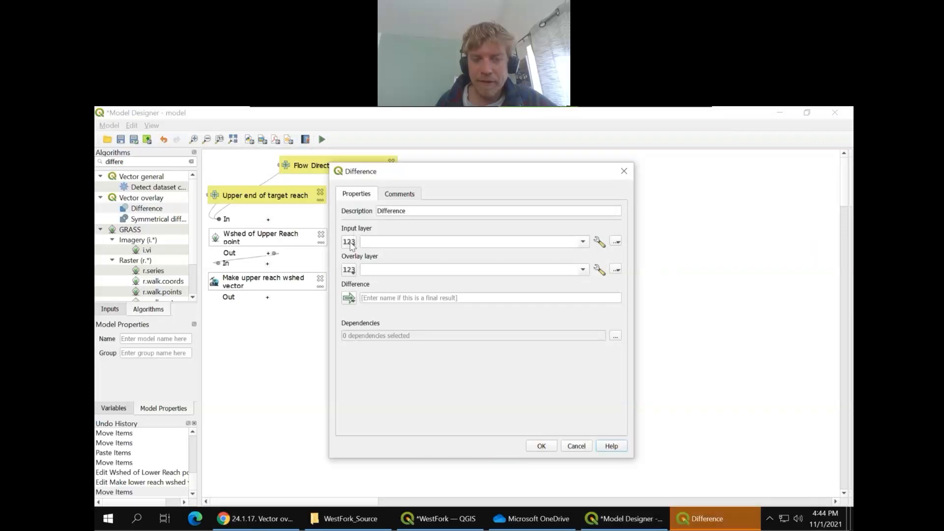
click(350, 244)
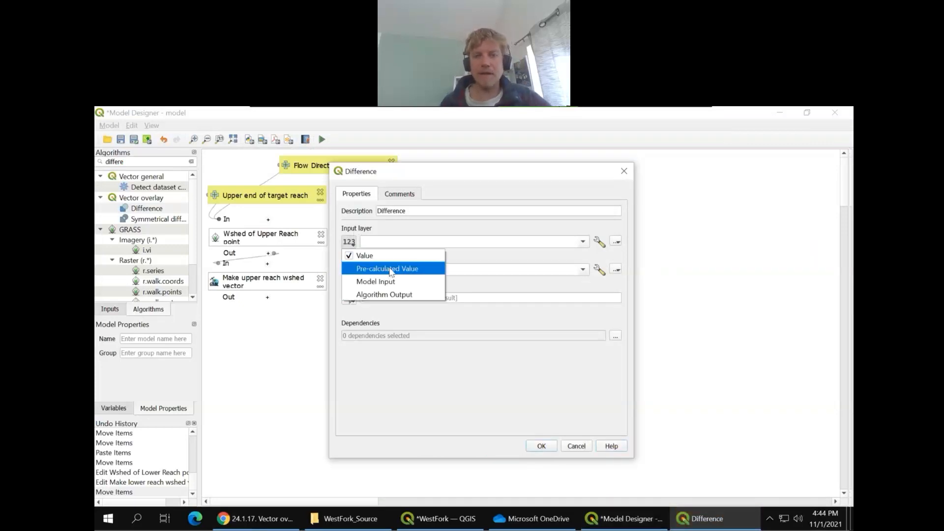
click(403, 295)
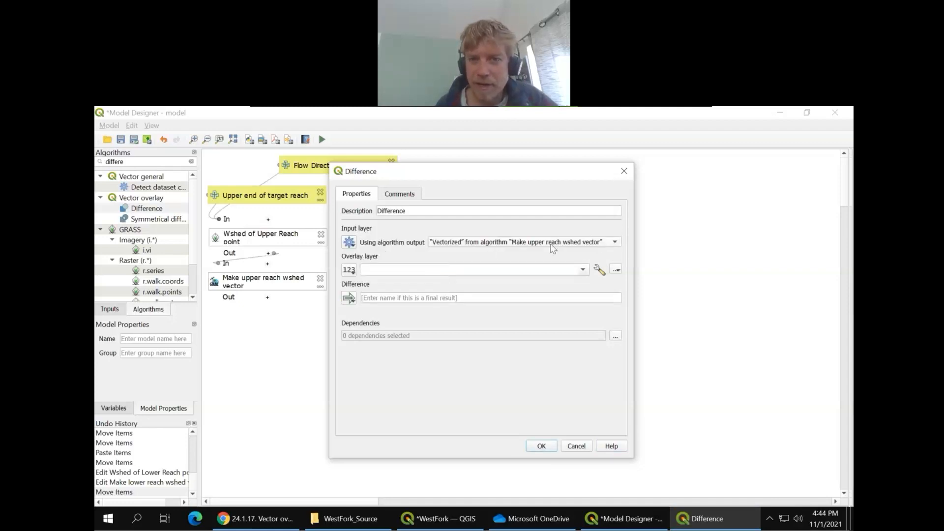
click(551, 245)
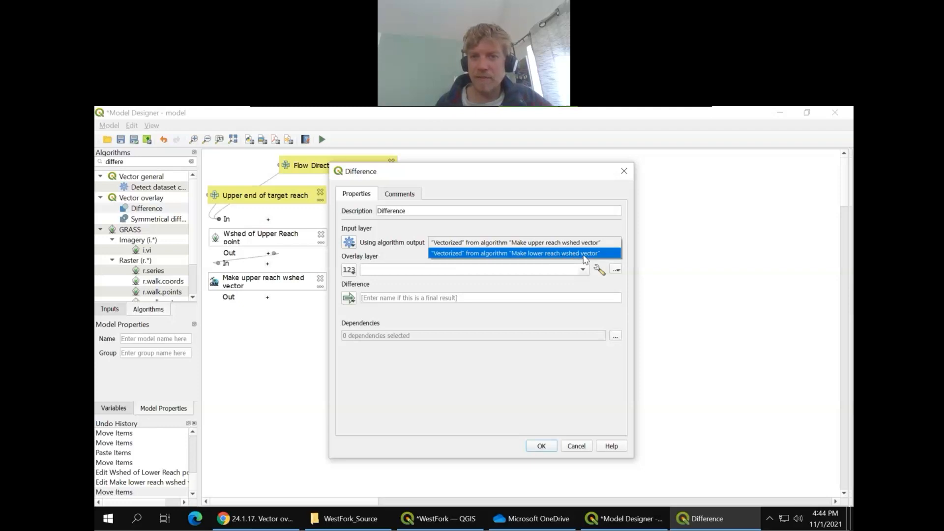
click(452, 254)
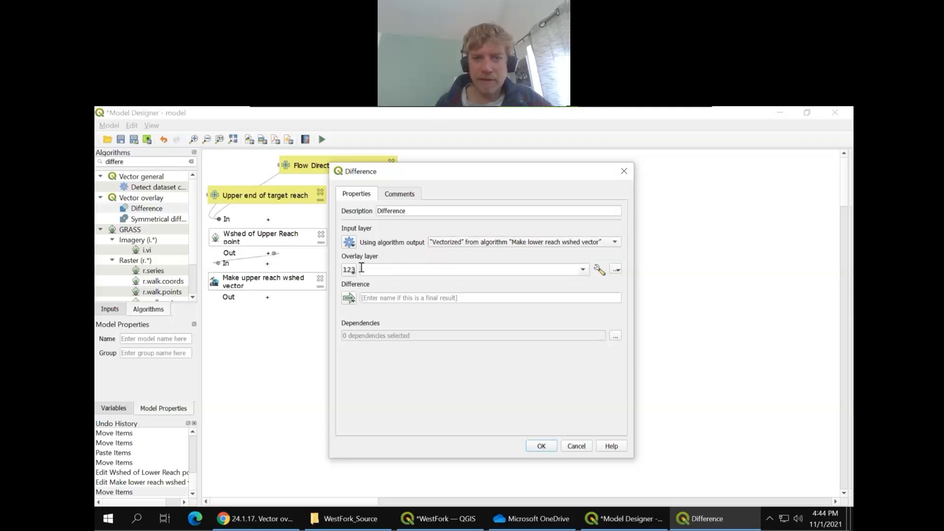
Set the Difference algorithm's overlay layer to the "Vectorized" output of "Make upper reach wshed vector".
click(350, 270)
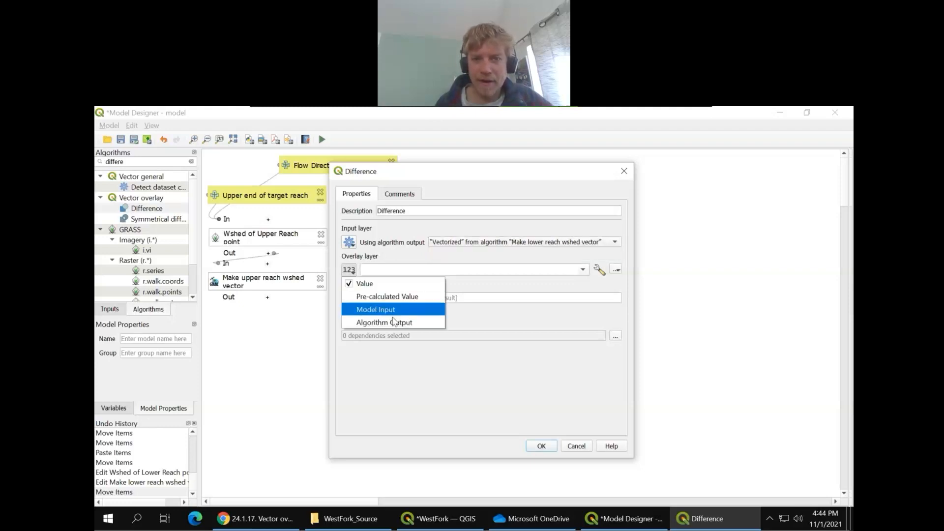
click(396, 321)
click(577, 273)
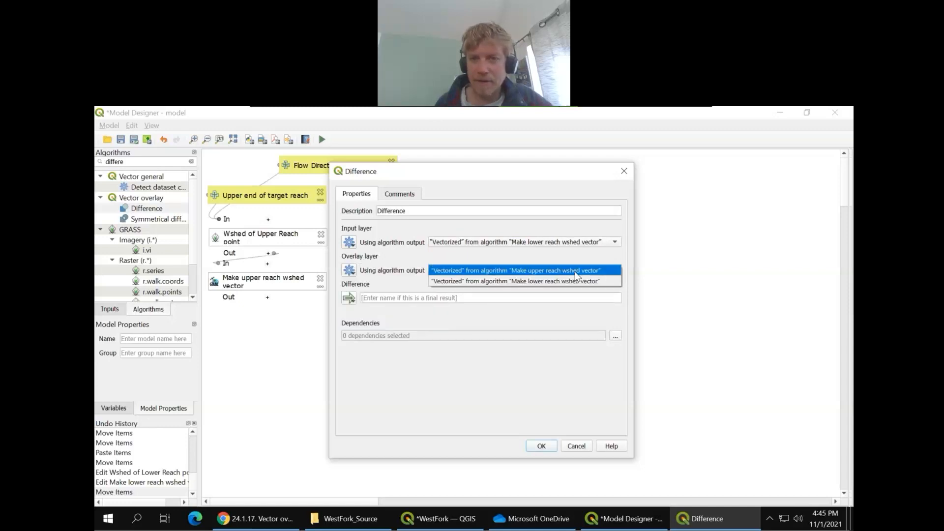
click(576, 272)
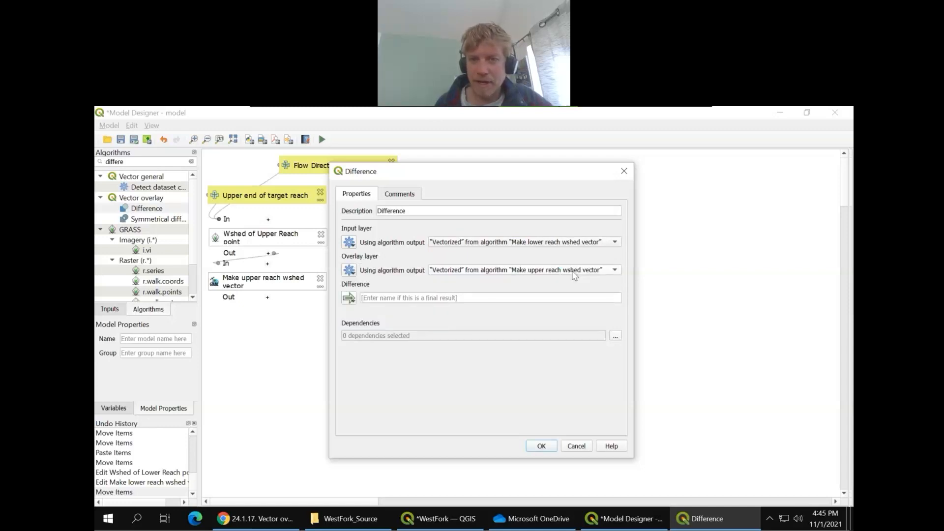
Name the Difference algorithm's final output "Reach Specific Watershed".
click(432, 299)
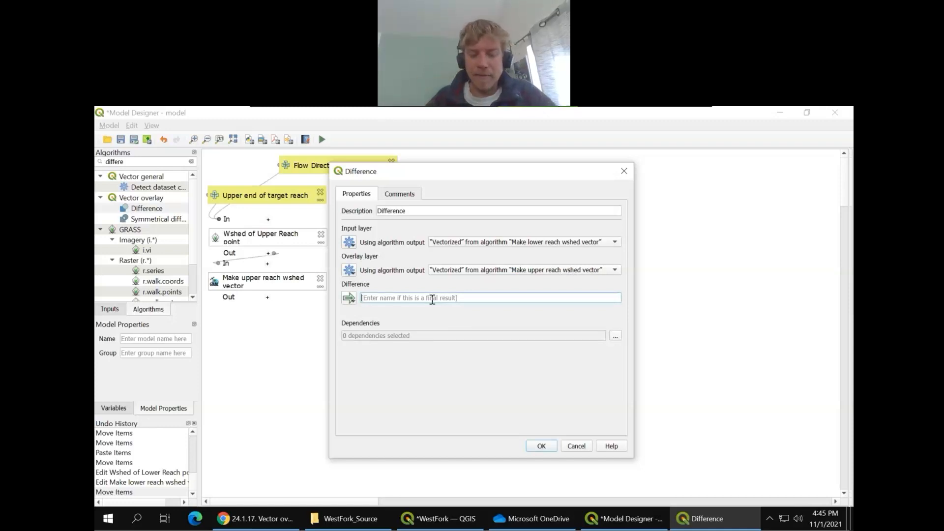
text(rea)
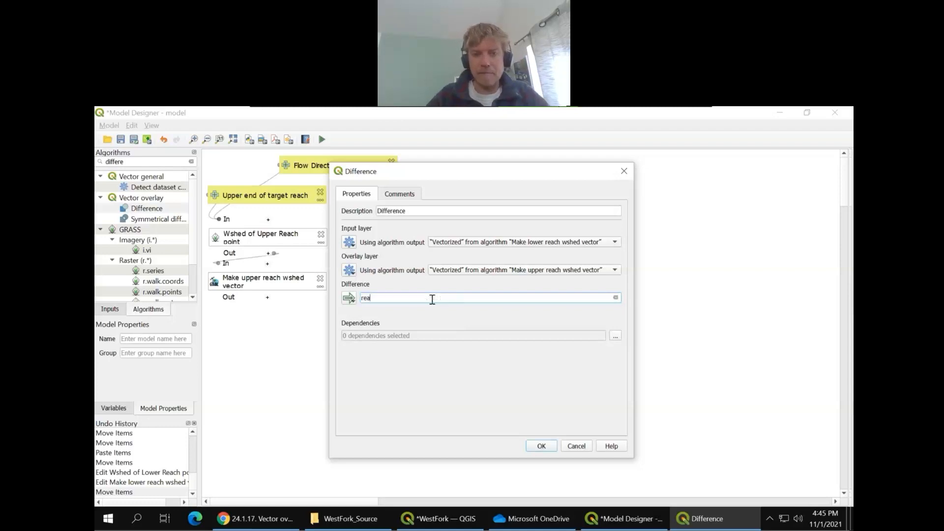
text(ch)
key(BackSpace)
key(BackSpace)
key(BackSpace)
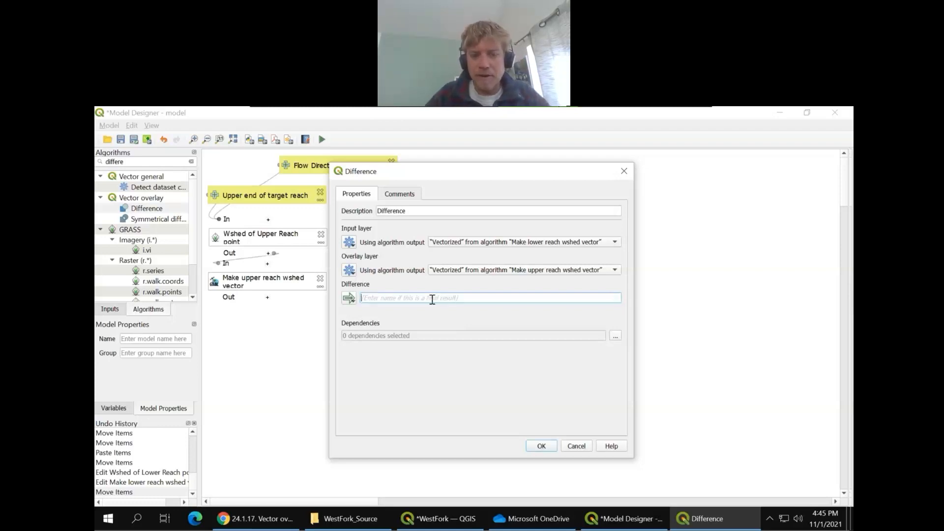
text(Reach Specific Watershed)
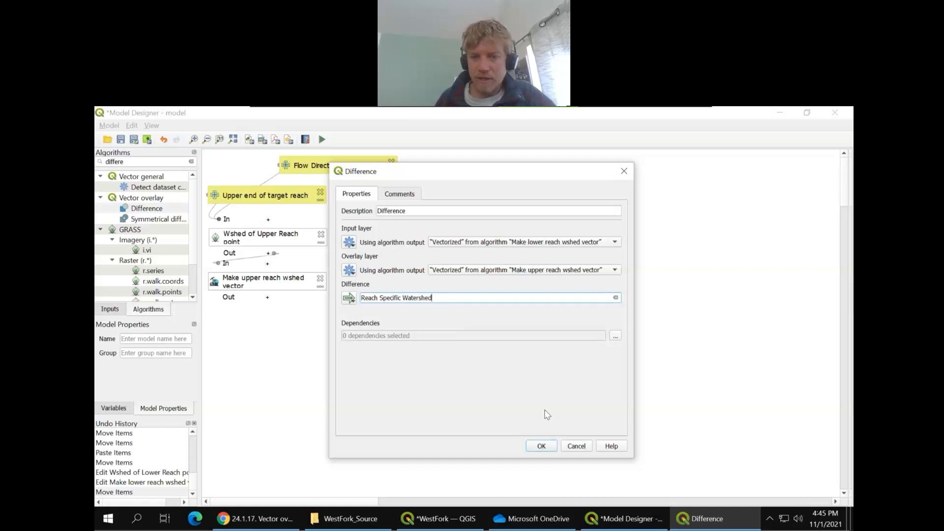
Add the configured Difference algorithm to the model and arrange it with its Reach Specific Watershed output below the two vectorizing steps.
click(541, 446)
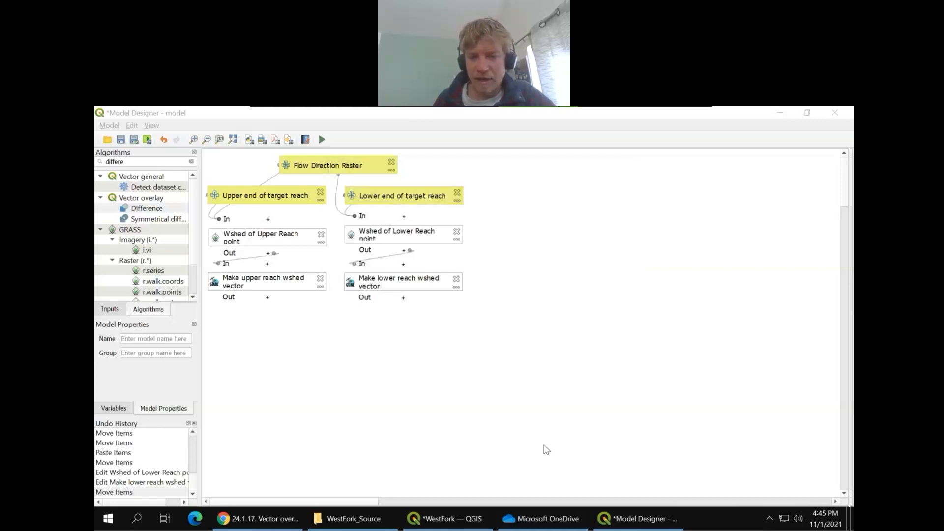
mouse_move(365, 333)
mouse_down()
mouse_move(353, 326)
mouse_move(367, 333)
mouse_up()
drag(661, 371, 440, 390)
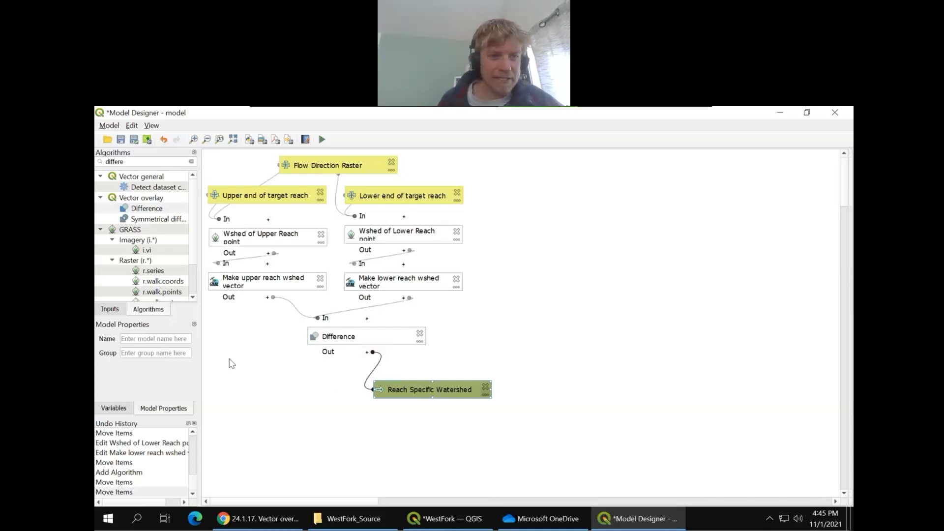
Name the model "Reach Watershed Creator 3000" in its model properties.
click(150, 339)
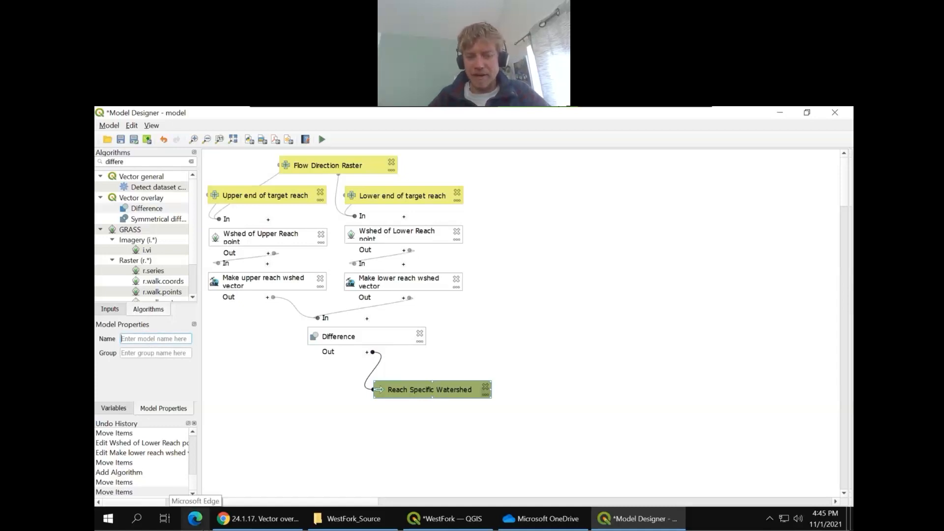
text(R)
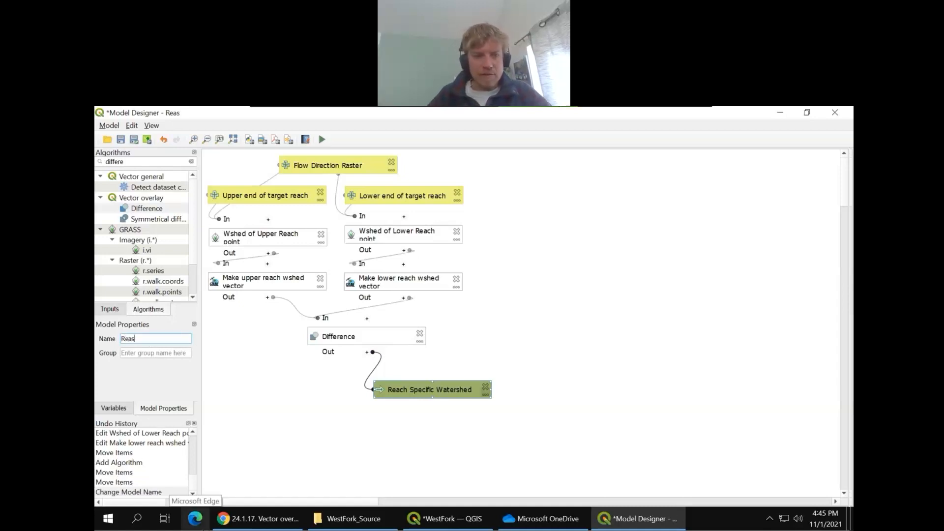
text(each)
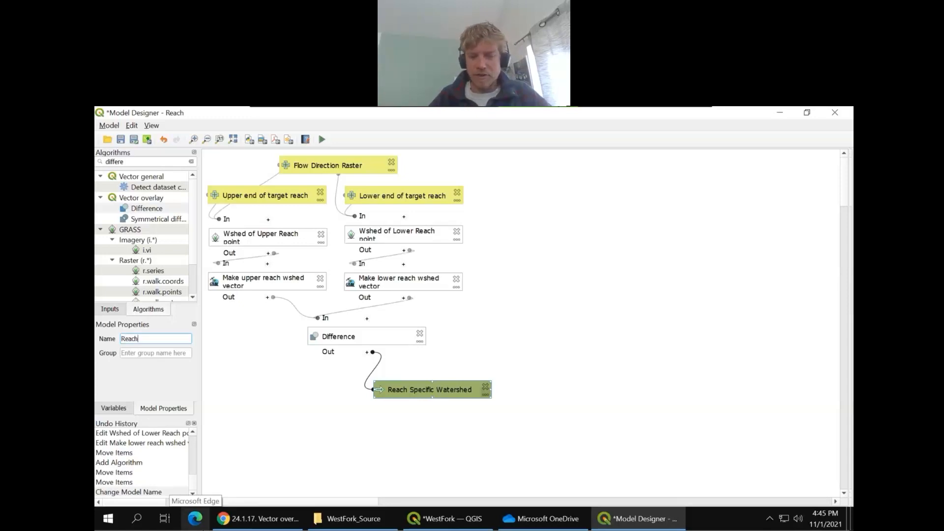
text( Wa)
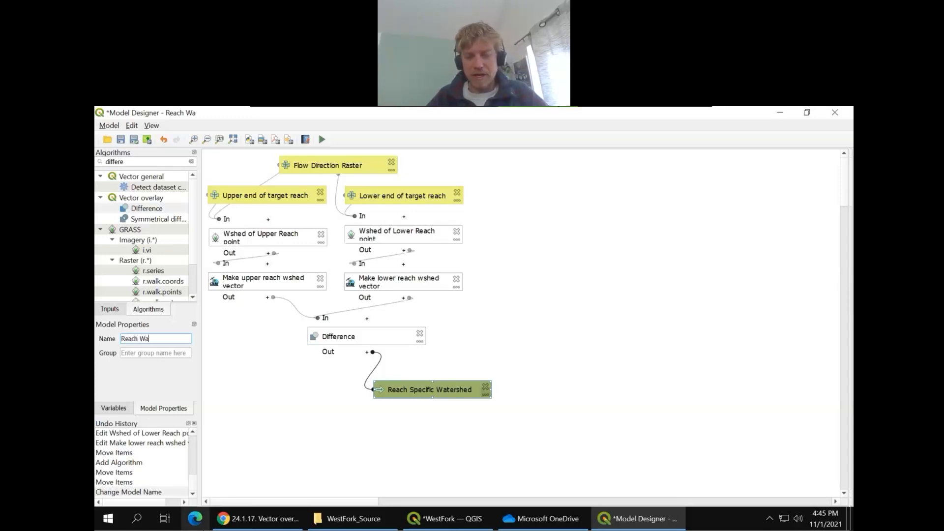
text(tershed C)
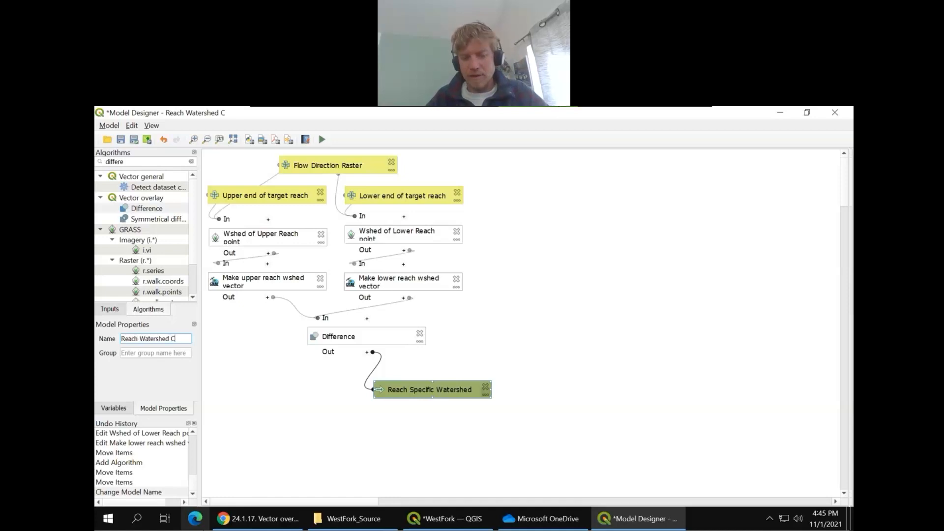
text(reator 3000)
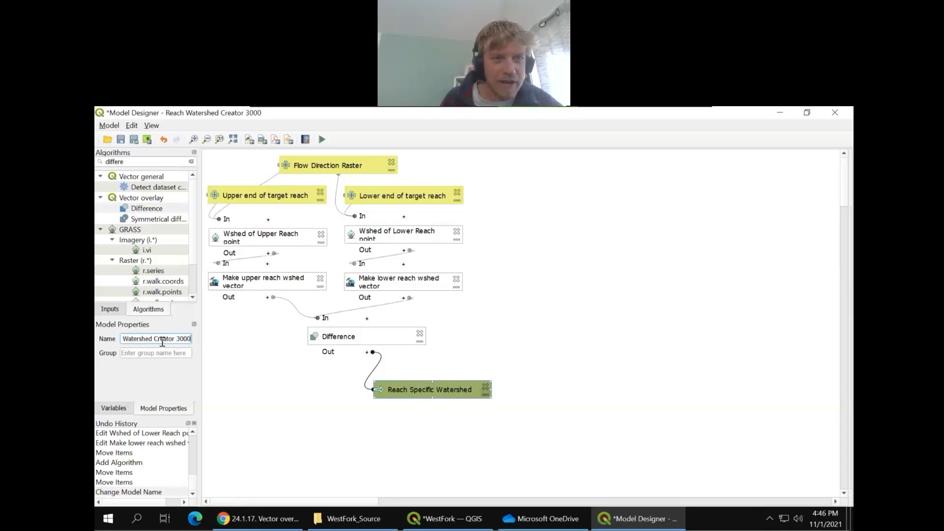
Save the model as "ReachWshedAnalyzer" in the WestFork folder inside OneDrive's Spatial folder.
click(134, 140)
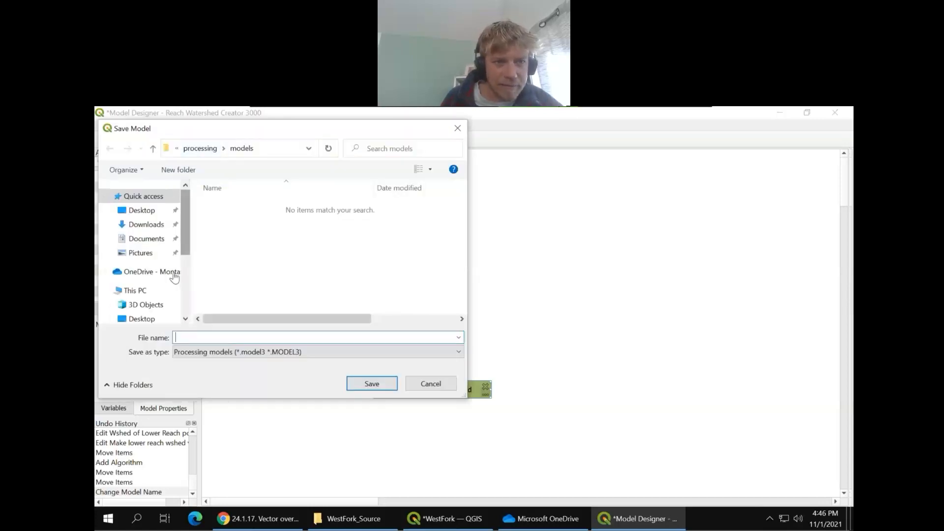
click(144, 278)
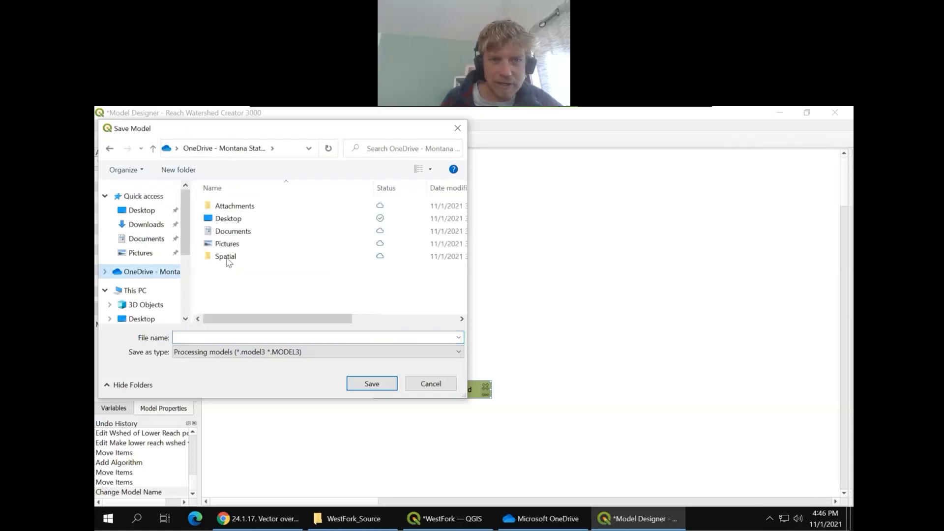
double_click(229, 257)
double_click(231, 232)
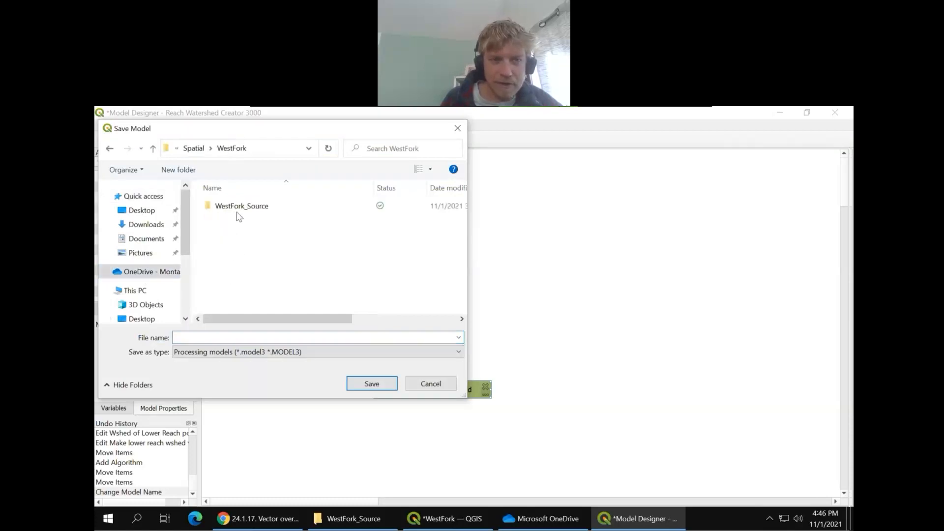
click(214, 336)
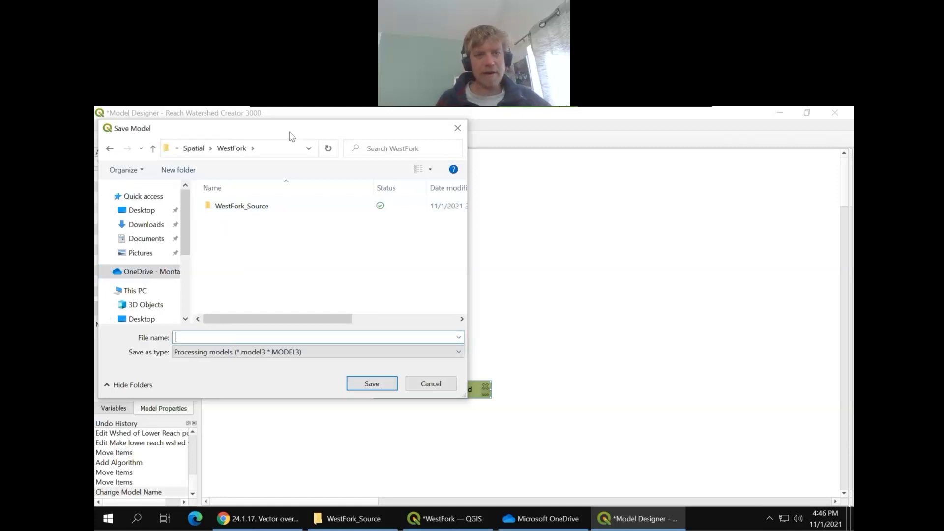
drag(288, 131, 478, 155)
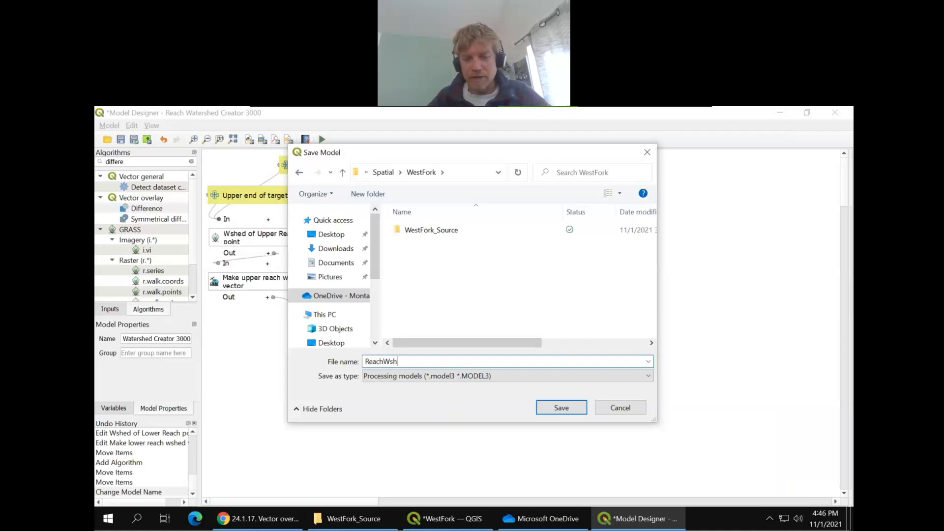
text(nalyzer)
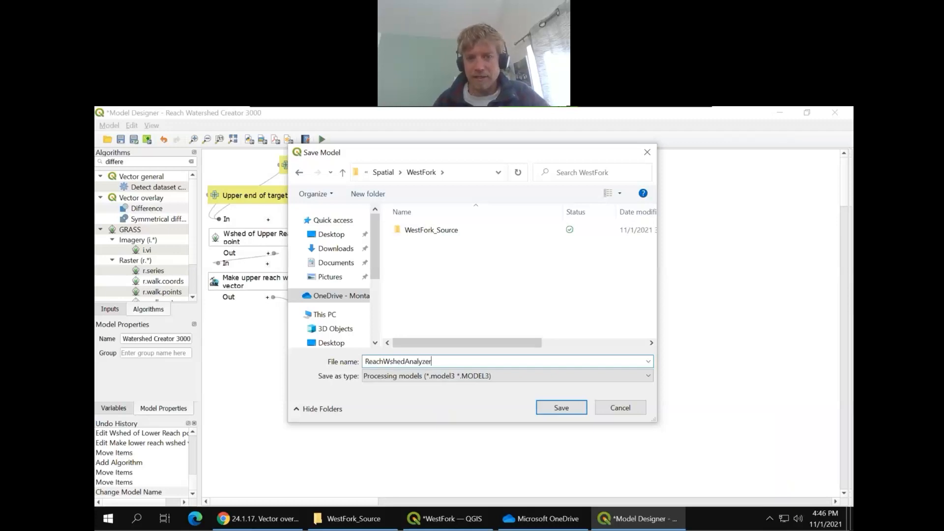
click(545, 408)
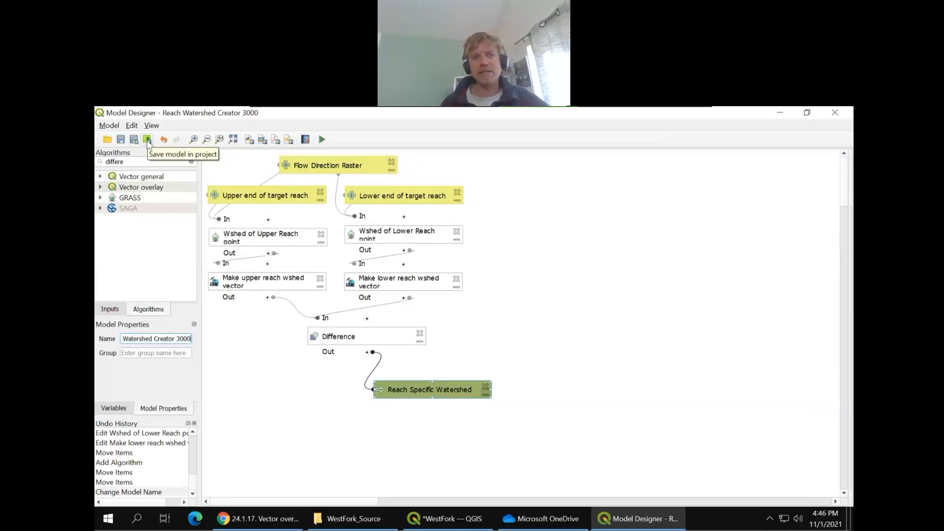
Save the model in the project, then close the model designer and return to the main WestFork project window.
click(147, 140)
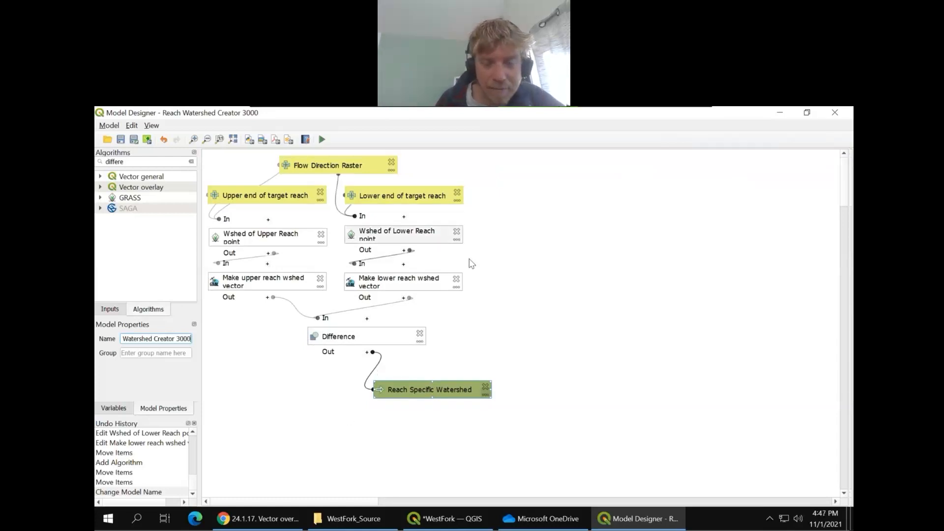
click(834, 114)
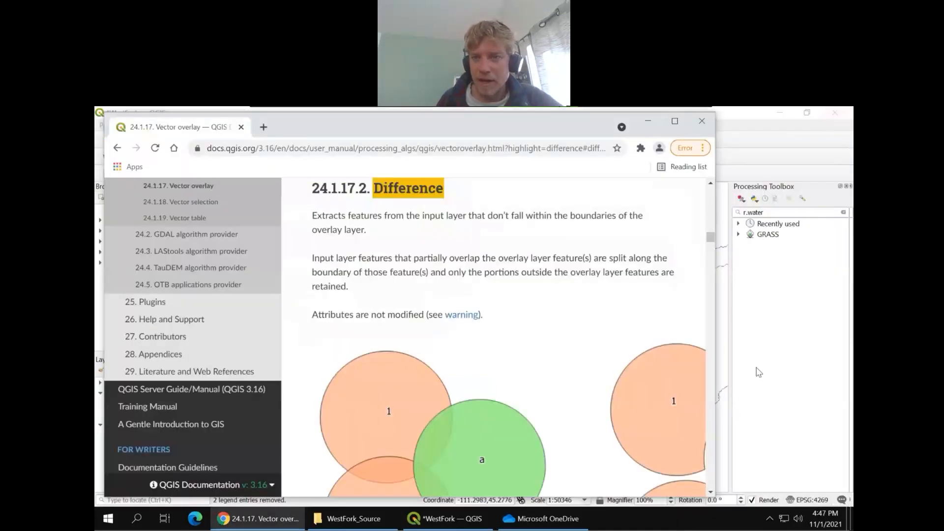
click(773, 137)
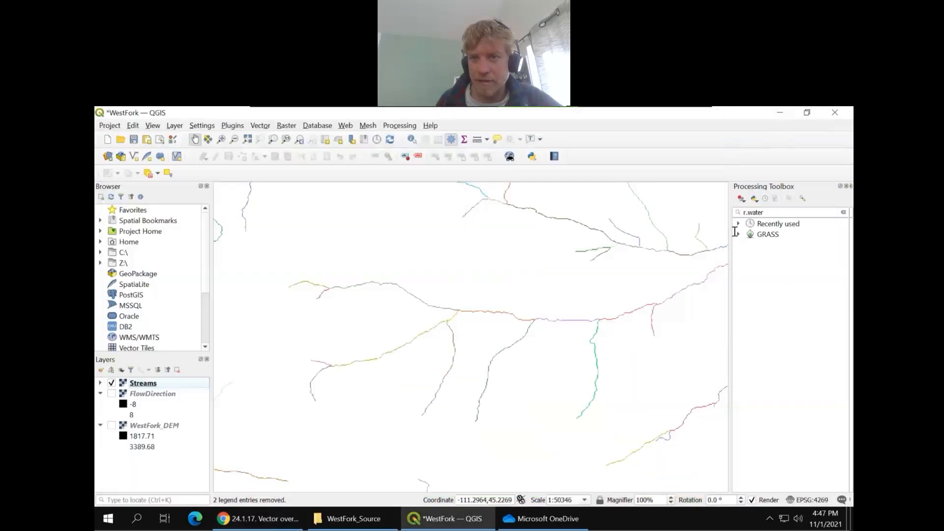
Clear the Processing Toolbox search and open Reach Watershed Creator 3000 from the project models.
double_click(767, 212)
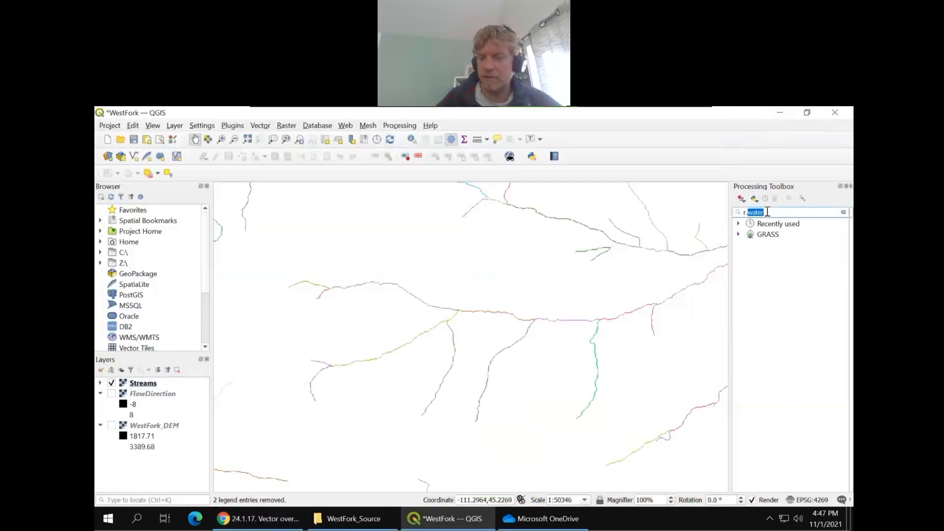
key(BackSpace)
key(BackSpace)
key(BackSpace)
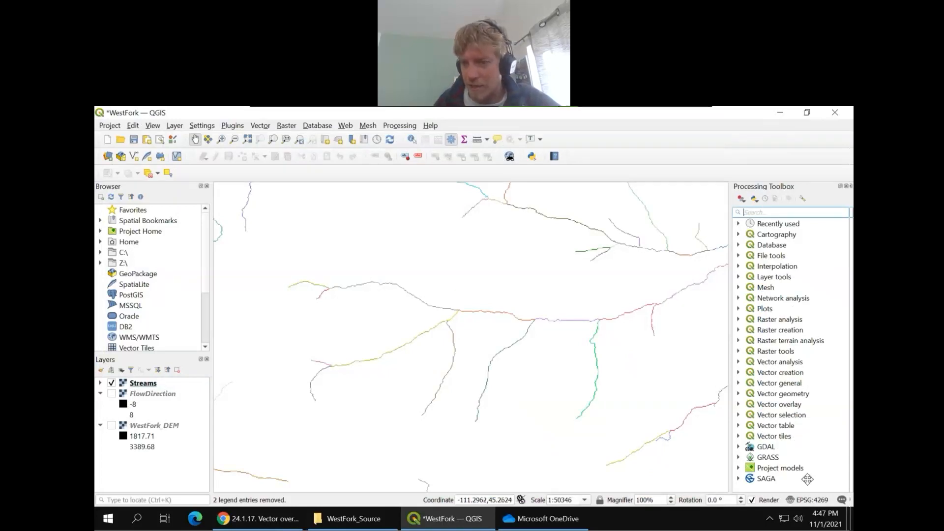
click(738, 467)
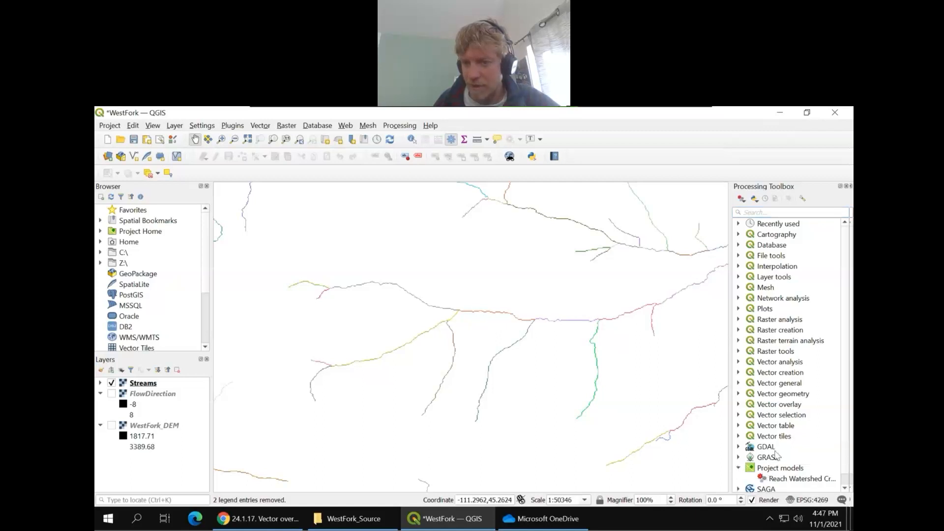
scroll(782, 470, down, 1)
click(788, 470)
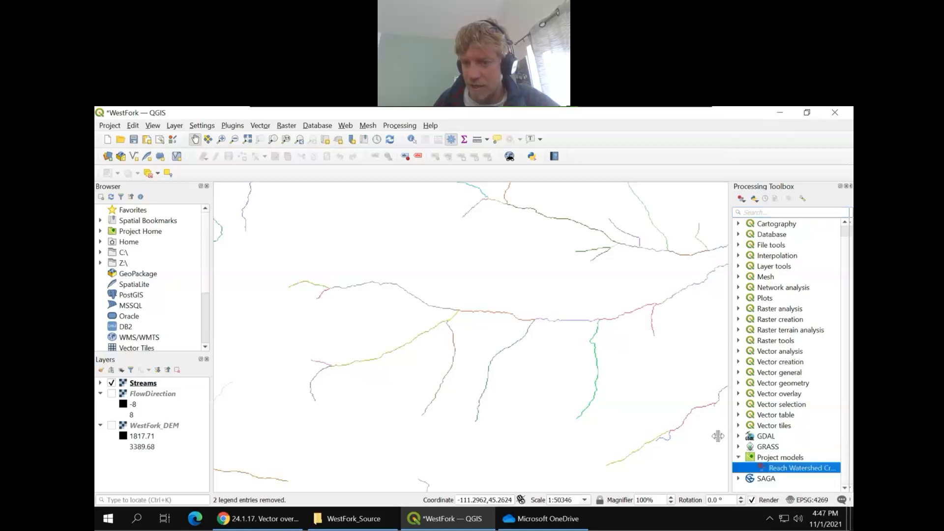
drag(729, 437, 697, 437)
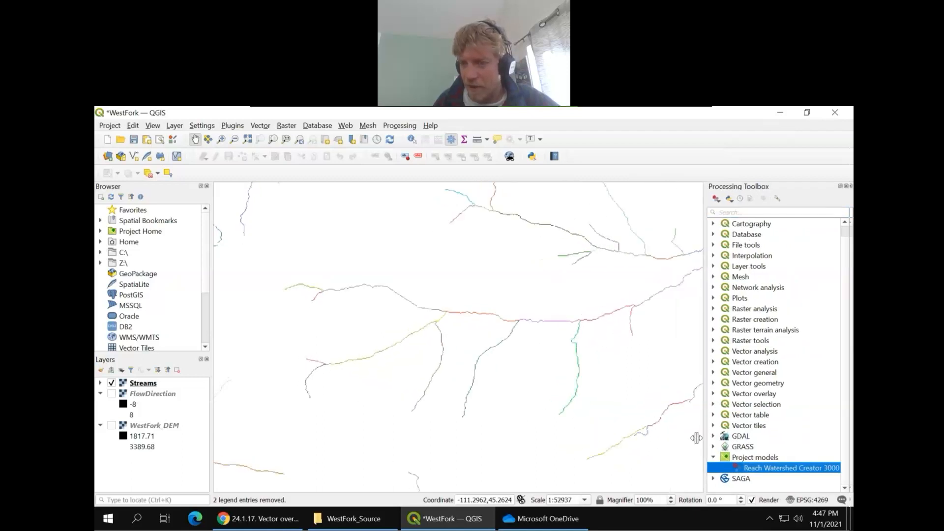
double_click(767, 470)
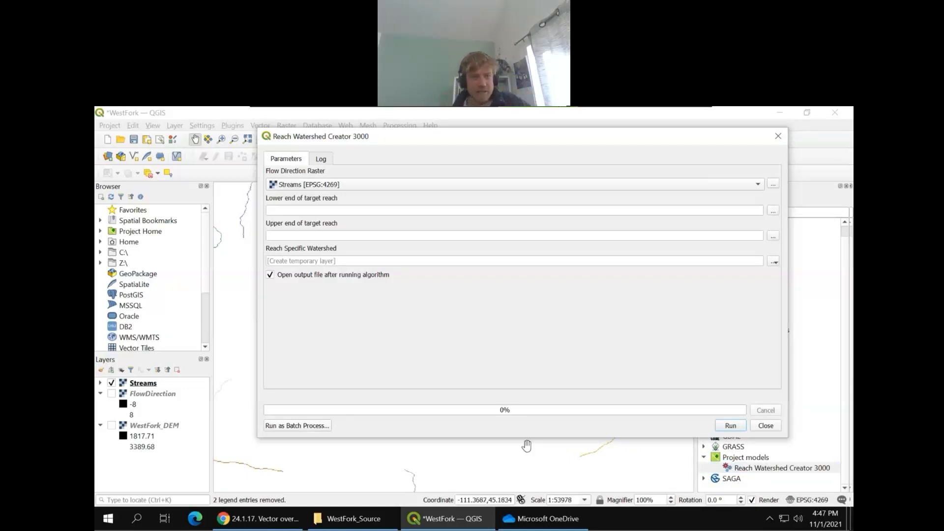
Set the flow direction raster to FlowDirection and pick the reach's lower end on the purple stream just upstream of the green tributary's junction.
click(348, 186)
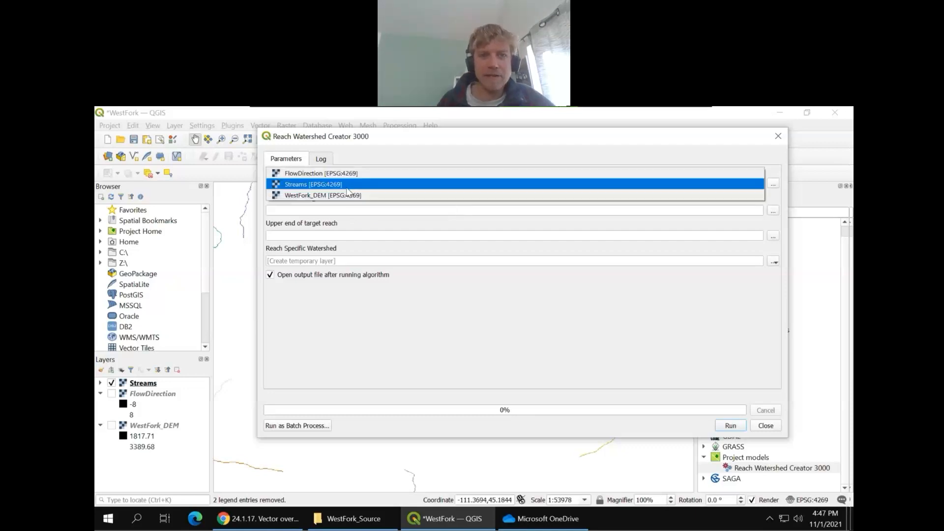
click(351, 176)
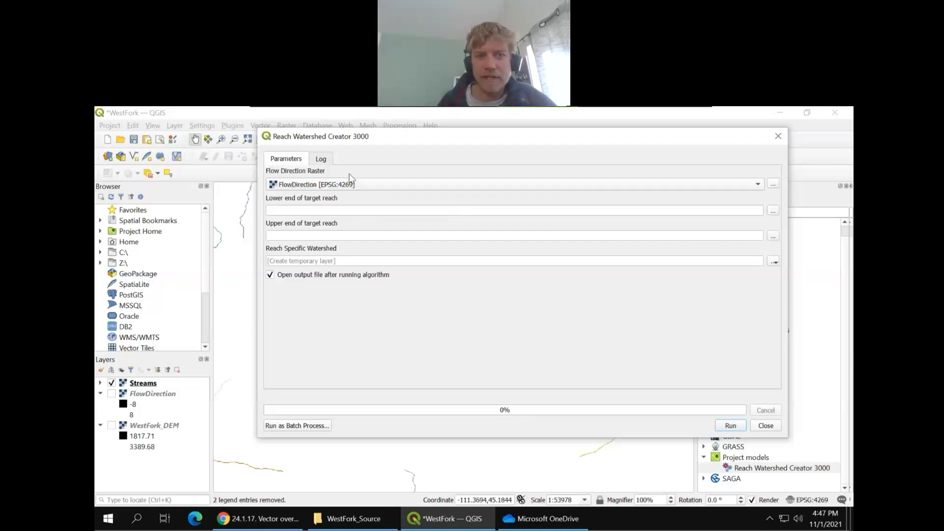
click(773, 211)
scroll(546, 312, up, 2)
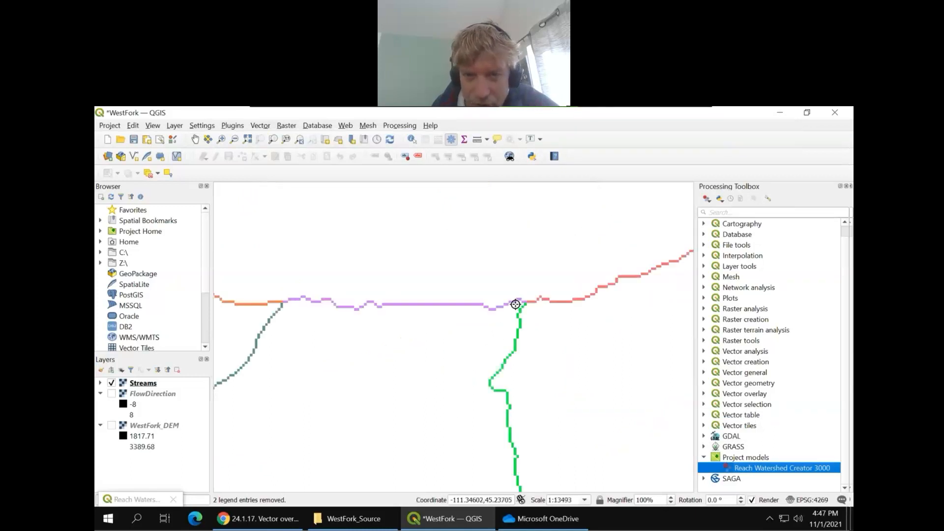
scroll(515, 304, up, 2)
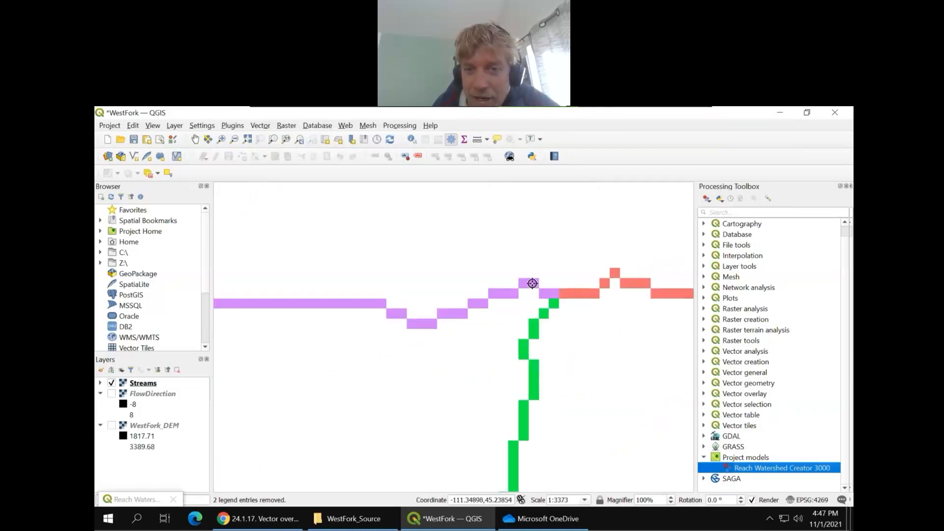
click(532, 283)
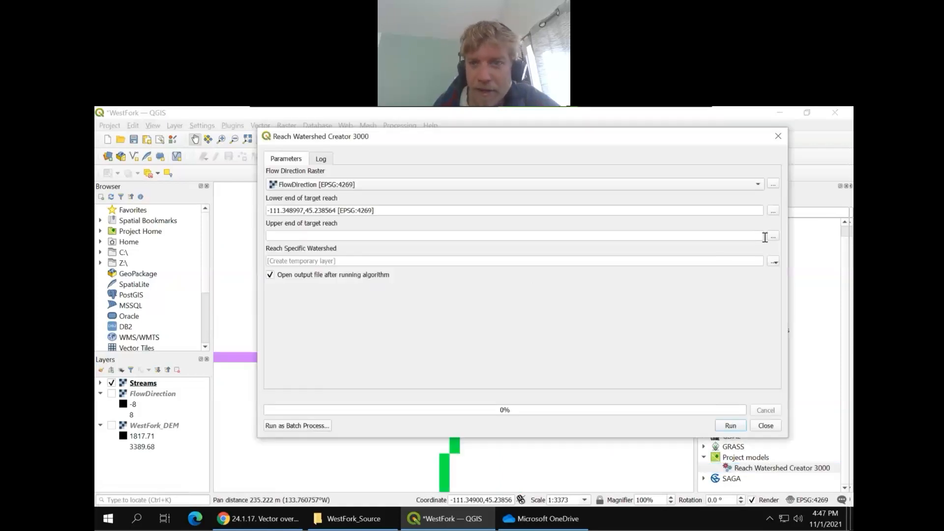
Pick the target reach's upper end farther upstream on the purple stream, at about -111.364002, 45.237999, and run the model to a temporary layer.
click(772, 237)
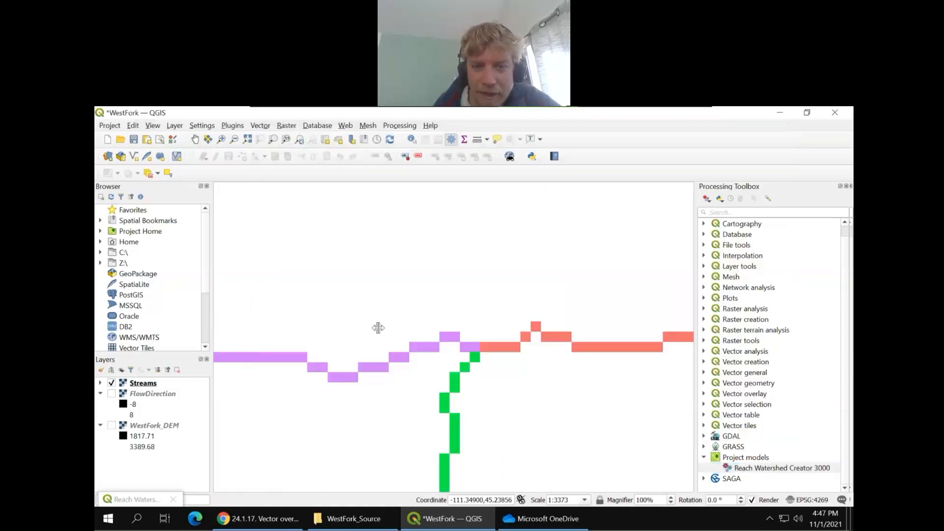
scroll(403, 356, down, 1)
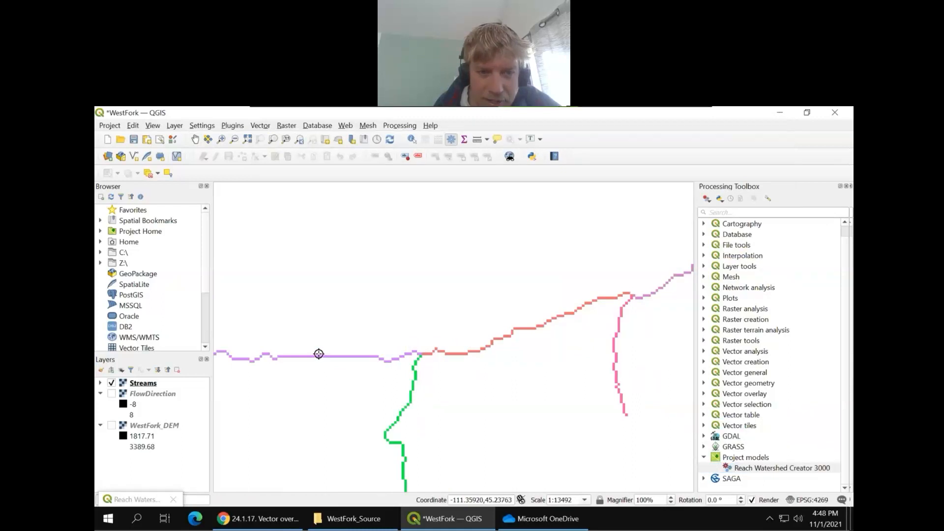
scroll(265, 320, up, 2)
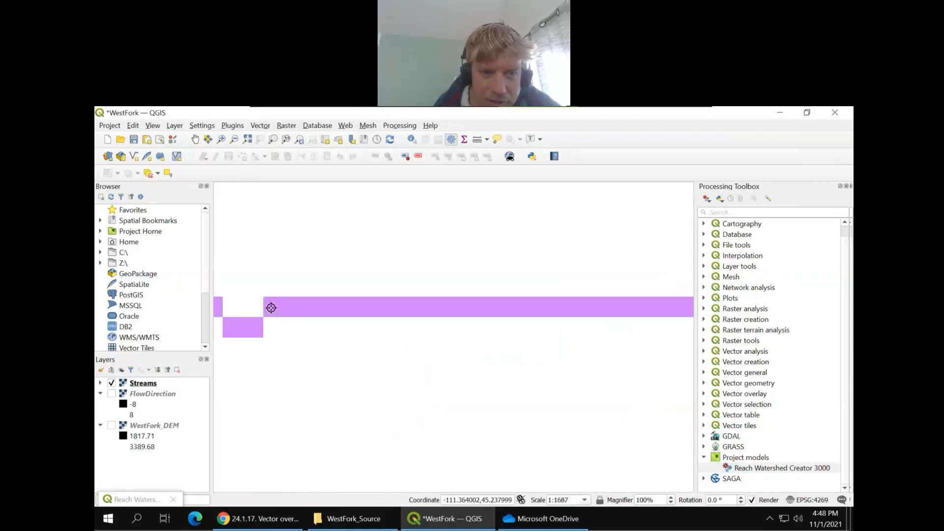
click(271, 308)
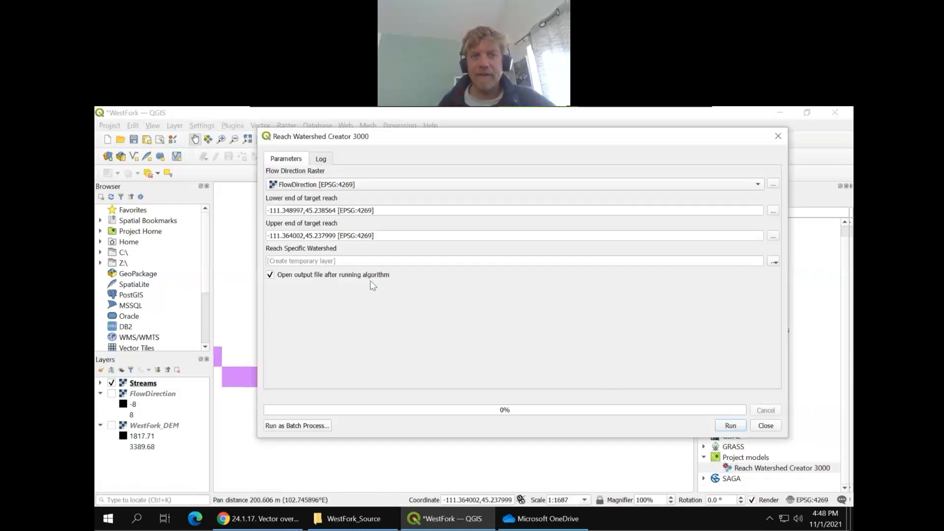
click(731, 427)
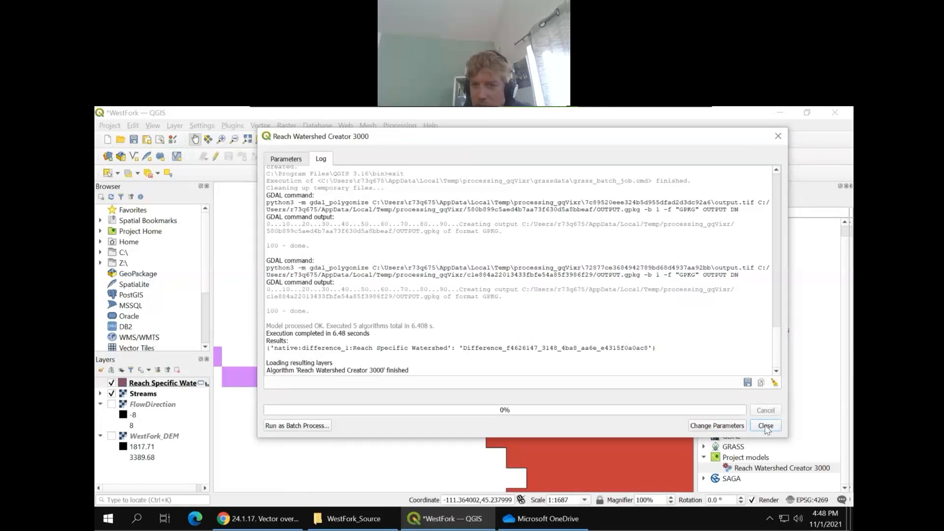
click(766, 426)
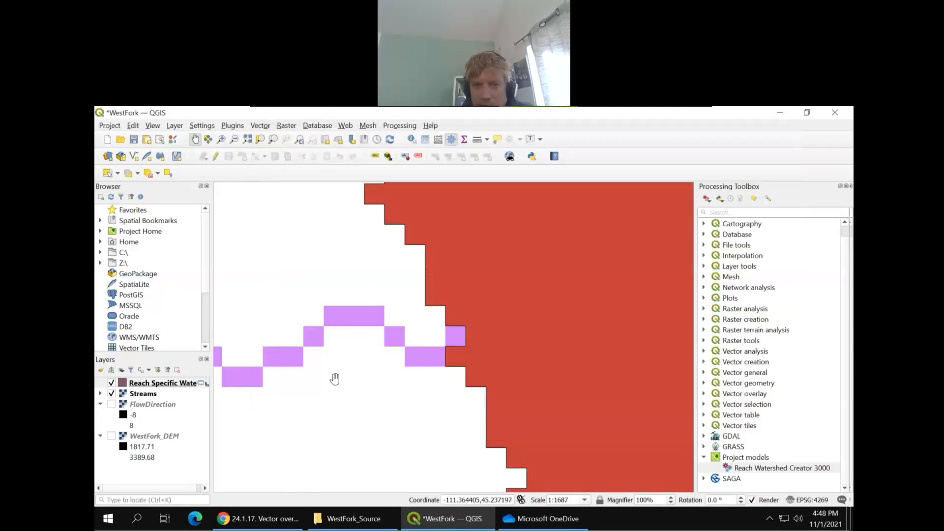
Move the Streams layer above the Reach Specific Watershed layer so the streams draw over the polygon.
scroll(327, 374, down, 1)
scroll(309, 369, down, 2)
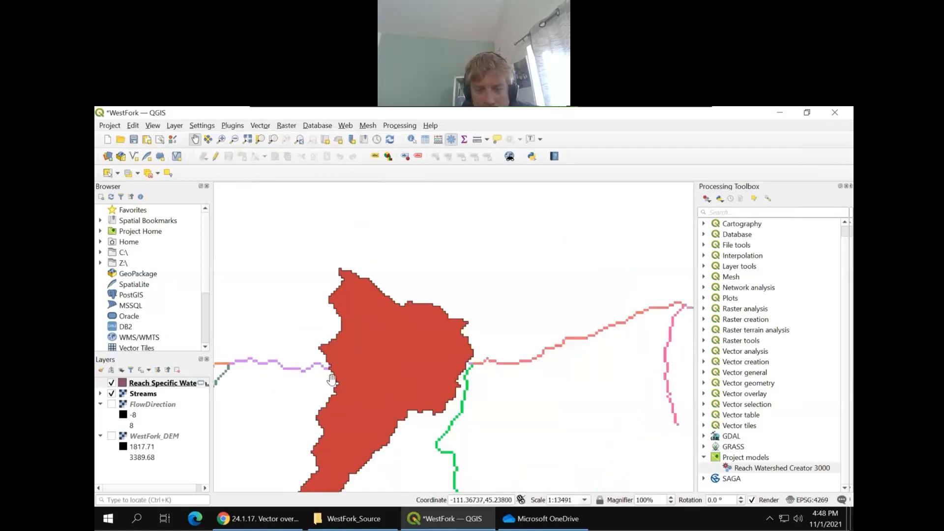
scroll(425, 310, down, 1)
scroll(419, 329, up, 1)
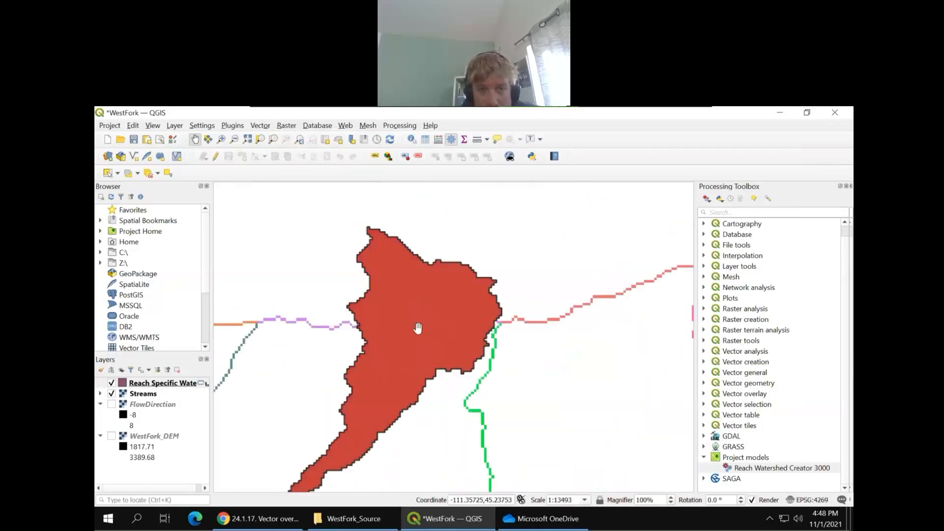
scroll(454, 285, down, 1)
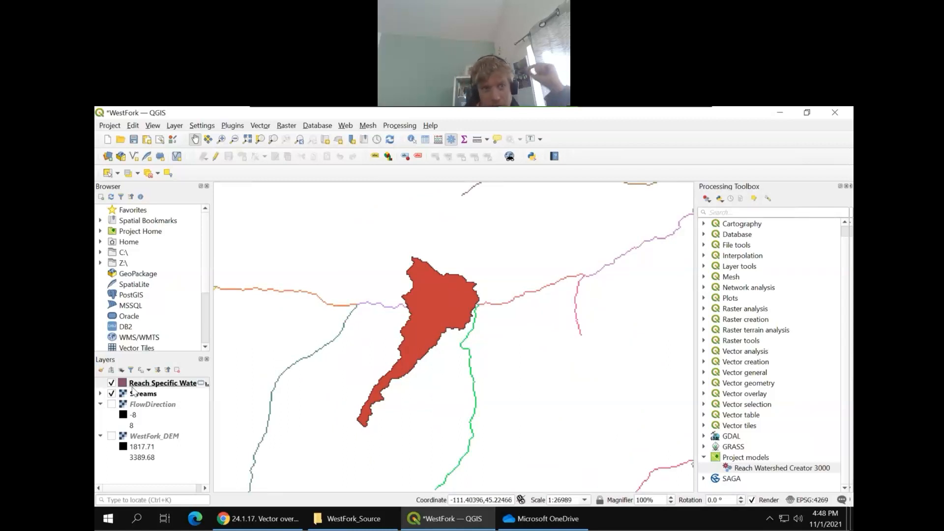
drag(140, 393, 129, 383)
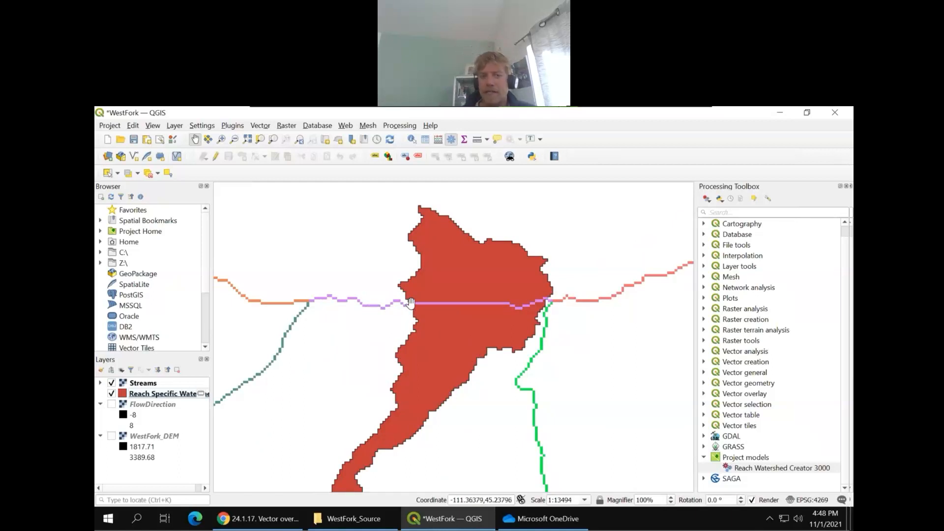
scroll(411, 302, down, 1)
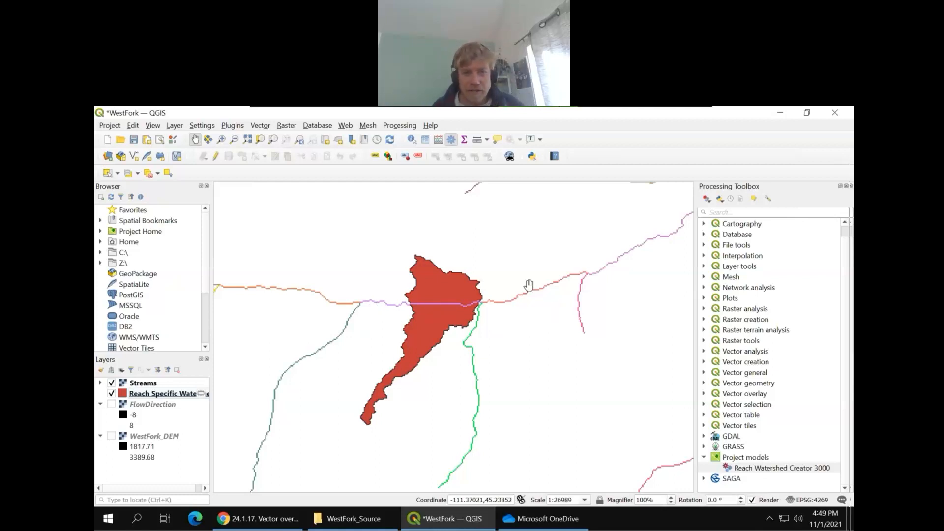
Reopen Reach Watershed Creator 3000 from the project models and set the flow direction raster to FlowDirection.
drag(552, 265, 578, 239)
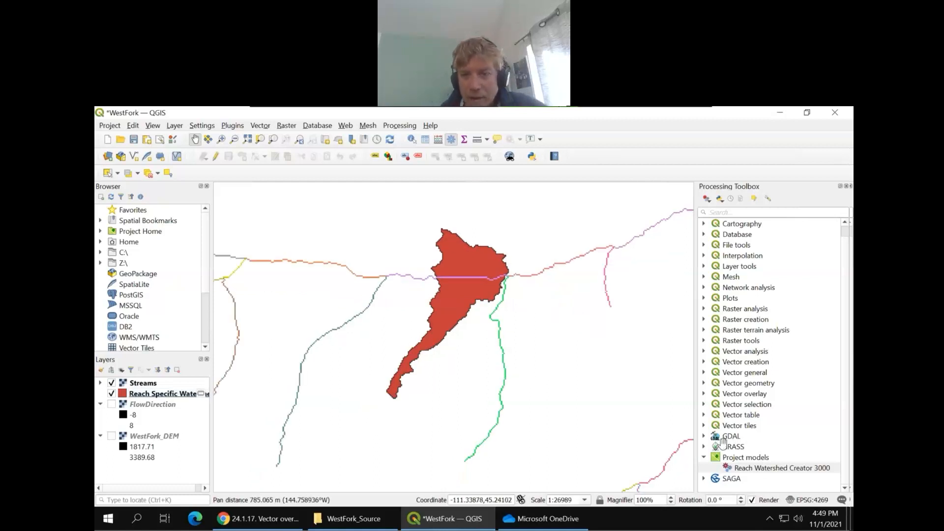
double_click(781, 468)
click(521, 185)
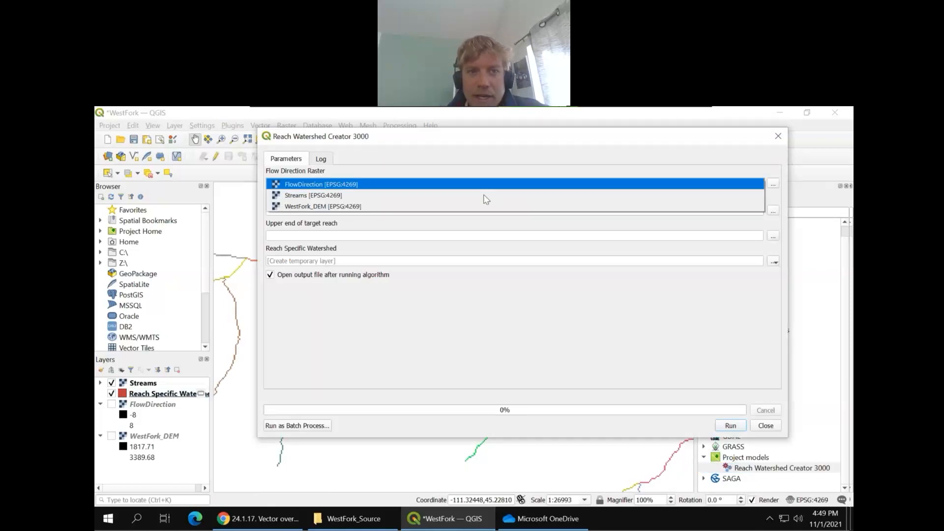
click(674, 221)
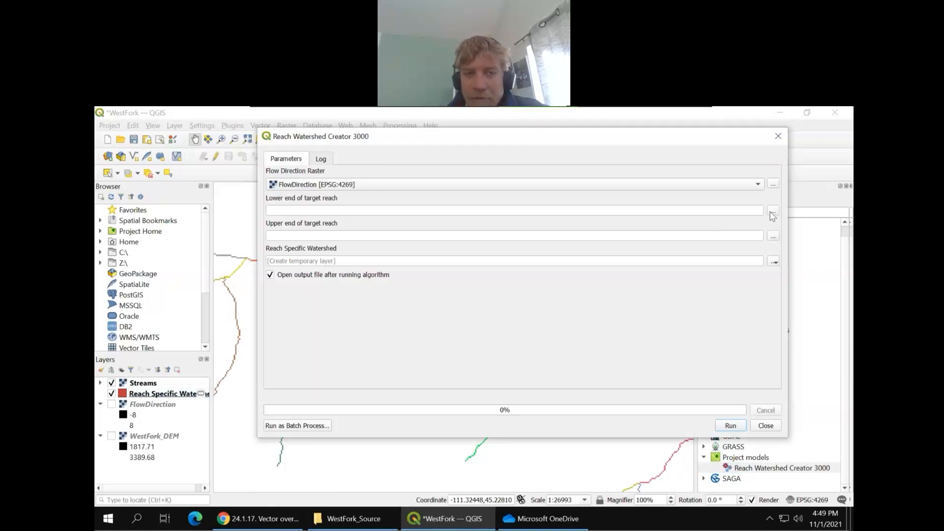
Pick the reach's lower end on the blue stream just downstream of the light green tributary's junction, at about -111.302620, 45.266626.
click(772, 212)
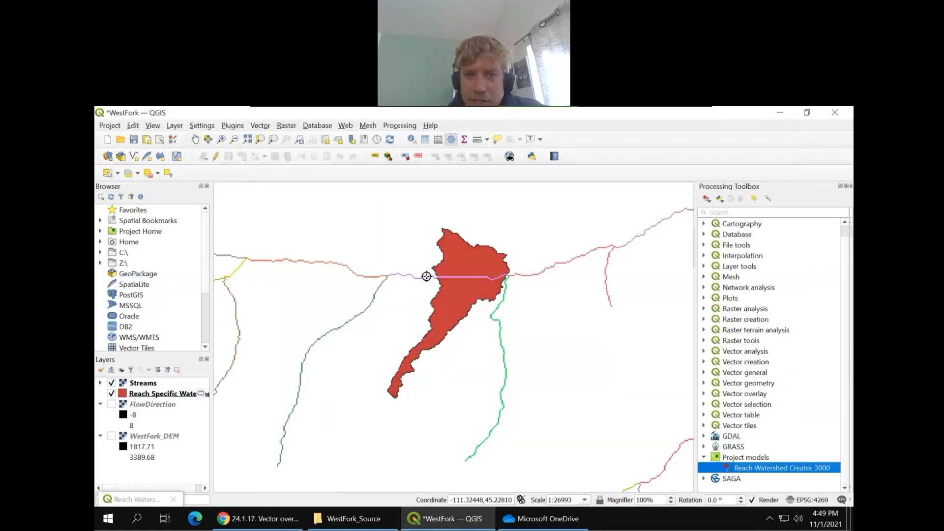
scroll(582, 281, down, 1)
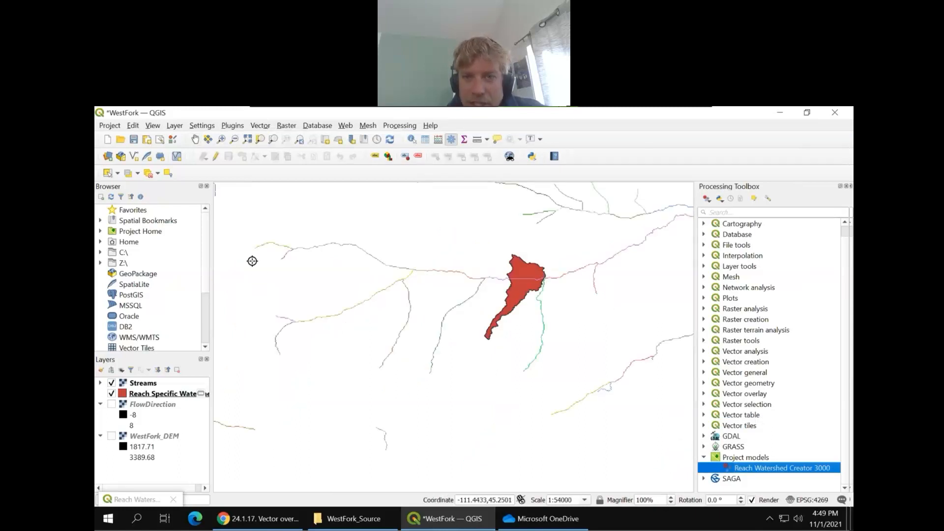
scroll(253, 262, down, 2)
scroll(329, 241, up, 1)
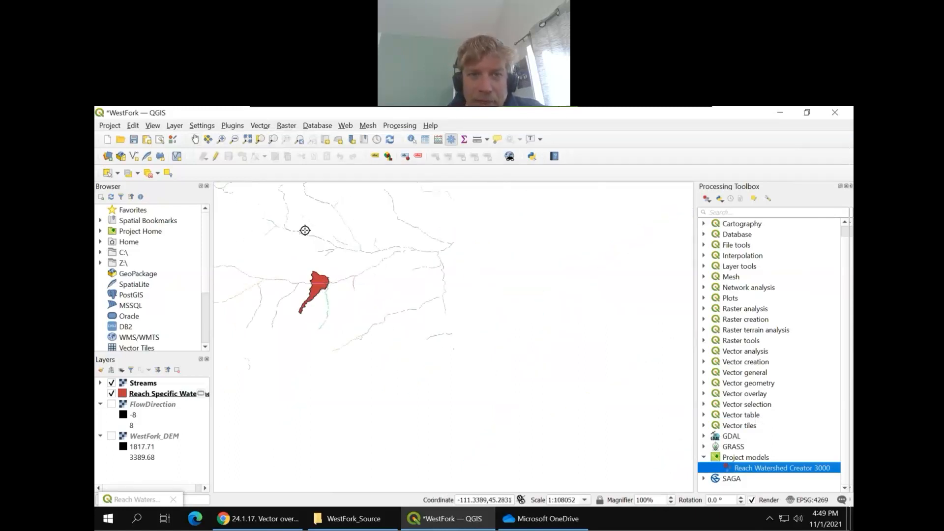
scroll(310, 234, up, 1)
scroll(376, 261, up, 1)
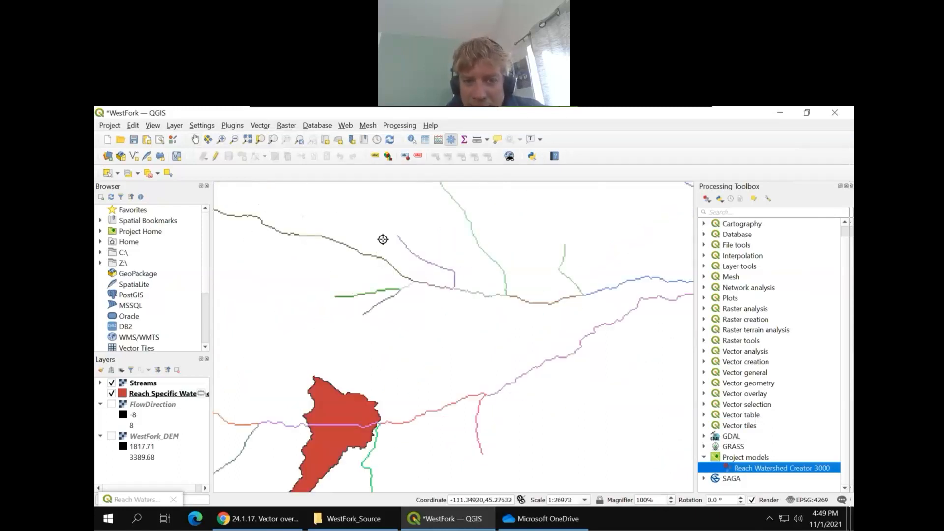
scroll(410, 265, down, 1)
scroll(410, 300, up, 1)
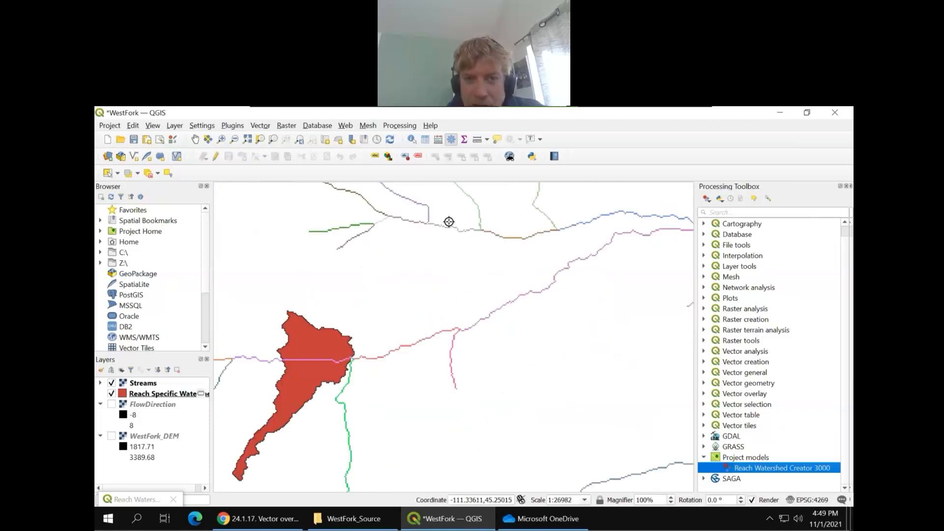
scroll(395, 441, down, 1)
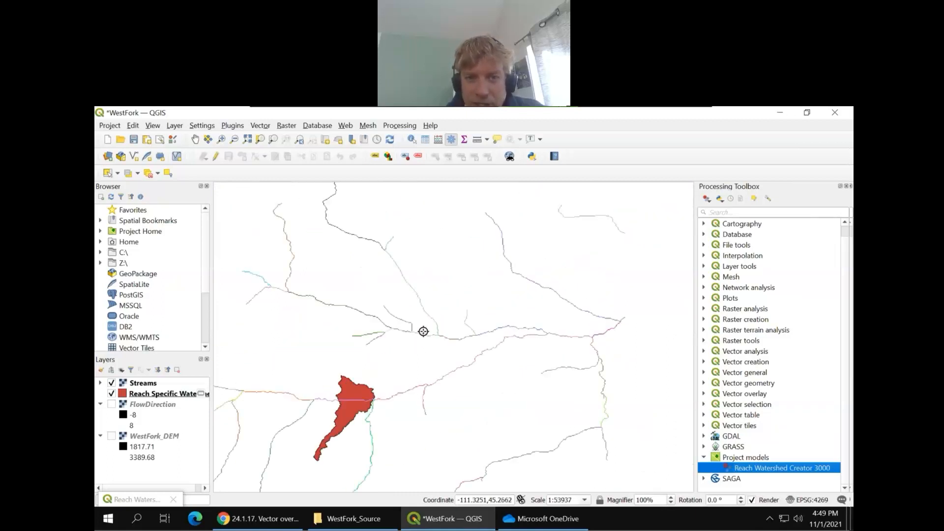
scroll(421, 331, up, 1)
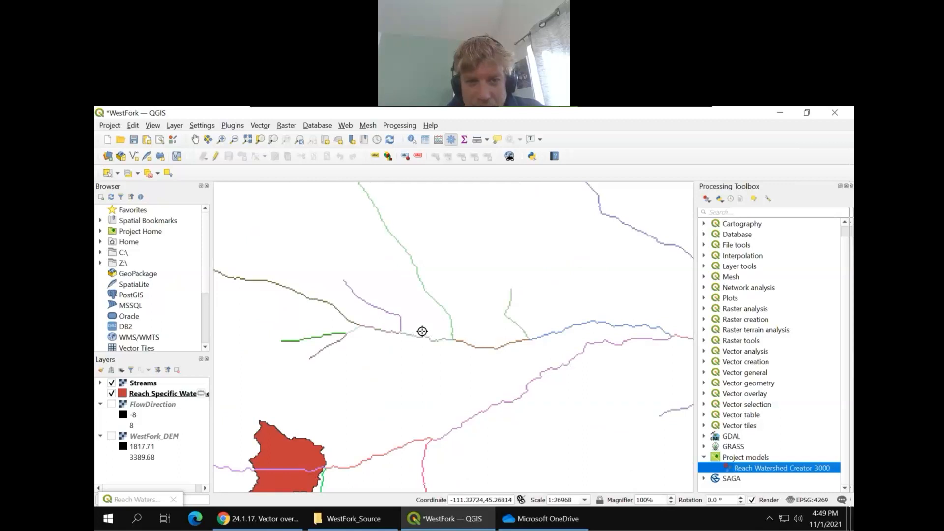
scroll(422, 332, up, 1)
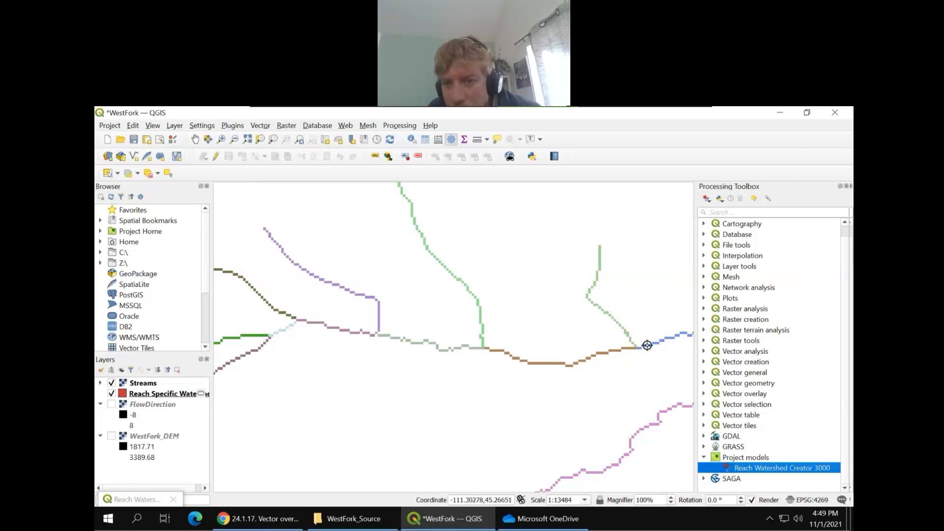
scroll(647, 345, up, 2)
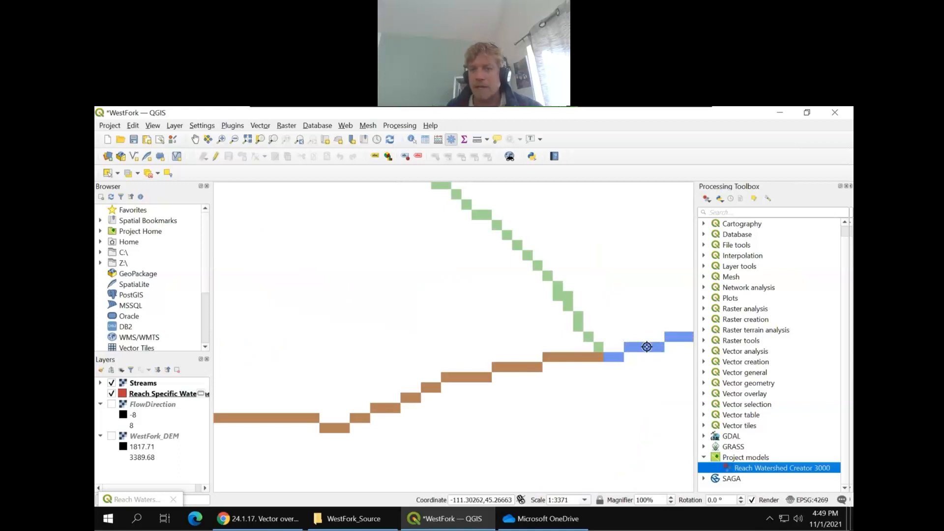
click(647, 346)
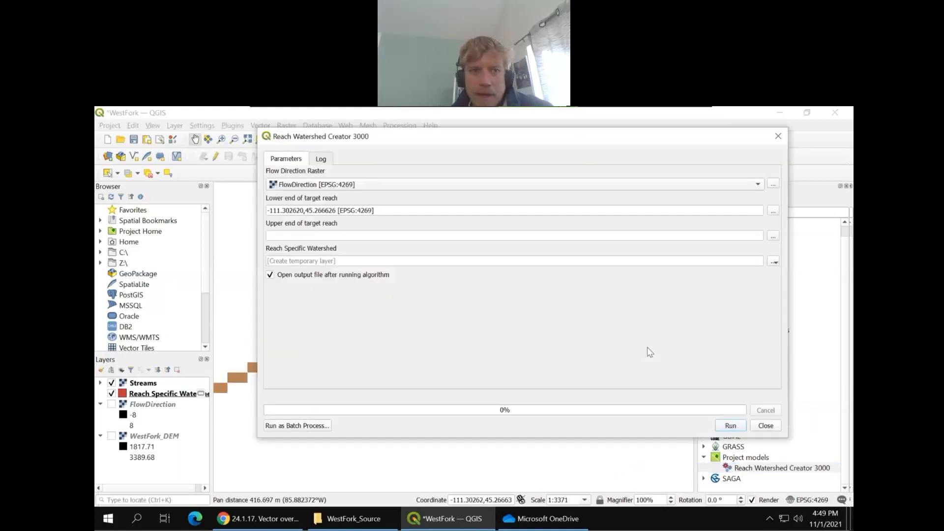
Pick the reach's upper end on the olive stream at about -111.345880, 45.273019, run the model to a temporary layer and close its dialog.
click(773, 236)
scroll(678, 324, down, 2)
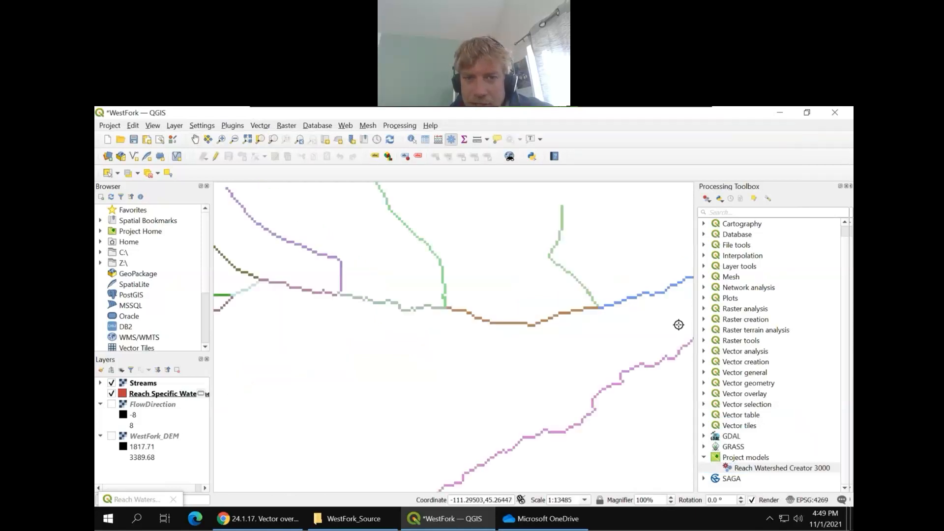
scroll(457, 284, down, 1)
scroll(431, 292, up, 2)
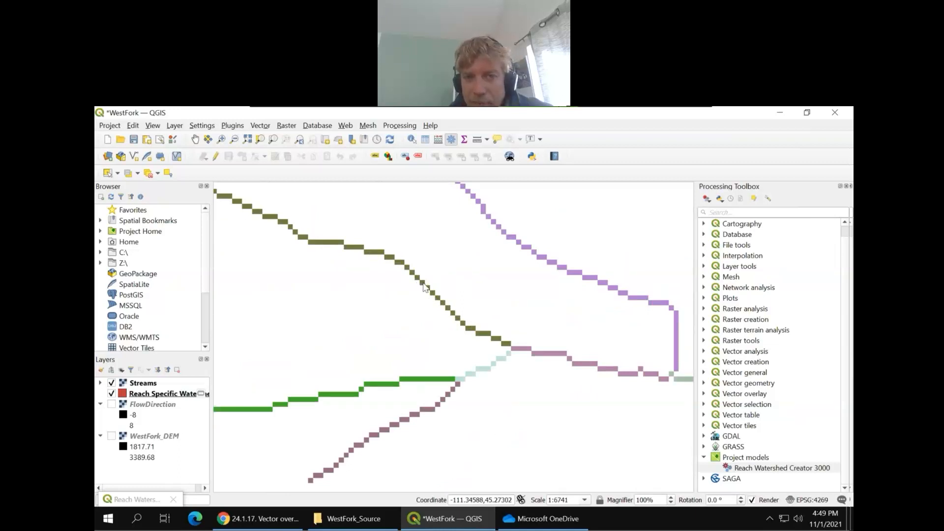
click(422, 282)
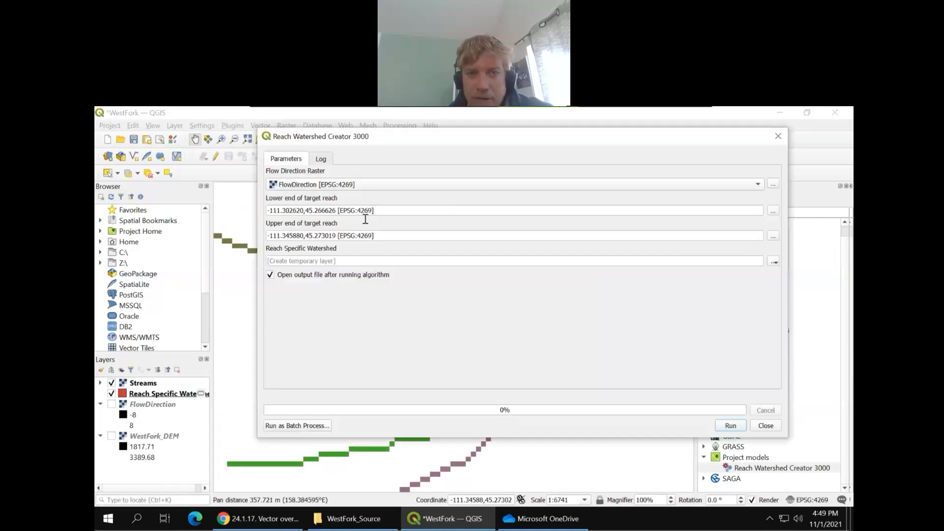
click(730, 426)
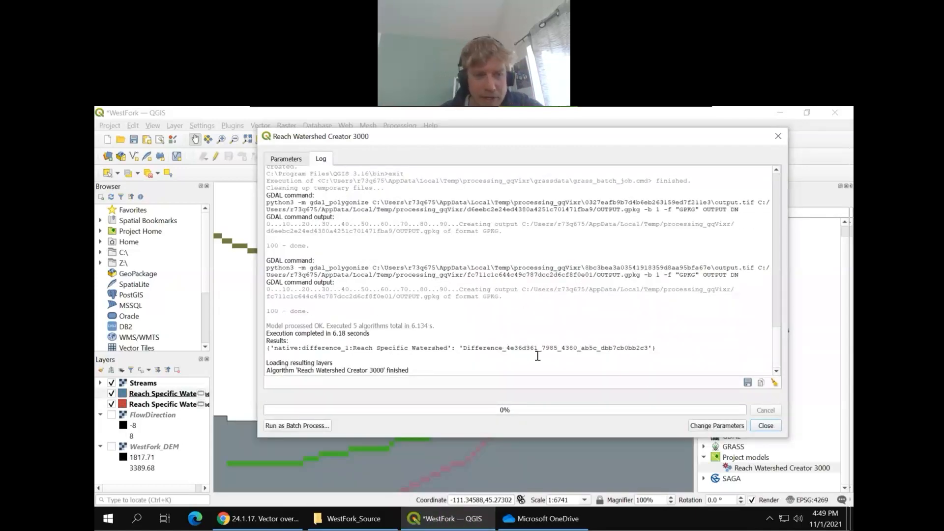
click(766, 426)
Examine the new reach-specific watershed's extent against the stream network and the earlier red watershed.
scroll(390, 295, down, 1)
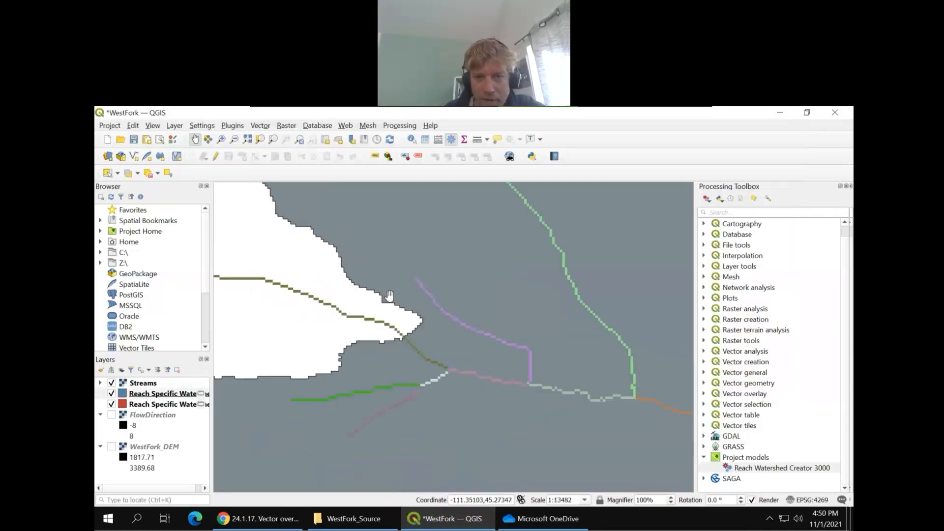
scroll(402, 299, down, 1)
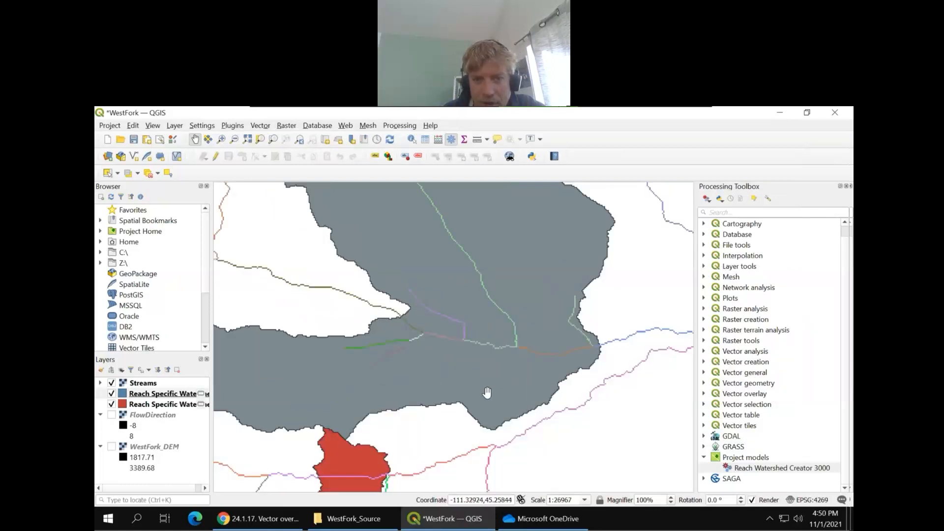
scroll(487, 392, down, 1)
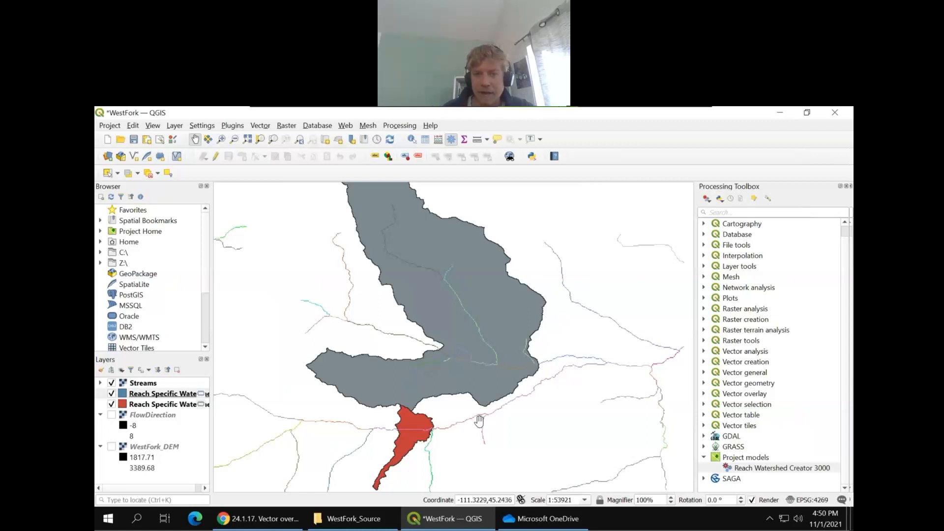
scroll(473, 435, down, 1)
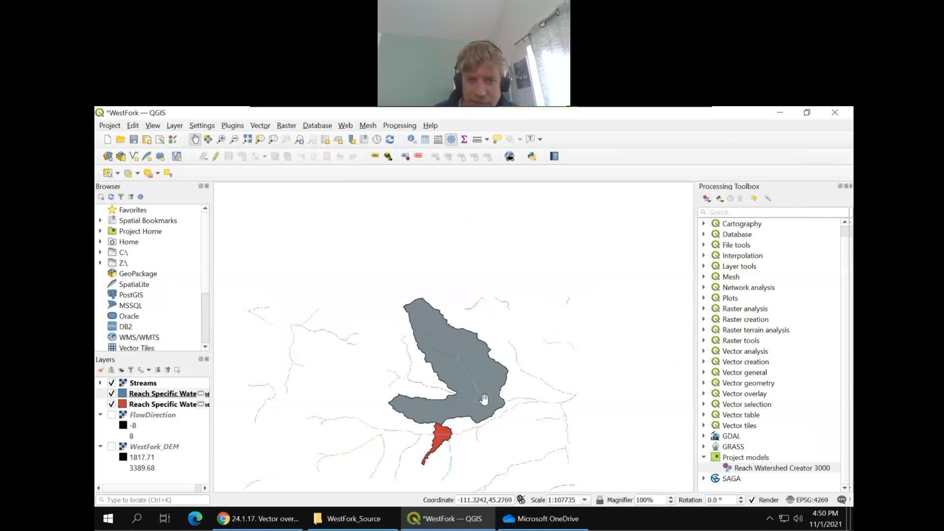
scroll(483, 410, up, 1)
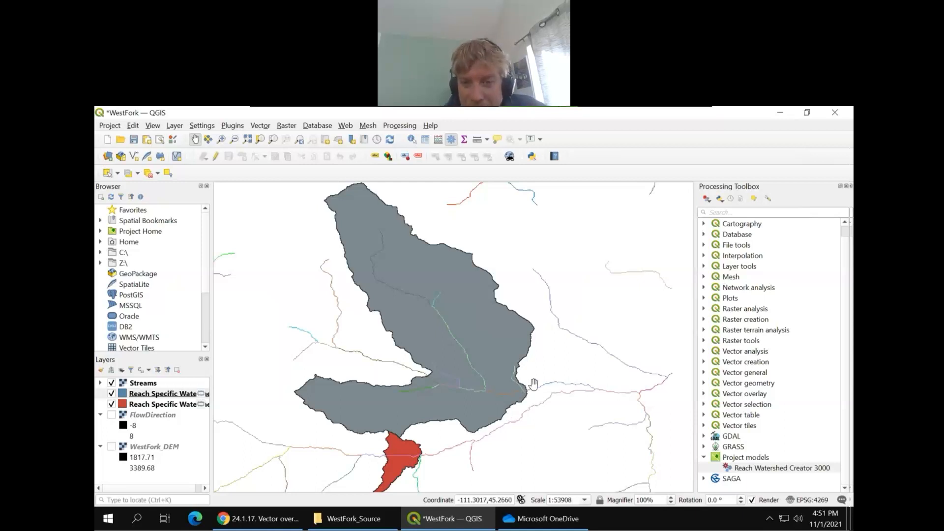
drag(539, 404, 533, 361)
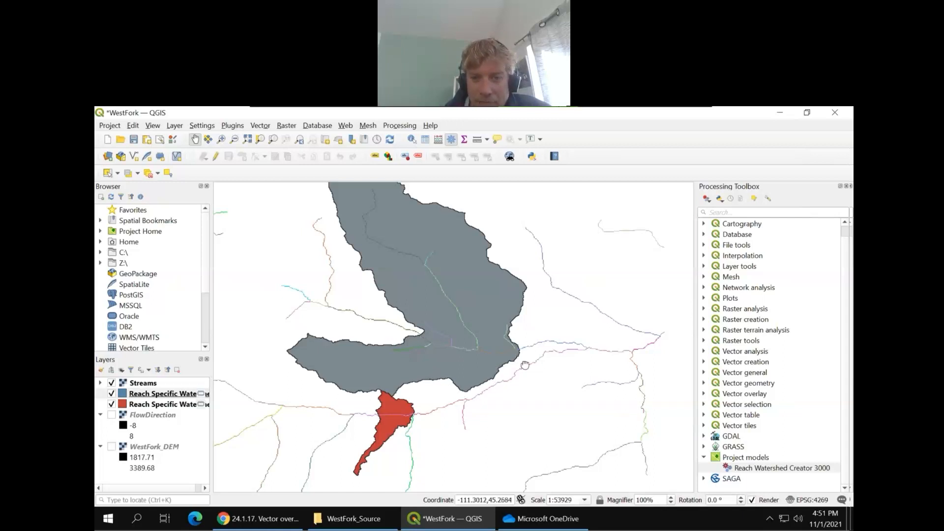
drag(525, 365, 517, 394)
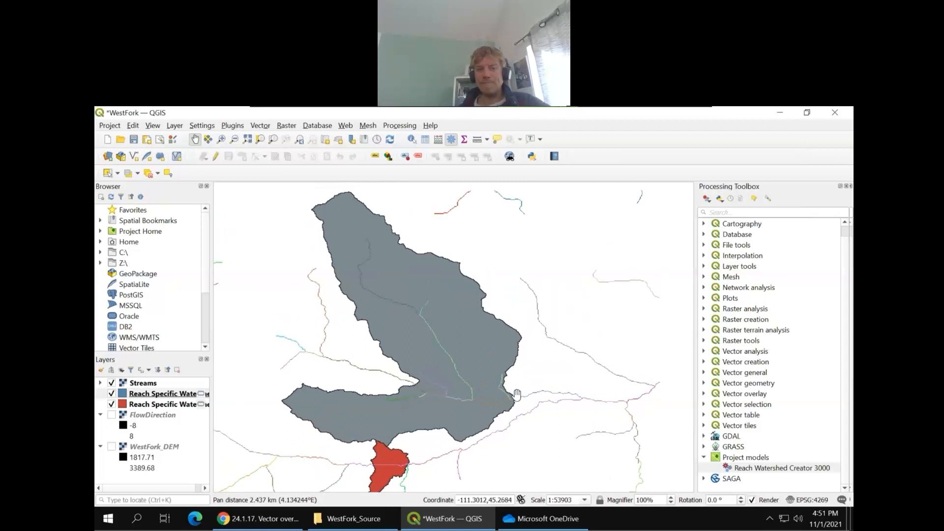